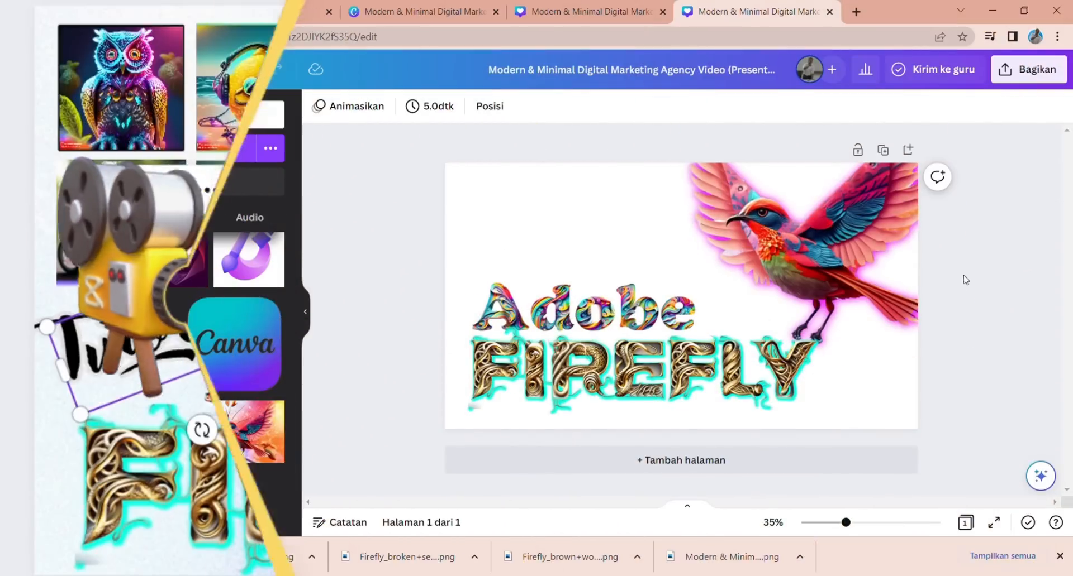
Step: Add the uploaded bird-on-a-branch image to the page and open it in Magic Eraser (Penghapus Ajaib)
click(382, 282)
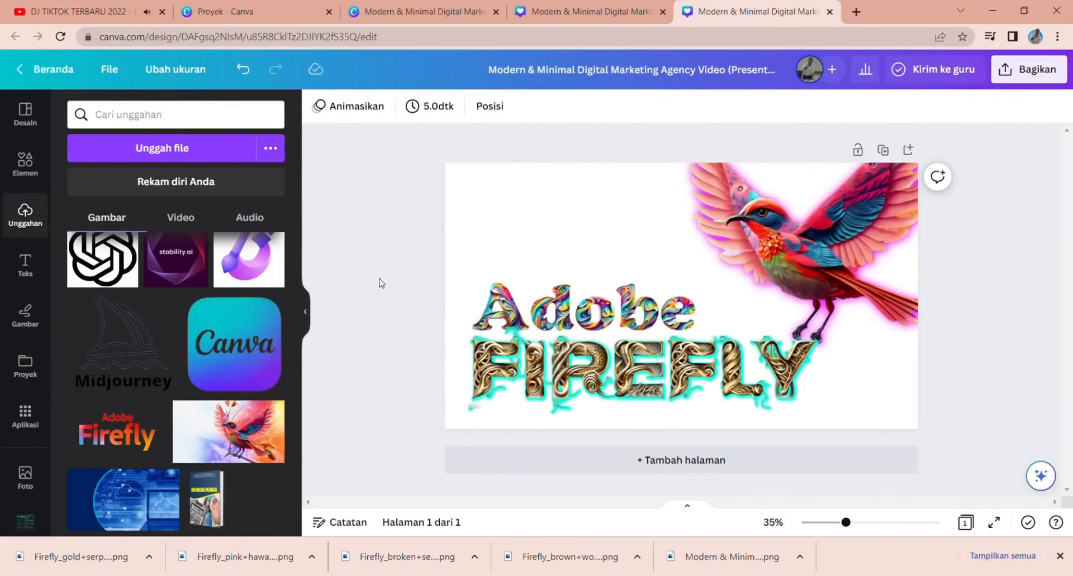
drag(226, 431, 648, 286)
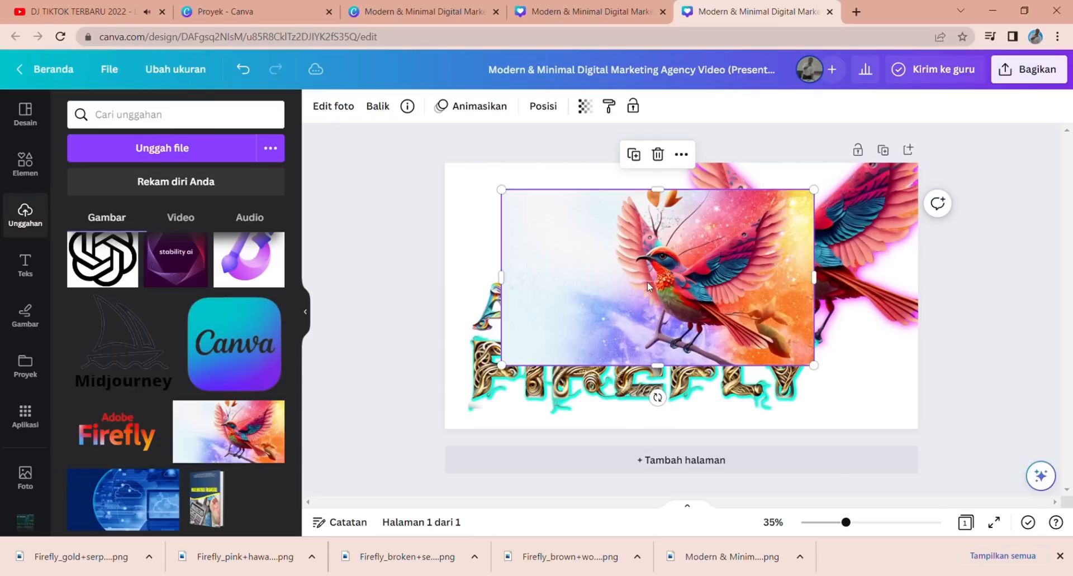
right_click(648, 286)
click(1037, 473)
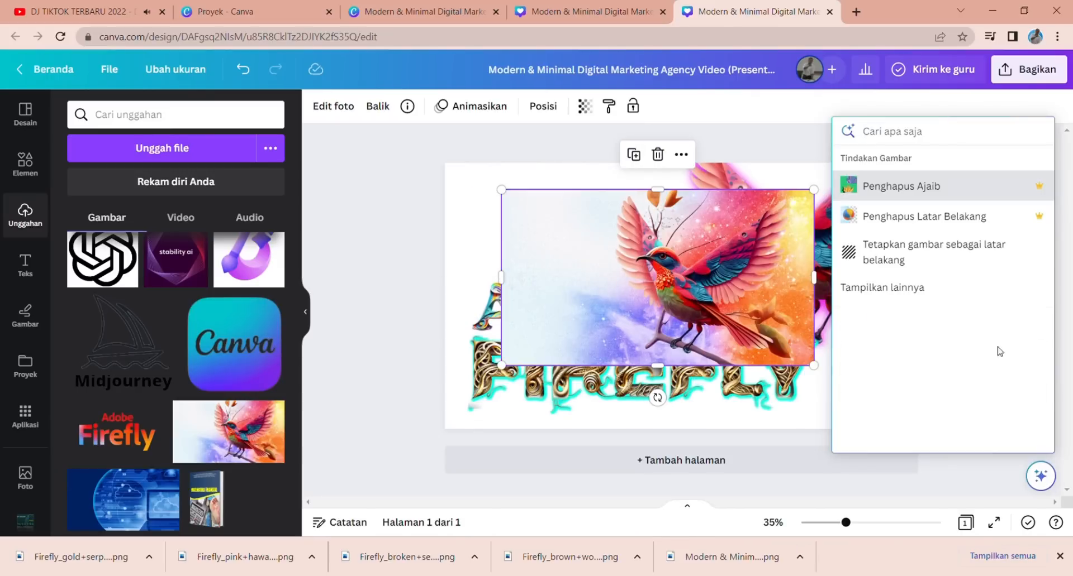
click(917, 190)
Step: Set the eraser brush size to 55 and erase the whole bird together with its branch and leaves
drag(110, 163, 185, 162)
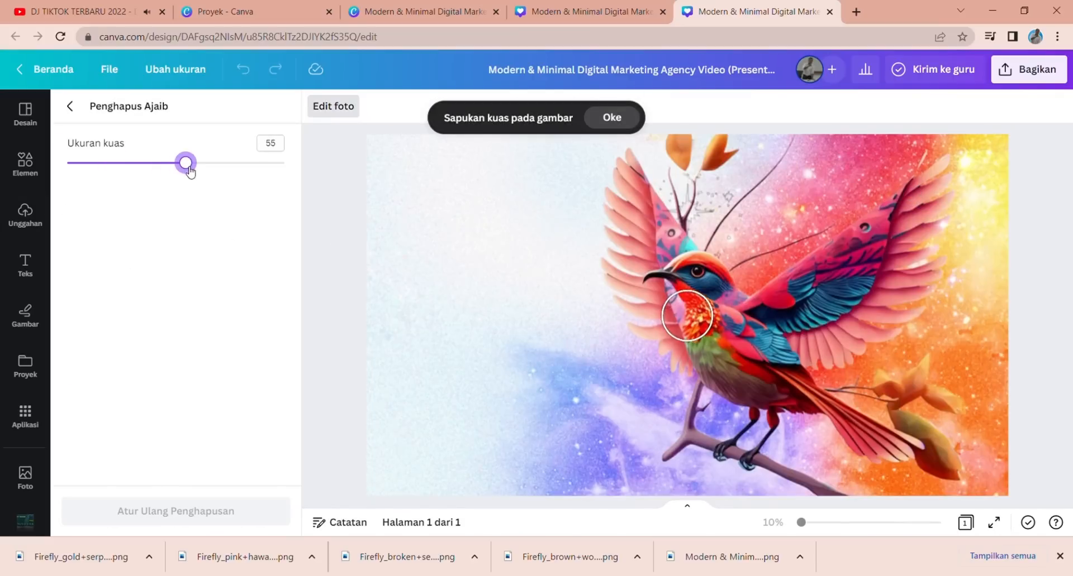
mouse_move(722, 155)
mouse_down()
mouse_move(642, 166)
mouse_move(615, 189)
mouse_move(628, 251)
mouse_move(621, 287)
mouse_move(654, 327)
mouse_move(688, 421)
mouse_move(681, 453)
mouse_move(754, 459)
mouse_move(840, 491)
mouse_move(754, 383)
mouse_move(804, 378)
mouse_move(843, 430)
mouse_move(947, 462)
mouse_move(914, 434)
mouse_move(910, 386)
mouse_move(931, 390)
mouse_move(923, 384)
mouse_move(834, 370)
mouse_move(912, 281)
mouse_move(929, 245)
mouse_move(932, 182)
mouse_move(845, 258)
mouse_move(748, 310)
mouse_move(846, 269)
mouse_move(834, 319)
mouse_move(734, 305)
mouse_move(682, 244)
mouse_move(664, 184)
mouse_move(652, 222)
mouse_move(719, 337)
mouse_up()
drag(743, 392, 743, 393)
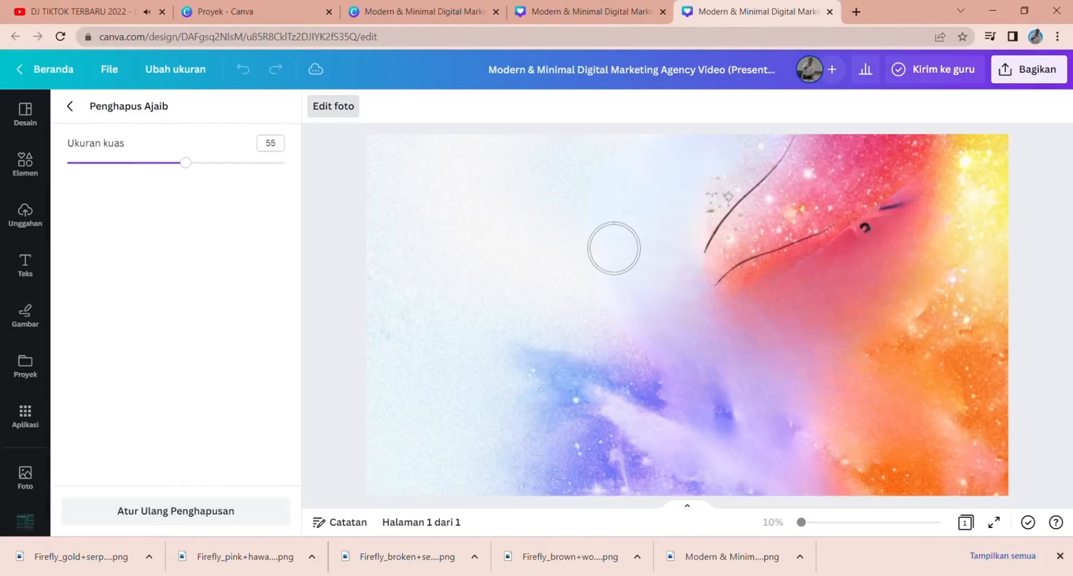
Step: Set the brush size to 10, erase the leftover twig lines and dark marks where the bird was, and leave Magic Eraser
drag(186, 163, 88, 163)
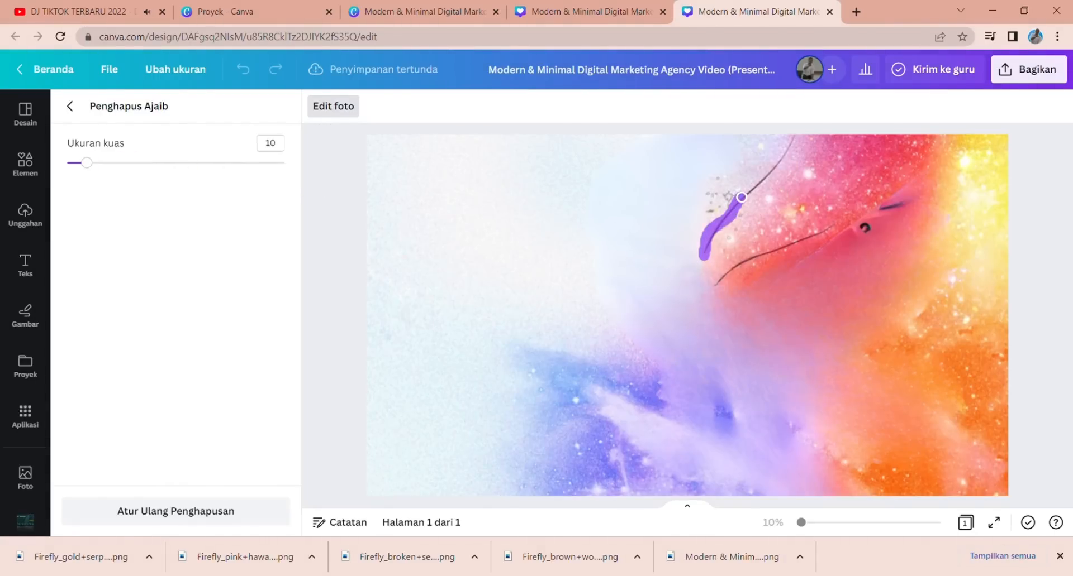
drag(792, 139, 792, 138)
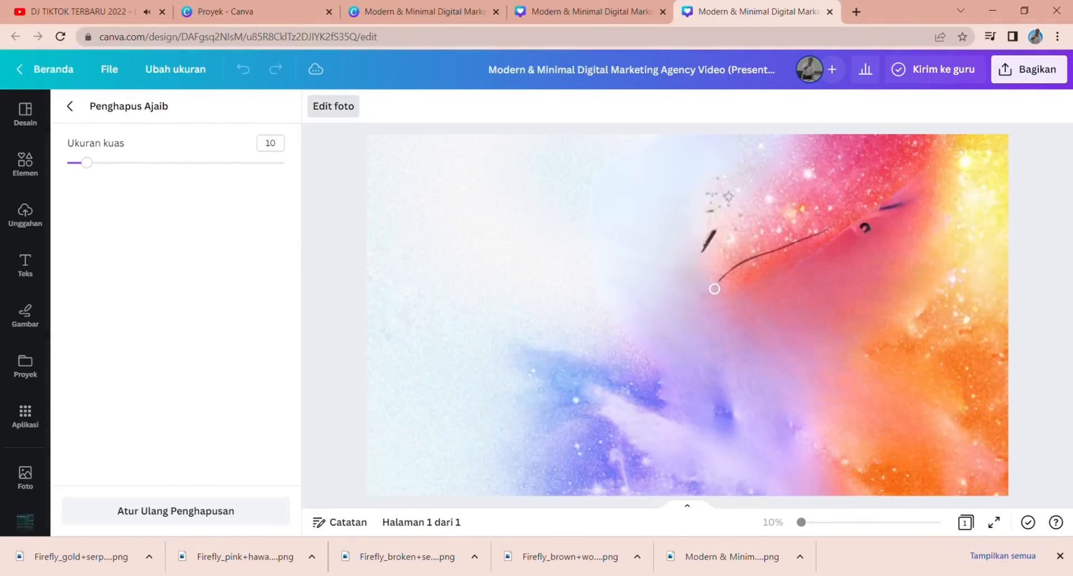
drag(699, 249, 723, 221)
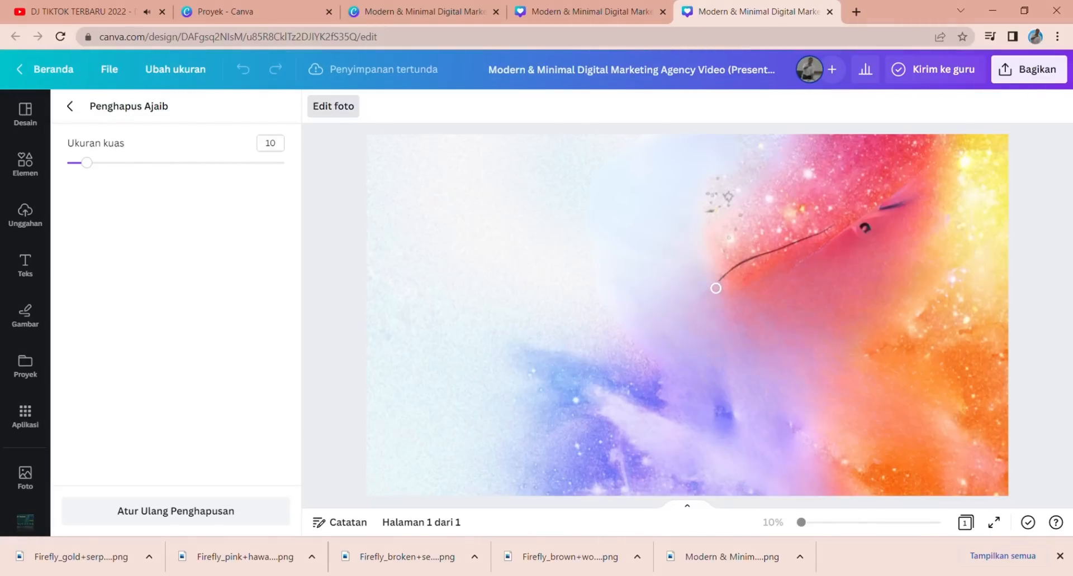
drag(717, 286, 740, 266)
drag(820, 234, 836, 225)
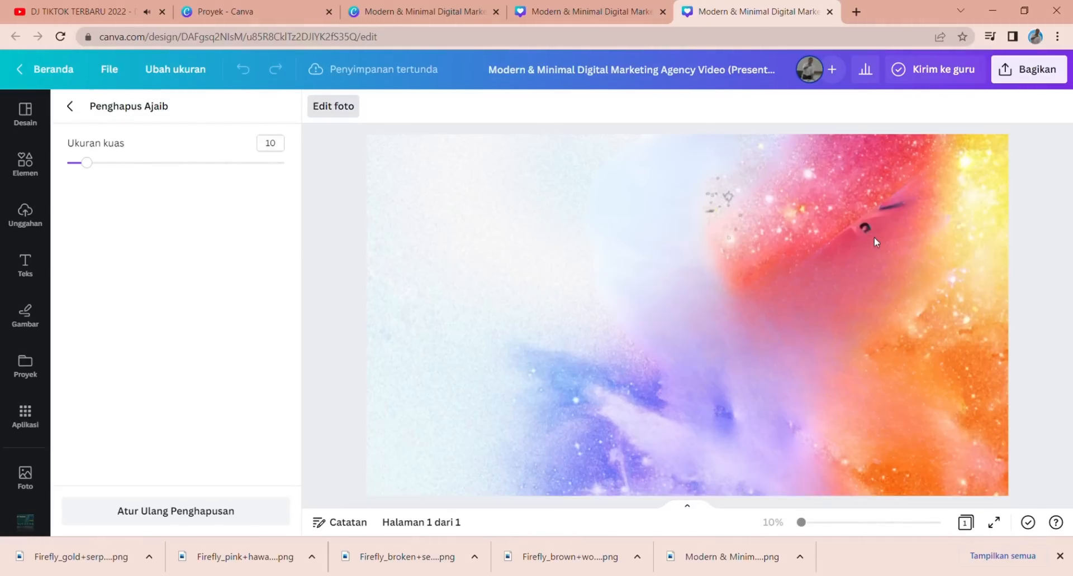
drag(872, 230, 852, 225)
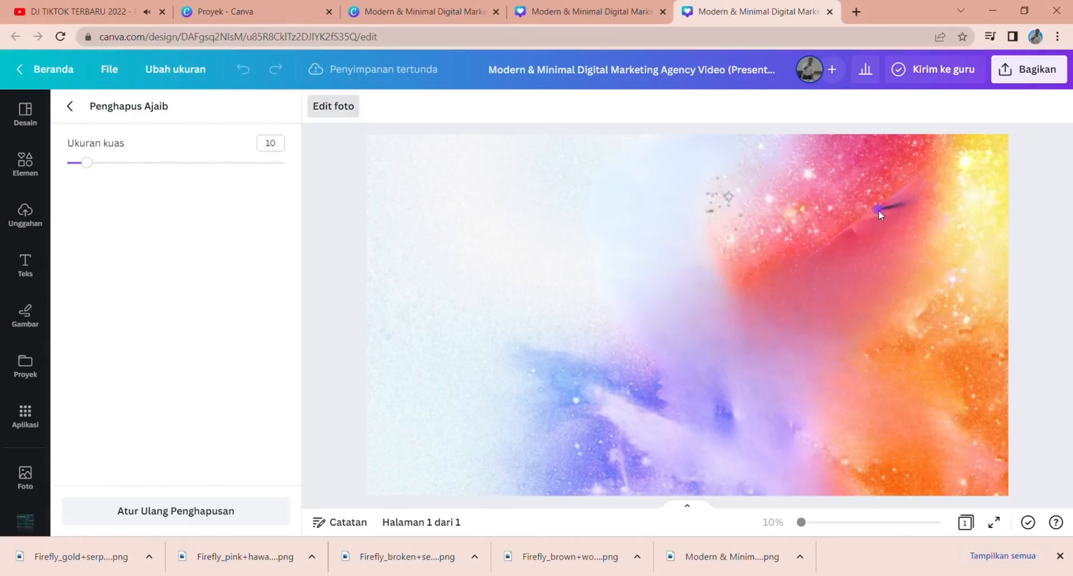
mouse_move(878, 210)
mouse_down()
mouse_move(912, 202)
mouse_move(899, 203)
mouse_up()
click(103, 111)
Step: Look through the image actions and photo effects available for the cleaned image
right_click(650, 288)
click(545, 282)
click(1043, 475)
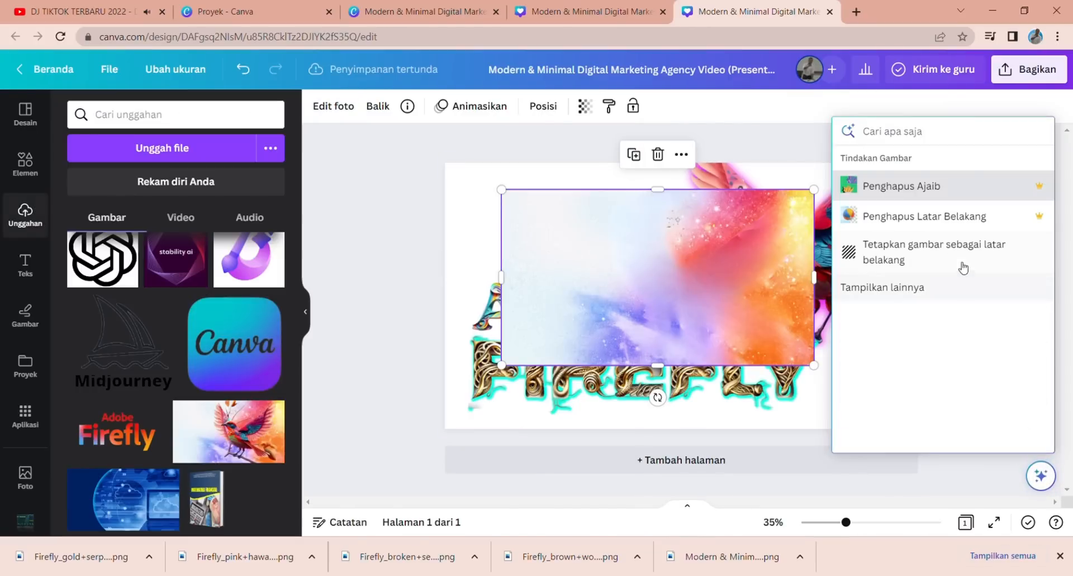
scroll(921, 324, down, 3)
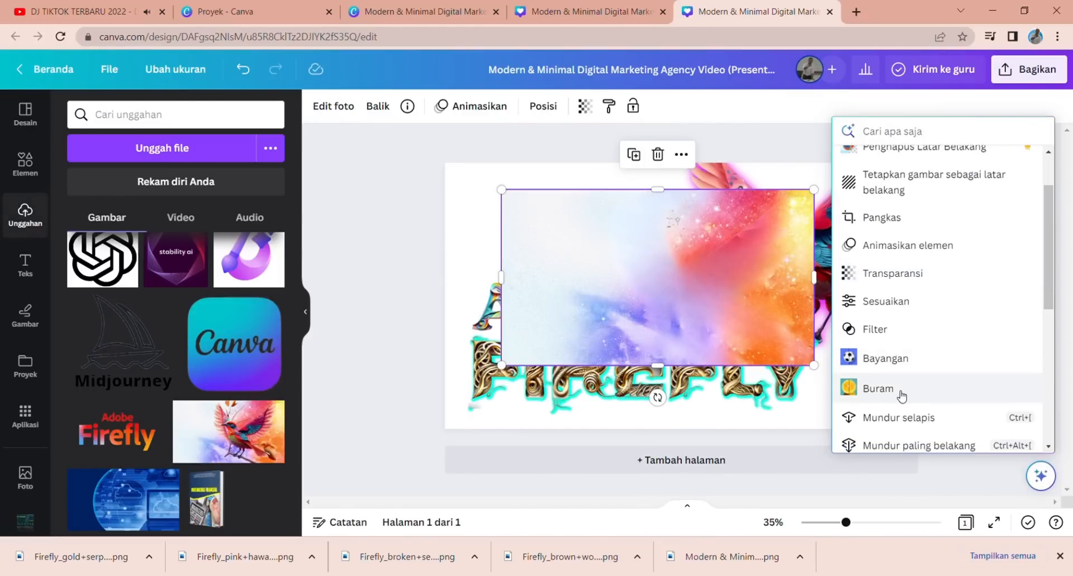
click(636, 275)
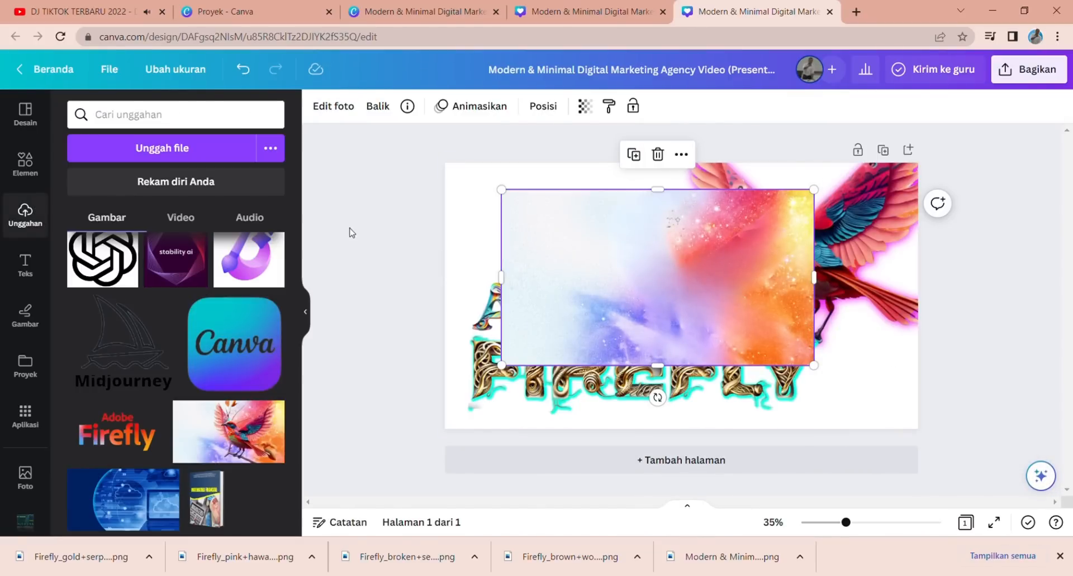
click(347, 106)
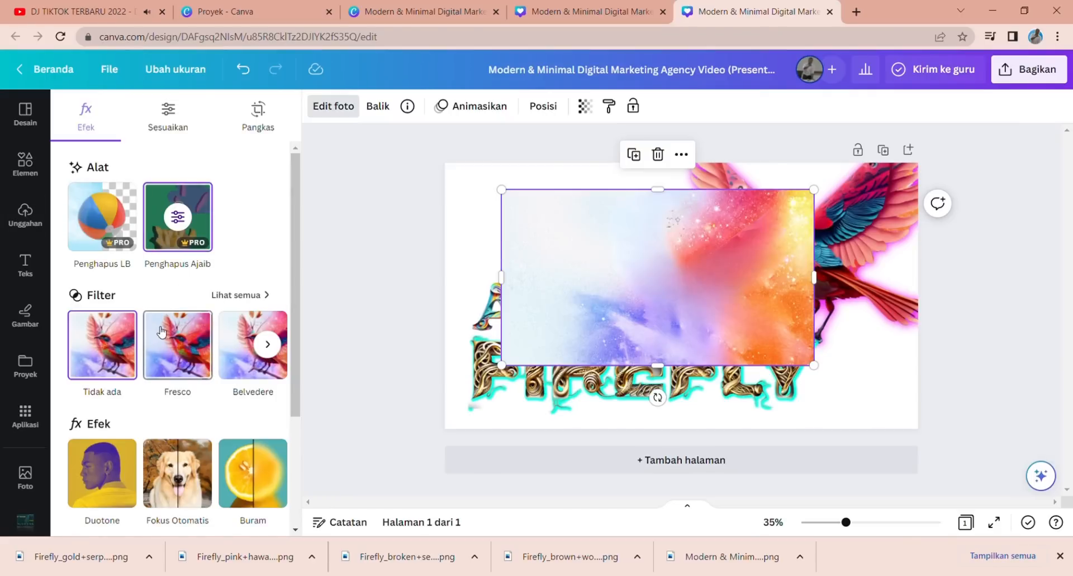
scroll(161, 333, down, 3)
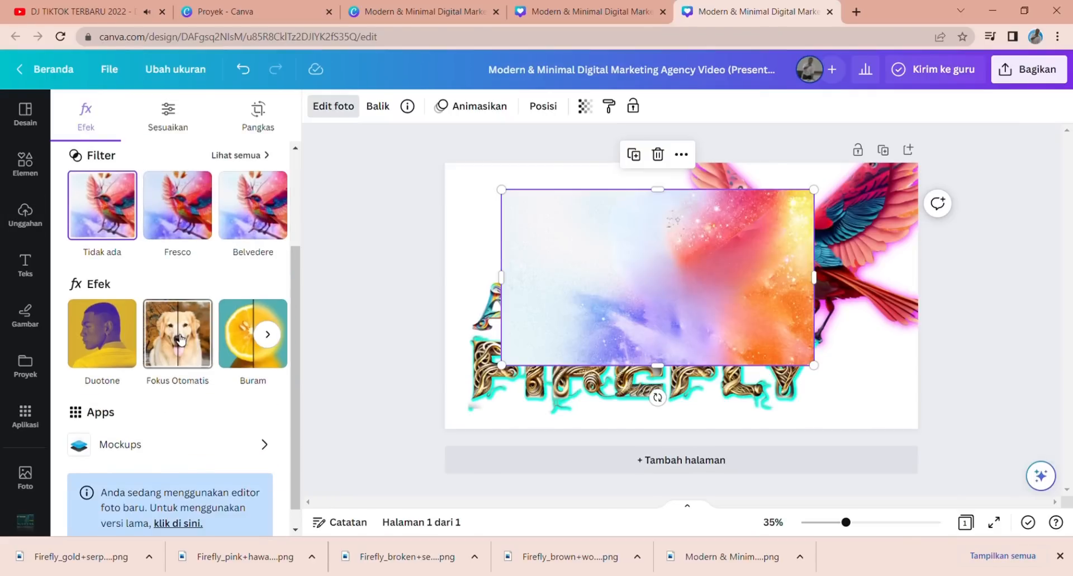
scroll(180, 339, up, 3)
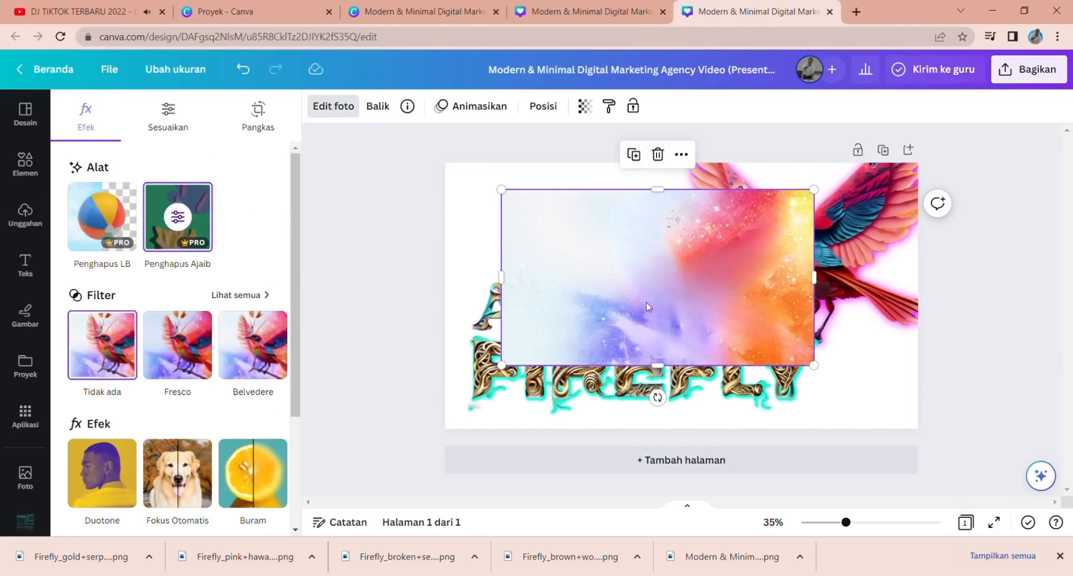
Step: Set the cleaned abstract image as the page background behind the bird and the Adobe Firefly lettering
right_click(573, 272)
click(664, 483)
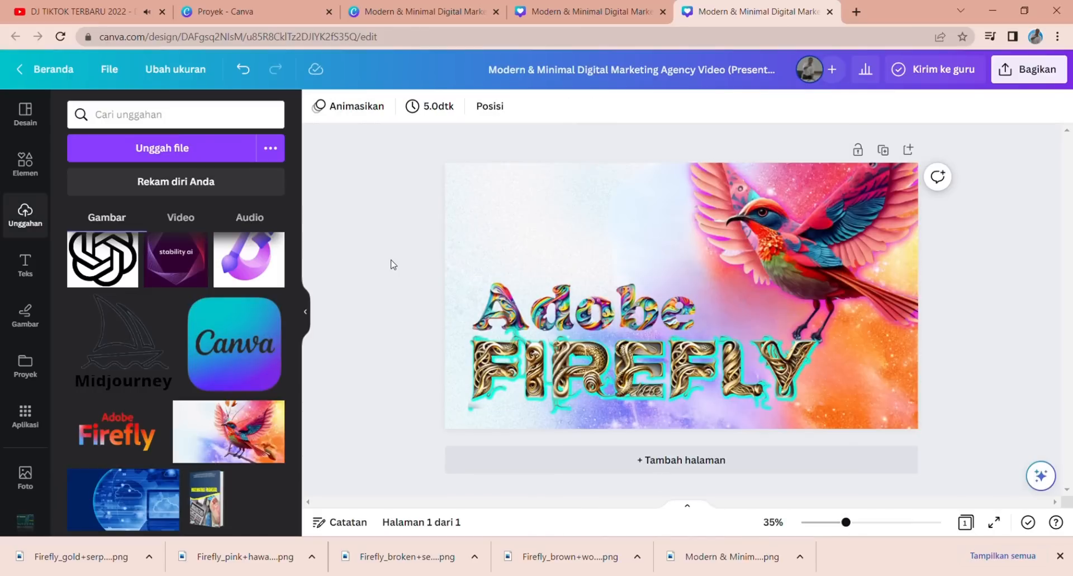
click(507, 306)
click(438, 241)
Step: Add the uploaded bird-on-a-branch image to the page again and enlarge it until it covers almost the whole page
click(227, 440)
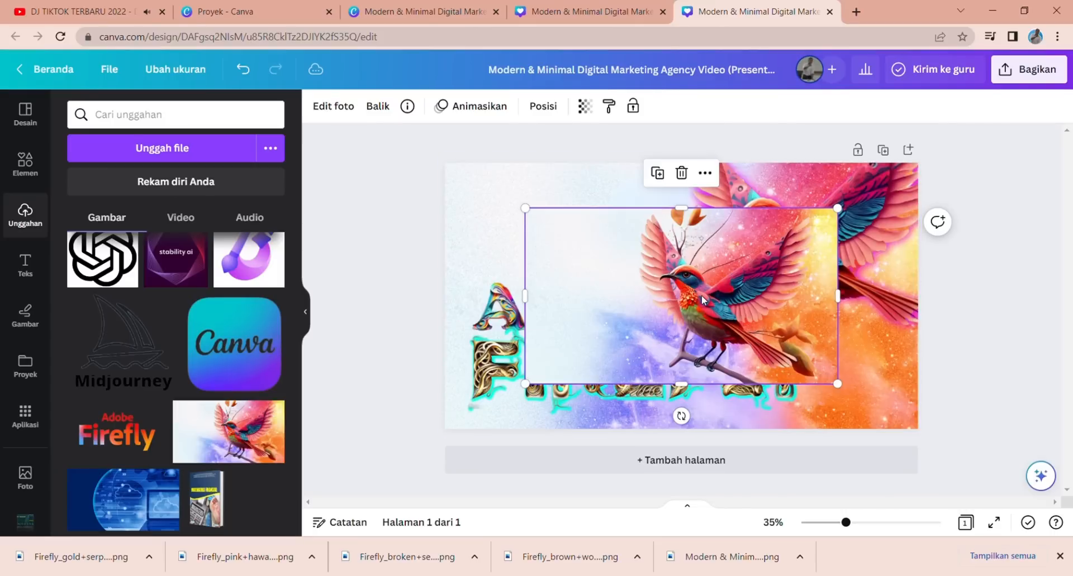
right_click(702, 296)
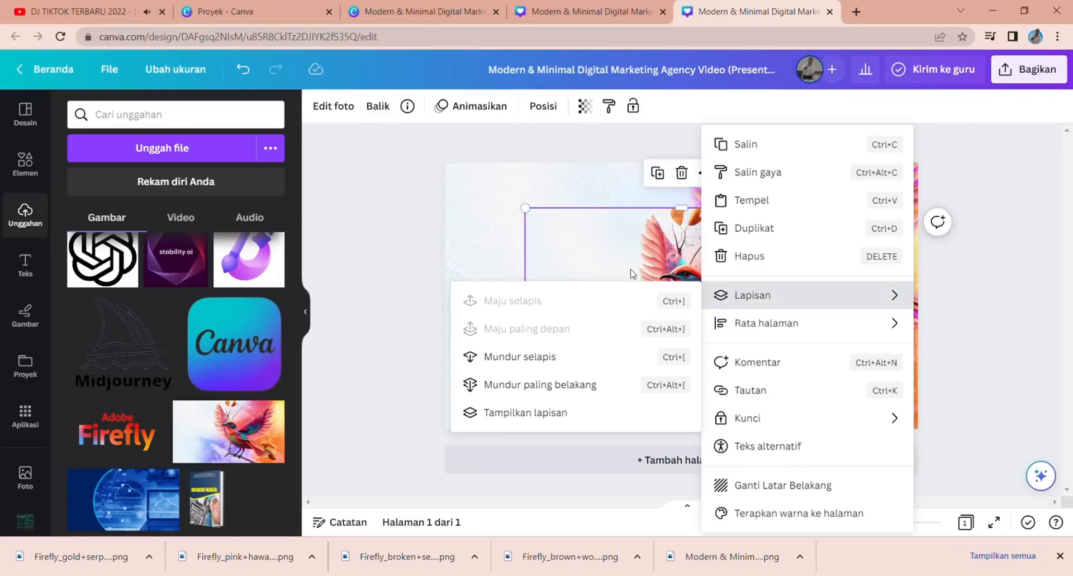
click(664, 280)
drag(526, 210, 458, 170)
drag(838, 385, 904, 422)
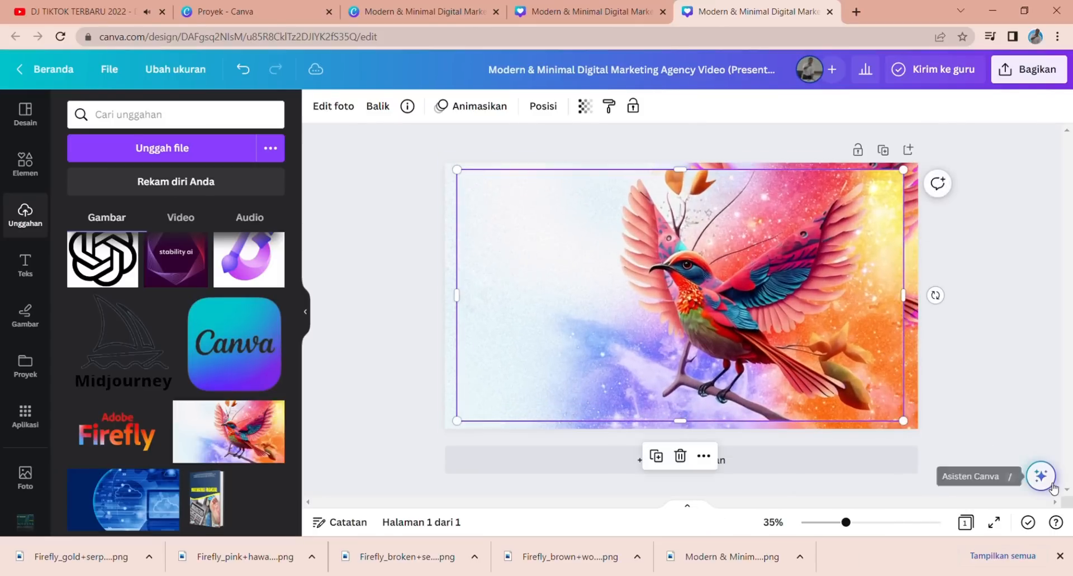
Step: Remove the background of the added bird image, then shrink it and place it above the Adobe lettering
click(1040, 476)
click(919, 221)
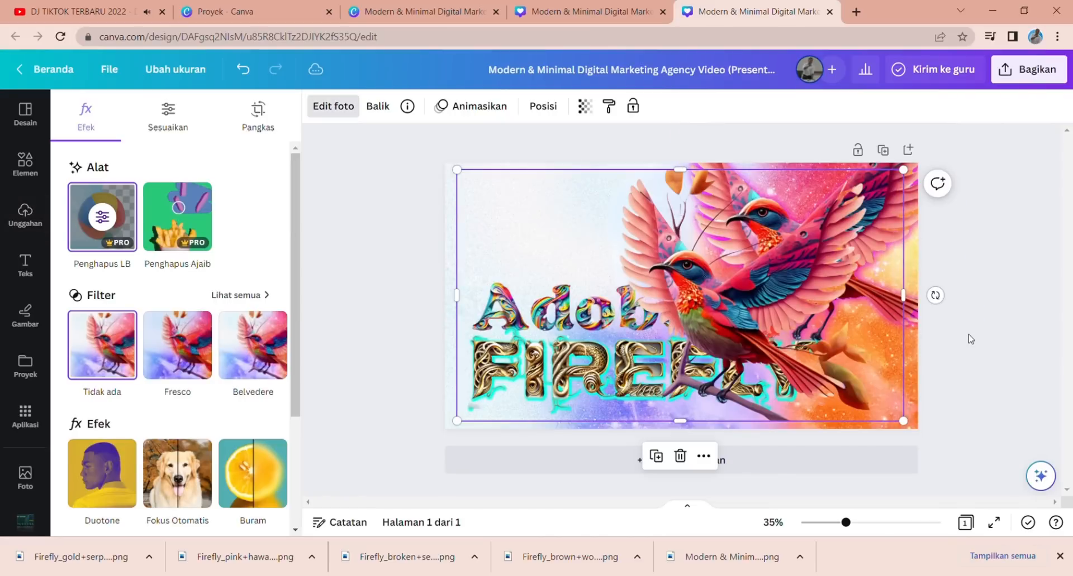
drag(894, 176, 682, 289)
drag(620, 360, 564, 229)
right_click(564, 230)
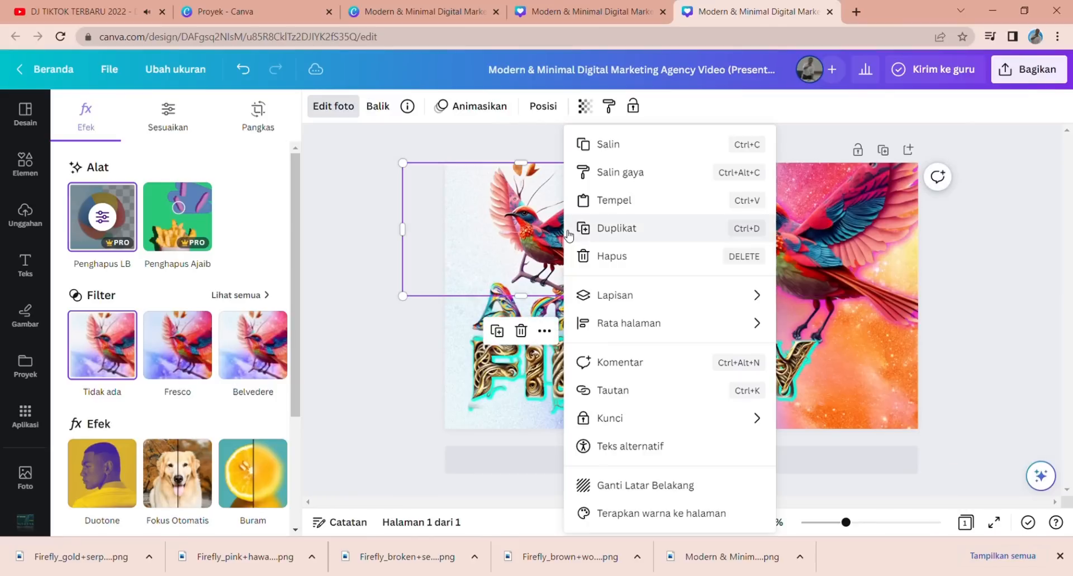
click(478, 260)
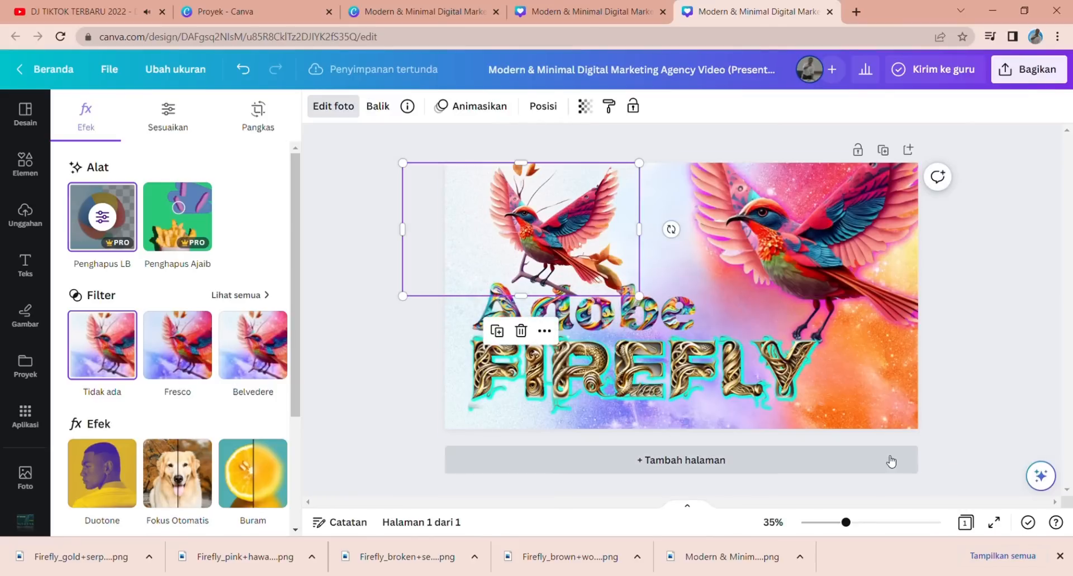
Step: Add a second page, move the cut-out bird onto it and enlarge the bird to fill most of that page
click(673, 467)
scroll(615, 279, up, 5)
drag(578, 223, 659, 410)
drag(725, 322, 749, 347)
click(936, 356)
click(779, 366)
Step: Erase the branch under the bird's feet with Magic Eraser at brush size 20
click(1039, 473)
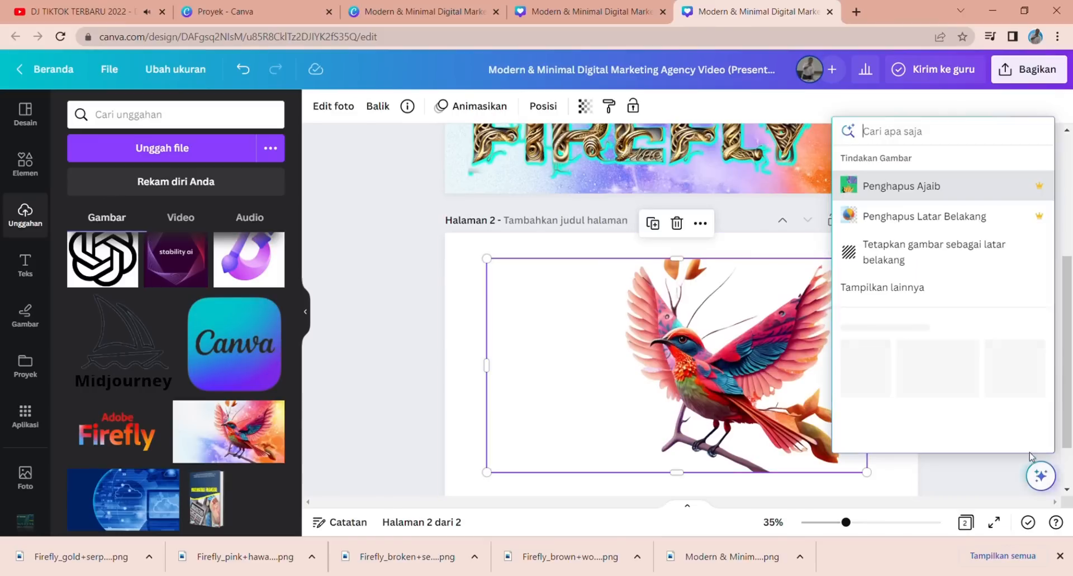
click(877, 180)
click(634, 333)
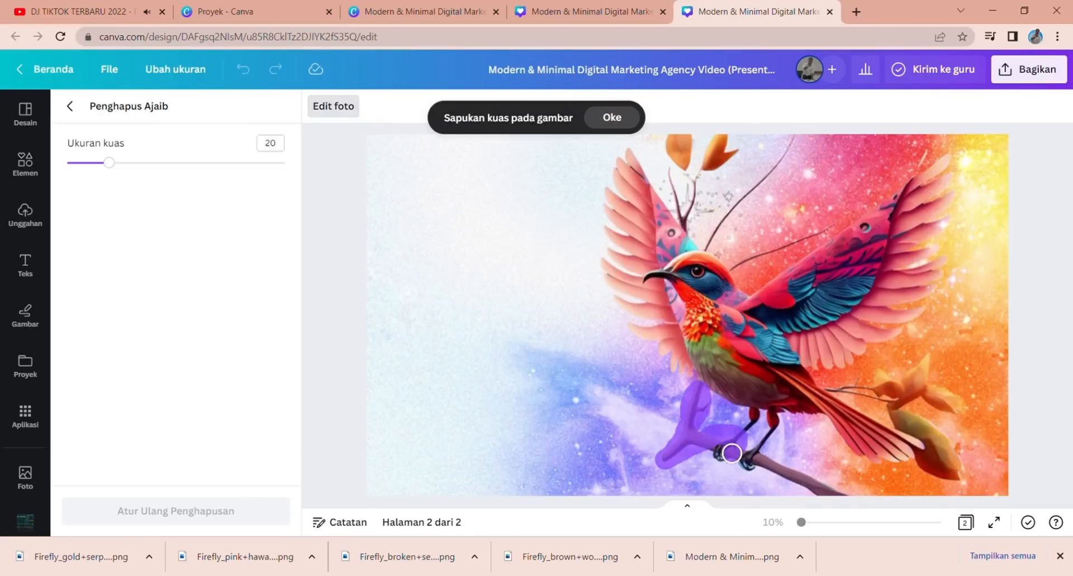
drag(742, 446, 789, 471)
drag(840, 491, 842, 494)
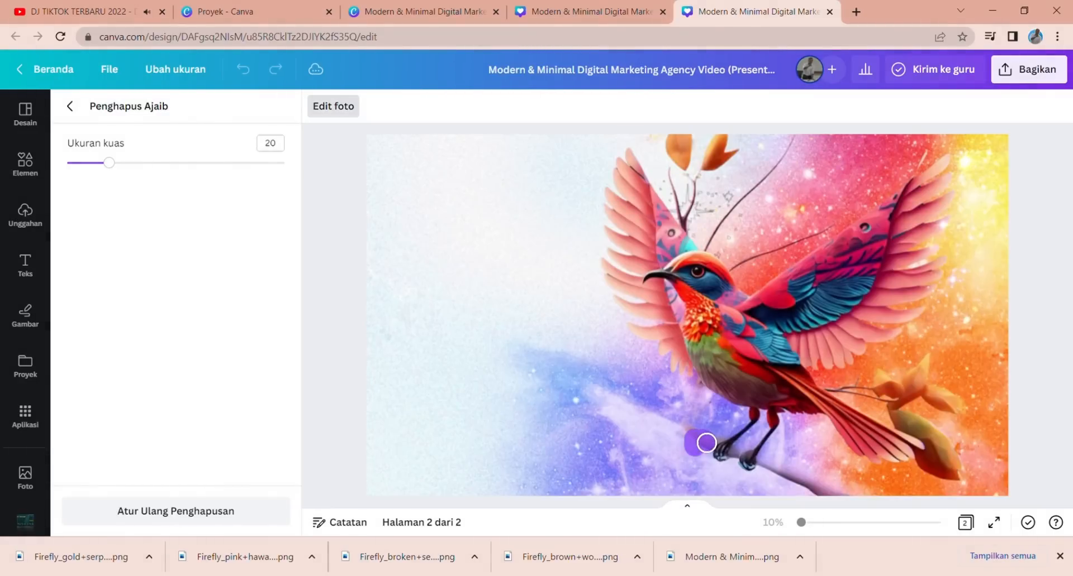
drag(706, 443, 707, 445)
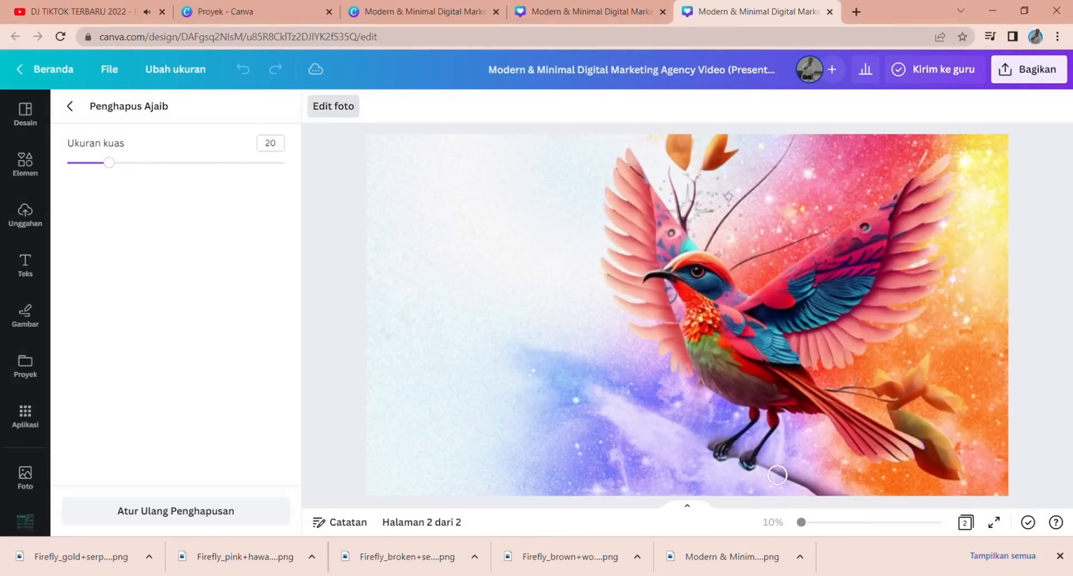
drag(777, 475, 838, 493)
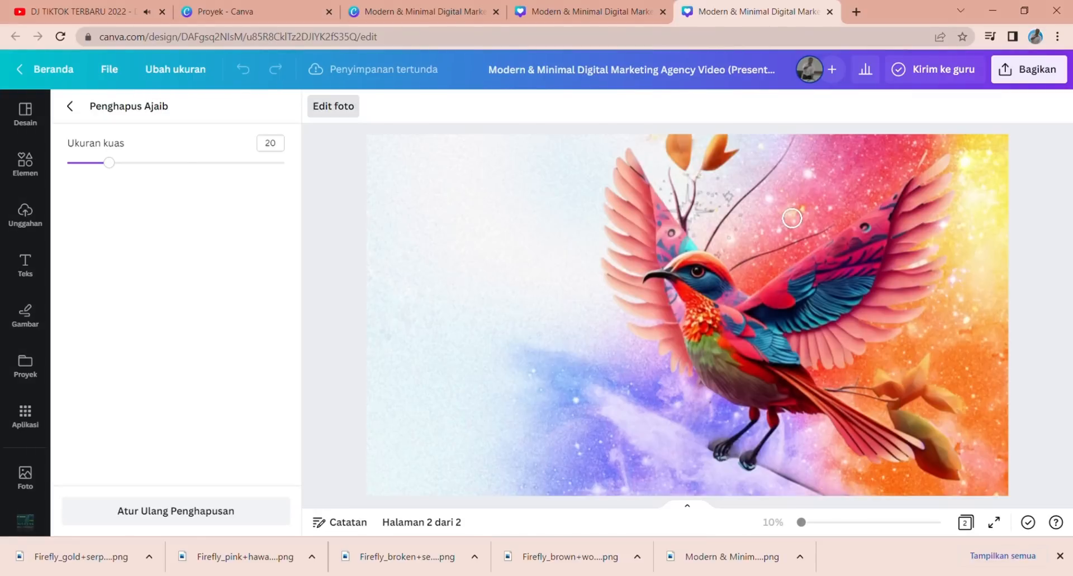
Step: Erase the leaves and twigs above the bird's head, the branch remnant below its feet and the leaves beside its tail
mouse_move(669, 149)
mouse_down()
mouse_move(679, 171)
mouse_move(746, 150)
mouse_up()
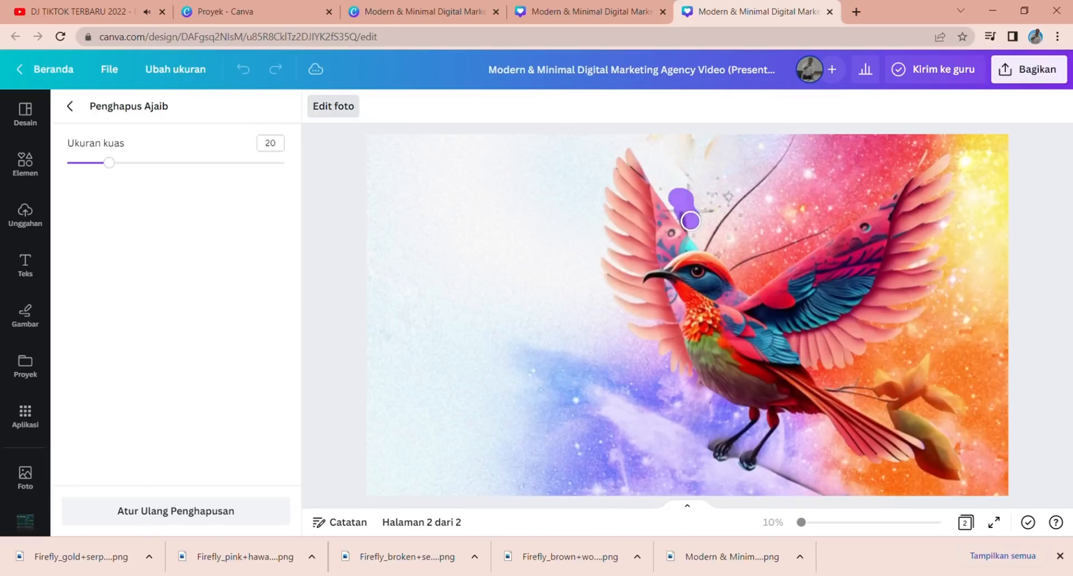
drag(690, 220, 691, 224)
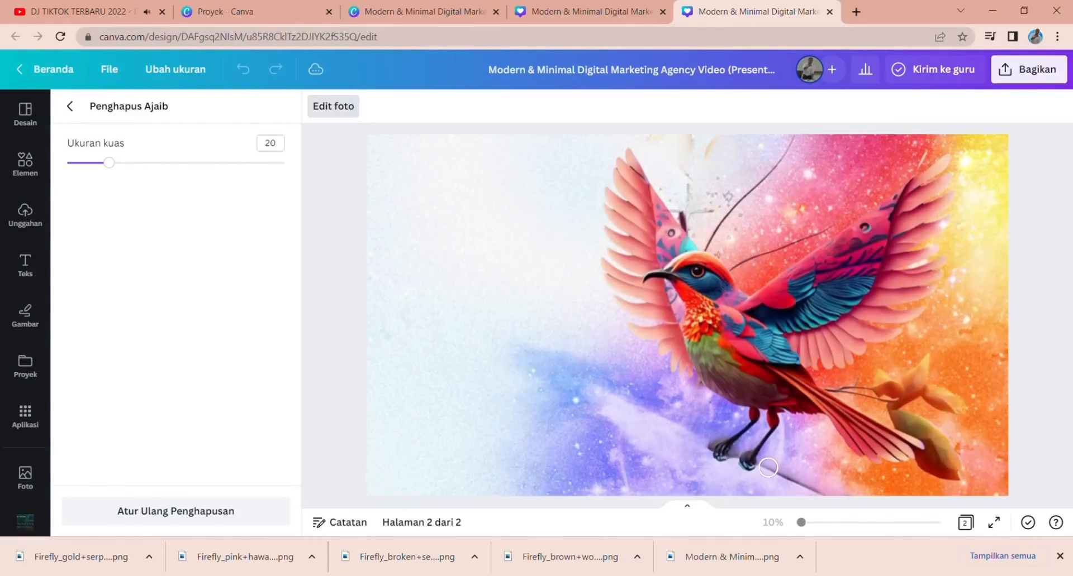
drag(807, 487, 820, 489)
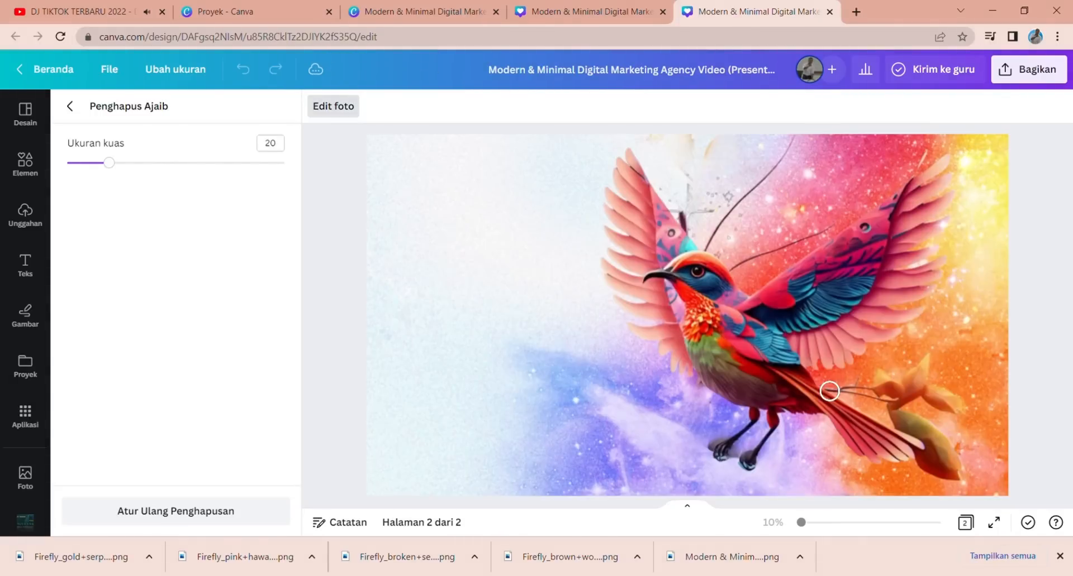
mouse_move(831, 386)
mouse_down()
mouse_move(896, 389)
mouse_move(924, 374)
mouse_move(957, 401)
mouse_up()
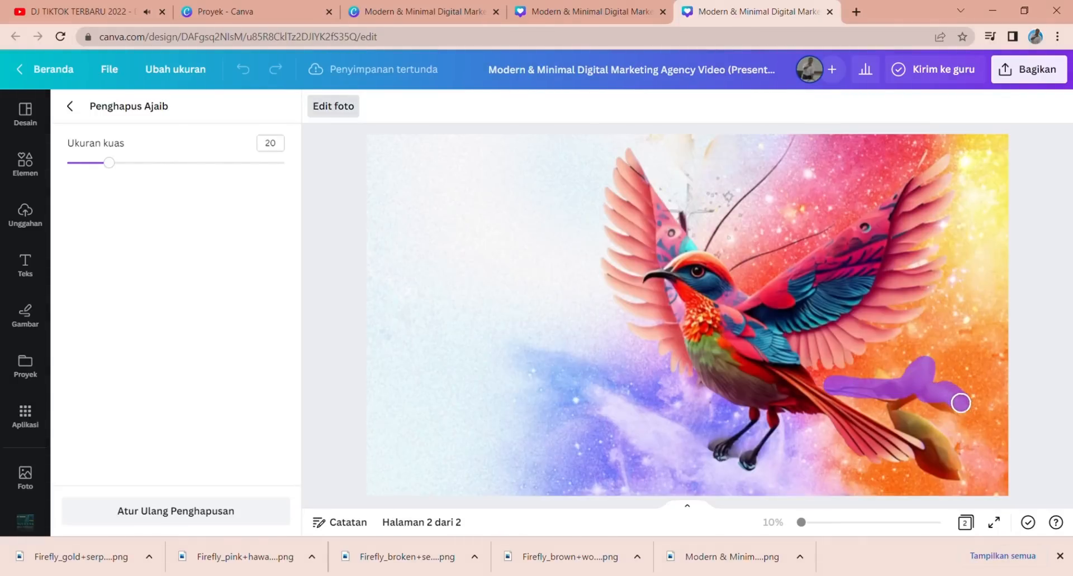
mouse_move(931, 433)
mouse_down()
mouse_move(920, 454)
mouse_move(929, 468)
mouse_move(962, 473)
mouse_move(928, 430)
mouse_up()
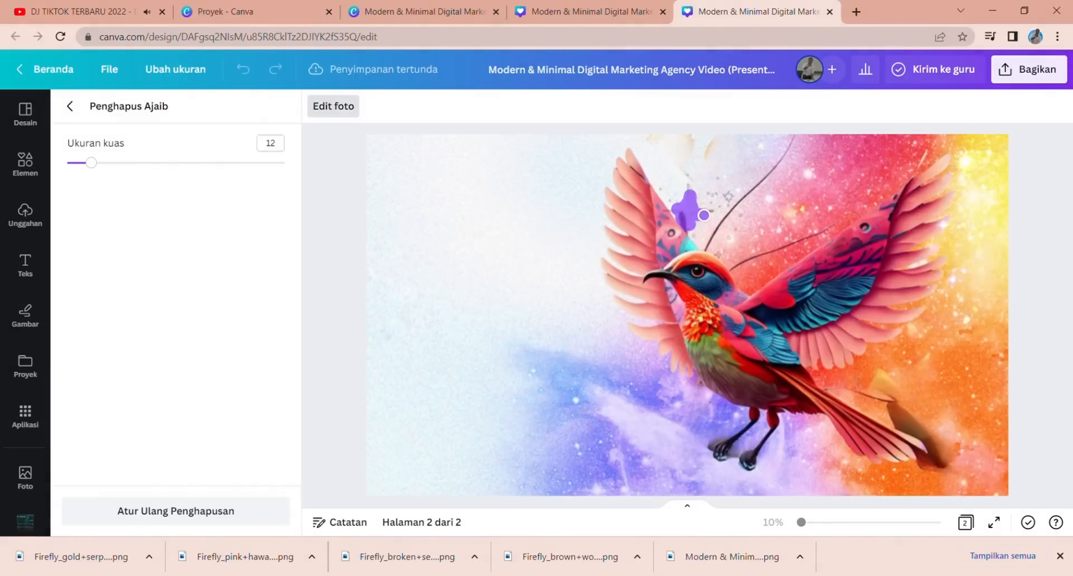
Step: Erase the leftover specks and the two thin twigs above the bird's head with Magic Eraser at brush size 12
drag(710, 211, 710, 212)
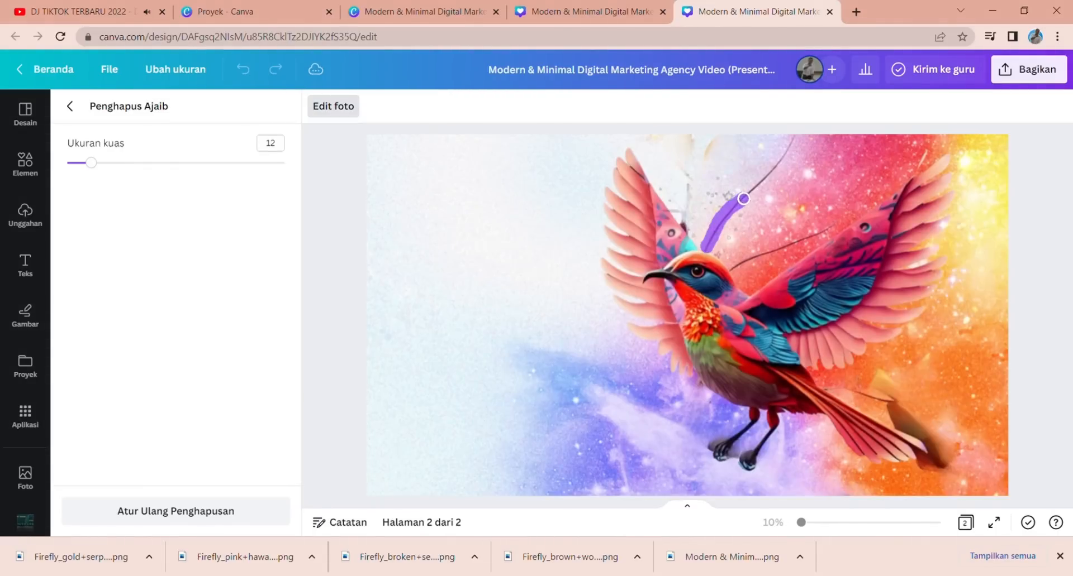
drag(794, 134, 793, 135)
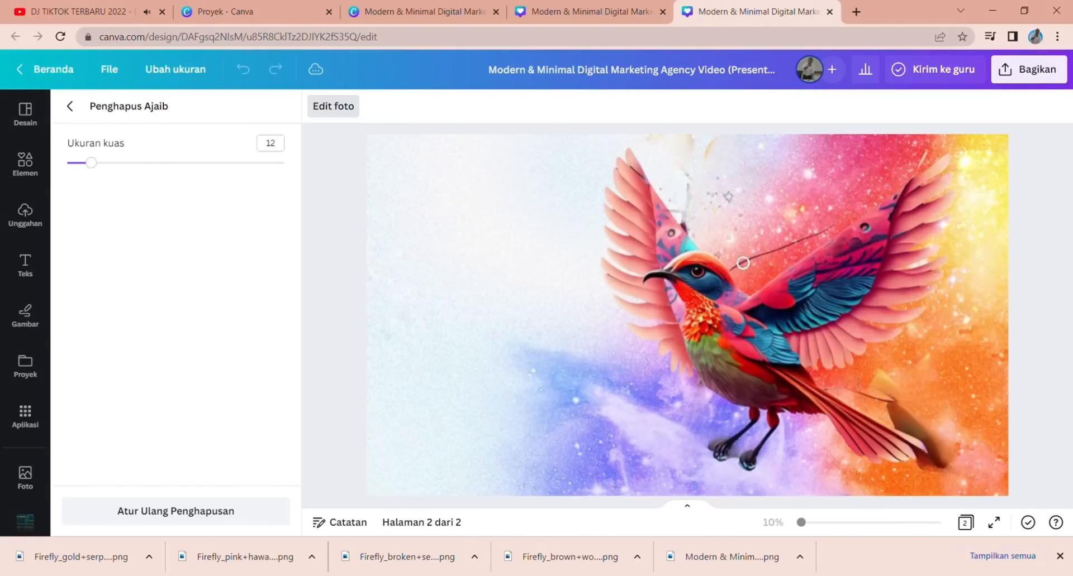
drag(806, 236, 833, 223)
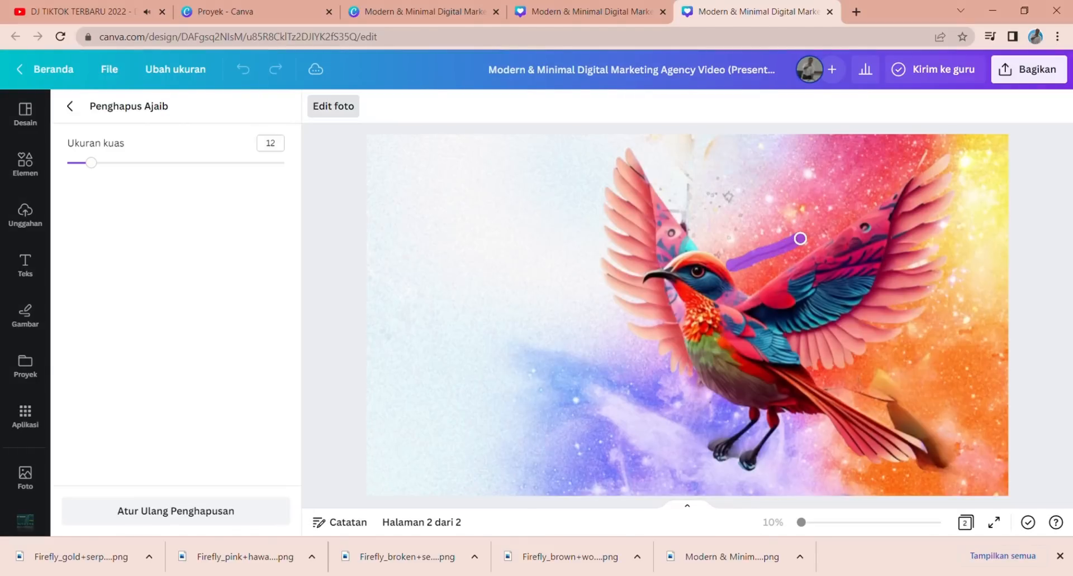
drag(737, 268, 739, 268)
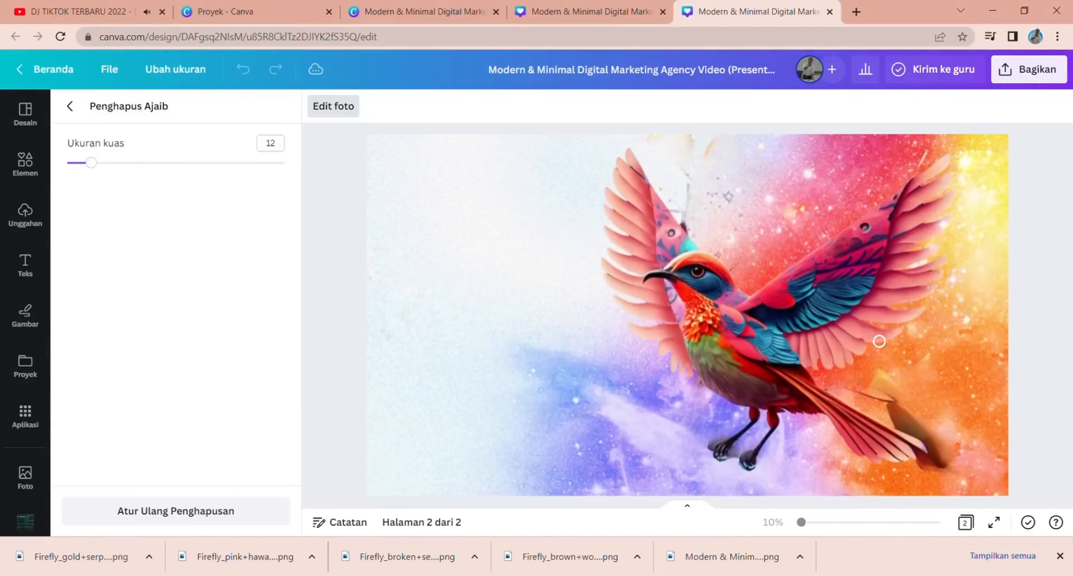
Step: Erase the leaf remnants beside the bird's tail and the marks along the inner edge of its left wing
drag(830, 389, 847, 390)
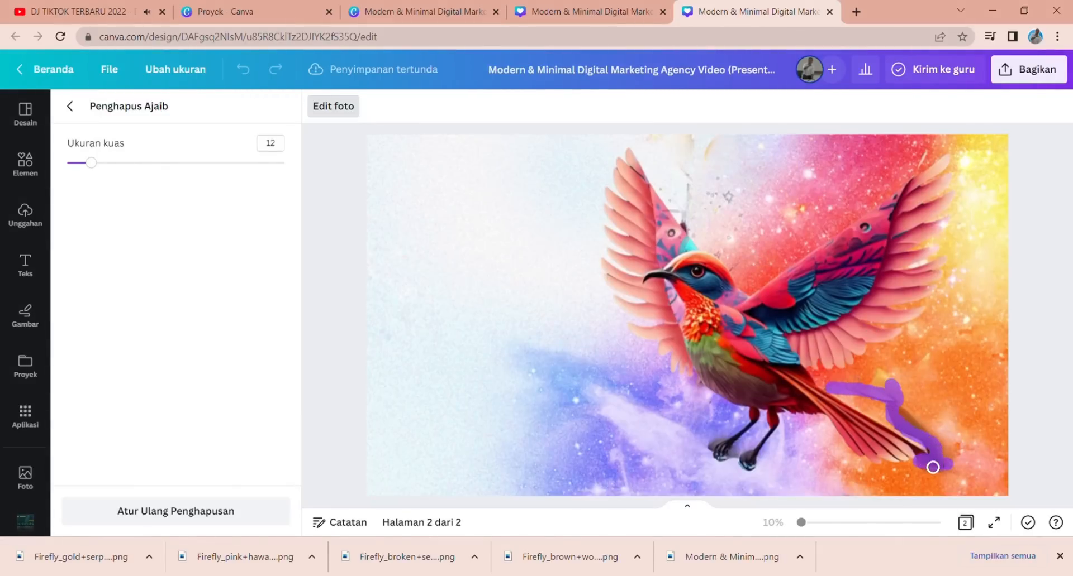
drag(879, 396, 881, 395)
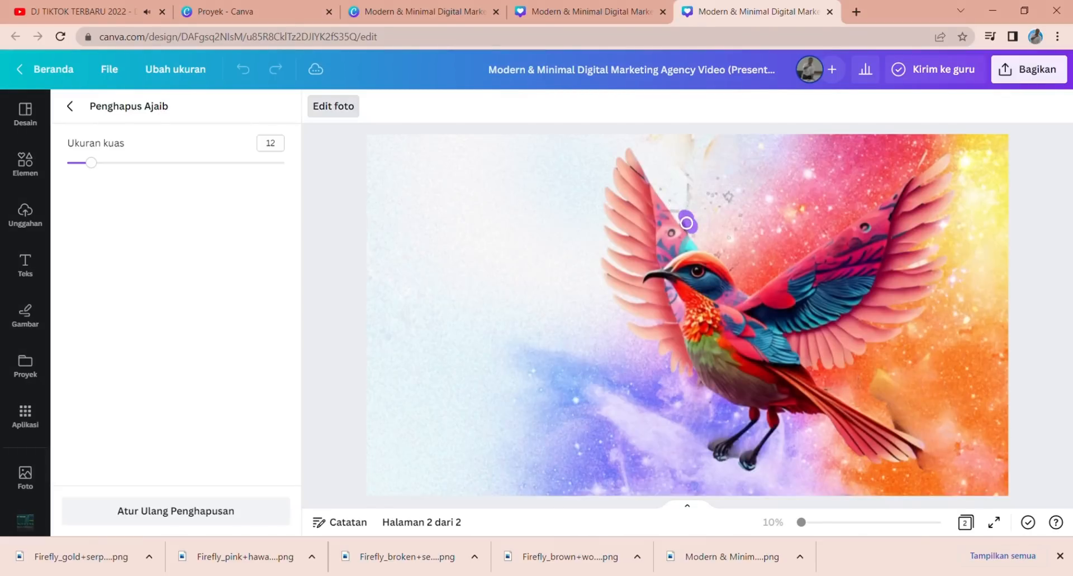
drag(685, 173, 685, 172)
Step: Erase the smudges around the bird's feet and finish the Magic Eraser edit
scroll(792, 463, up, 5)
mouse_move(469, 335)
mouse_down()
mouse_move(437, 386)
mouse_move(472, 350)
mouse_up()
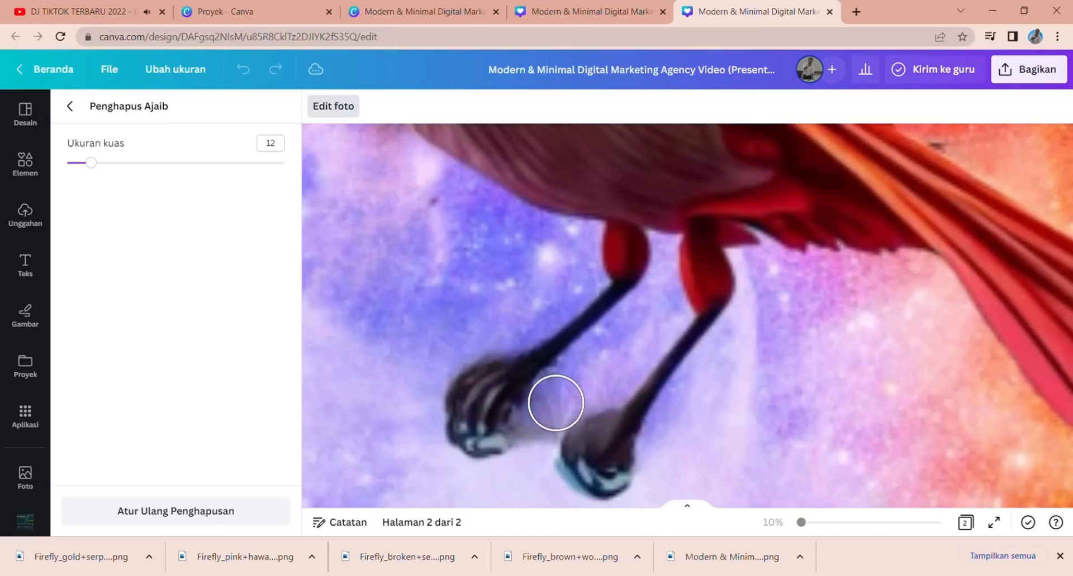
drag(584, 383, 528, 455)
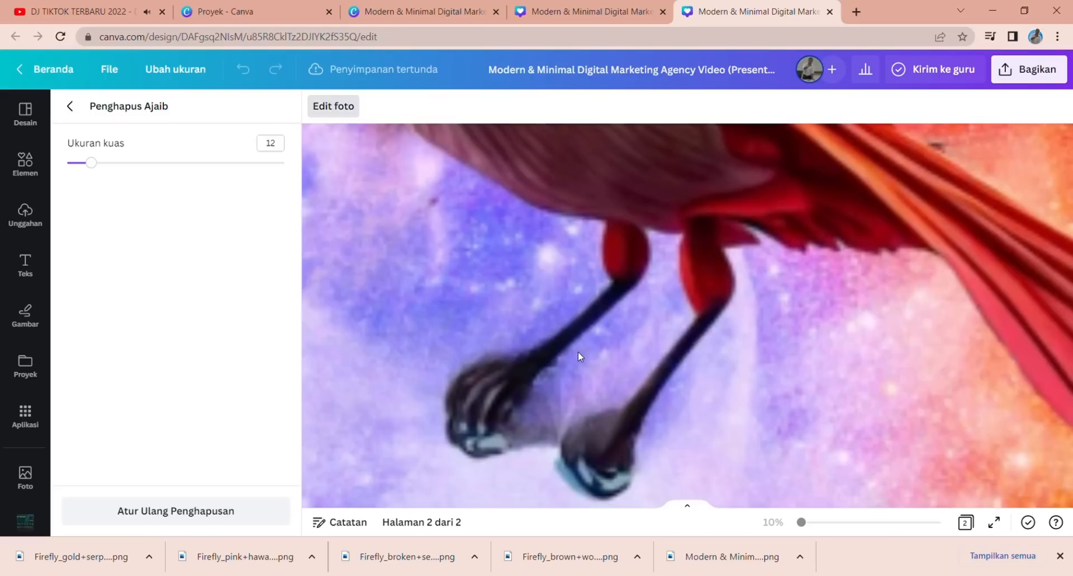
scroll(578, 352, down, 3)
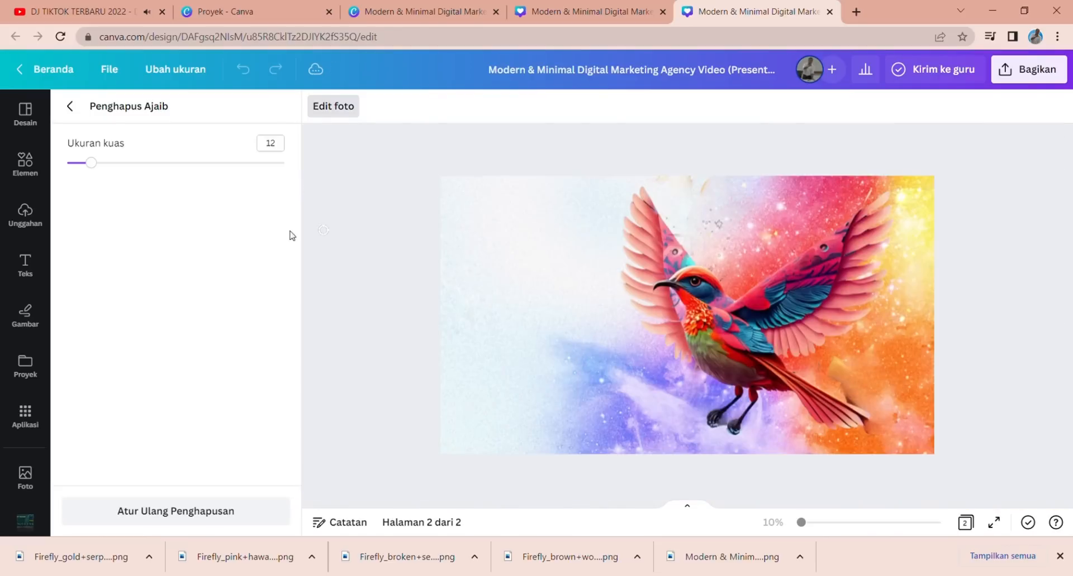
click(57, 108)
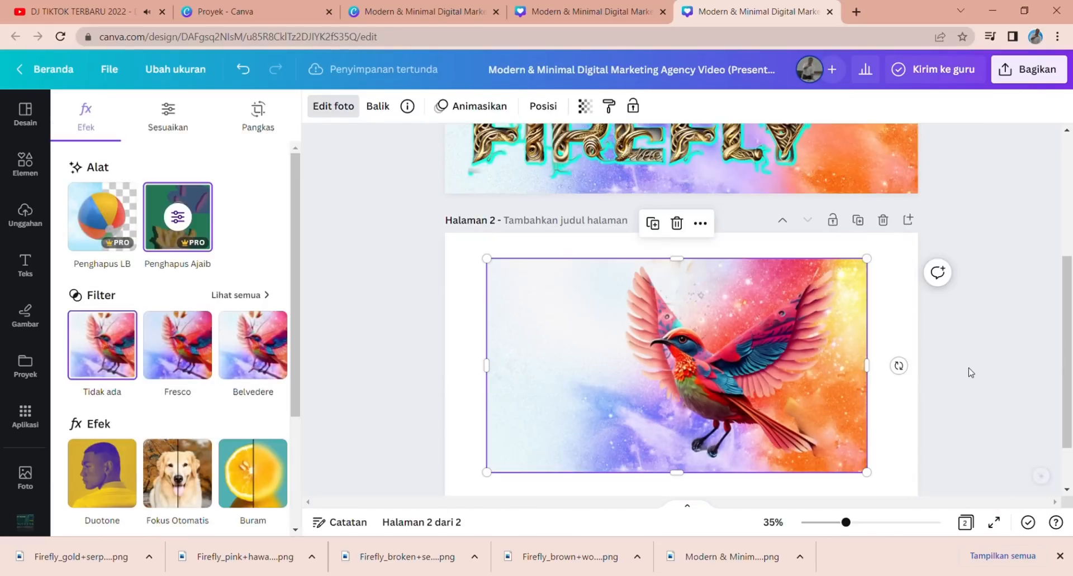
Step: Try to remove the background of the retouched bird image on page 2
drag(228, 431, 640, 348)
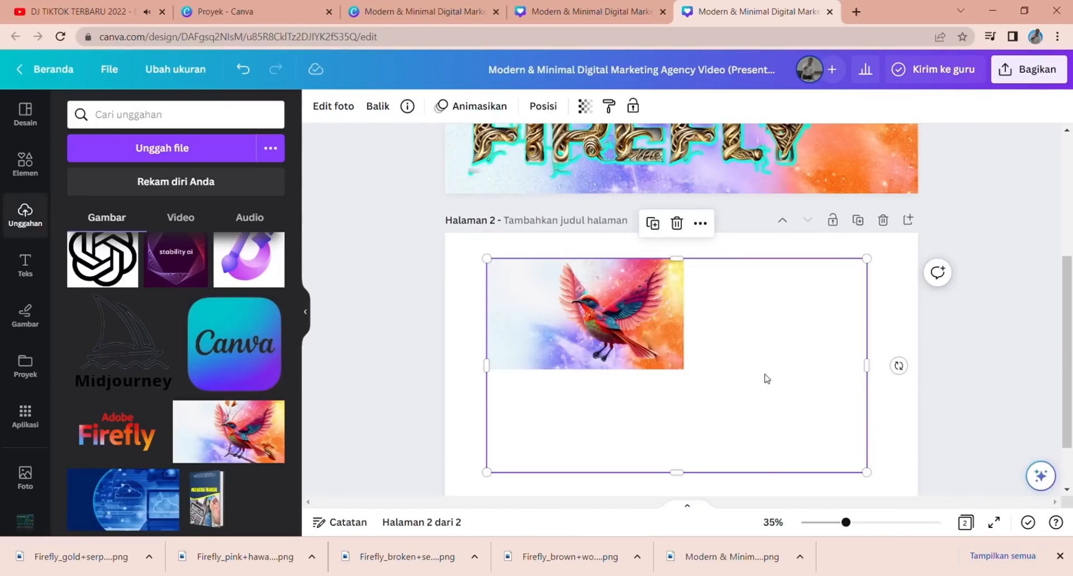
click(1040, 476)
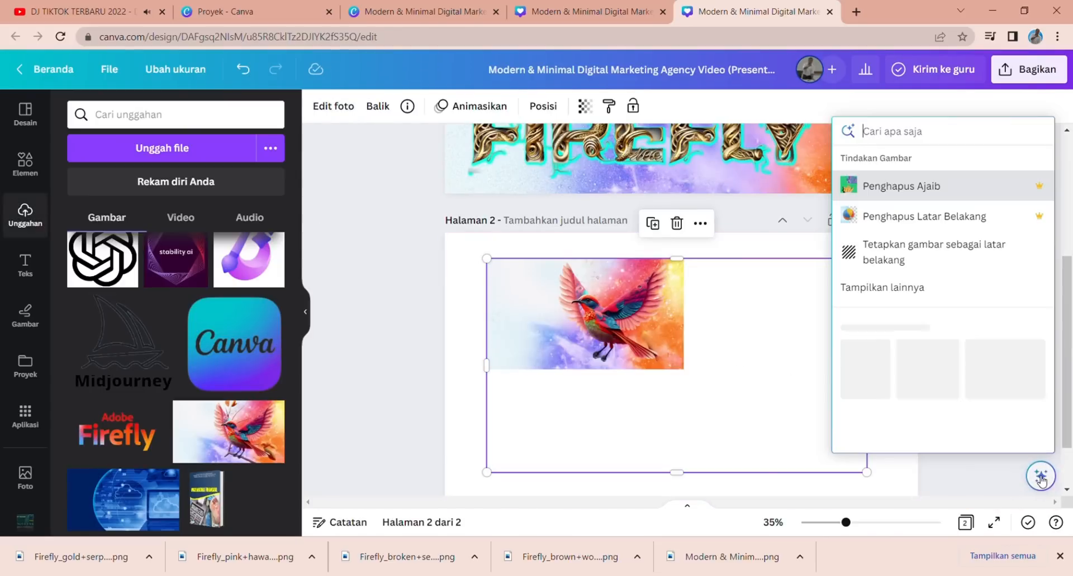
click(939, 215)
click(629, 326)
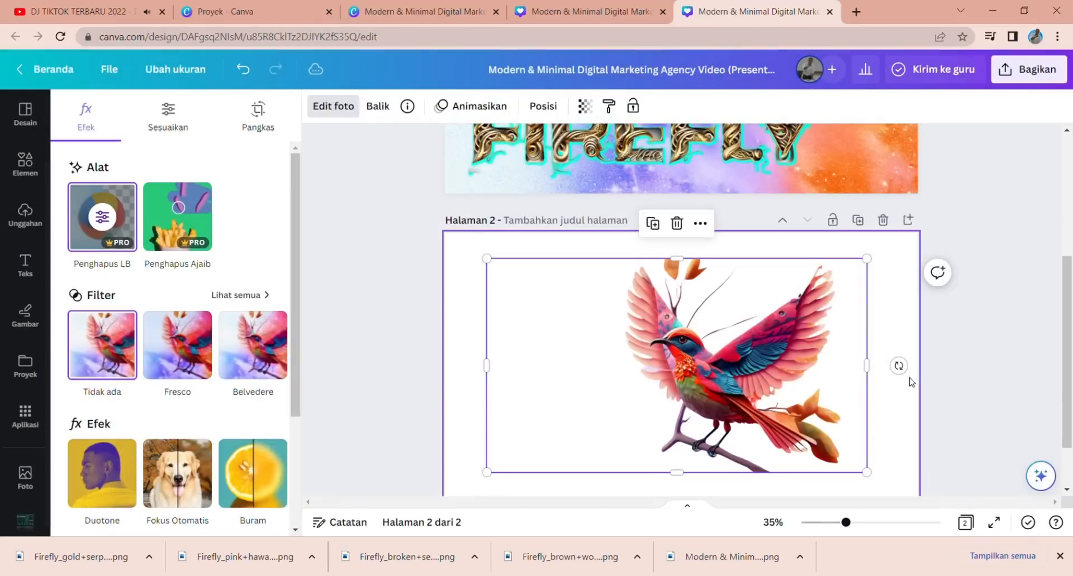
click(972, 319)
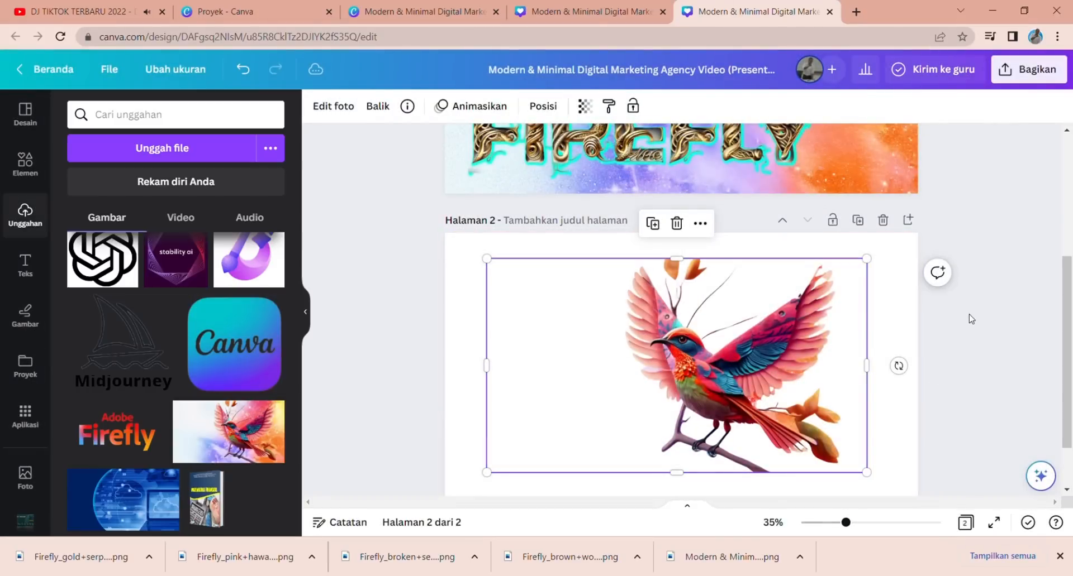
Step: Try applying Magic Eraser to the background-removed bird, and undo back to the retouched image with its background
click(1042, 476)
click(908, 186)
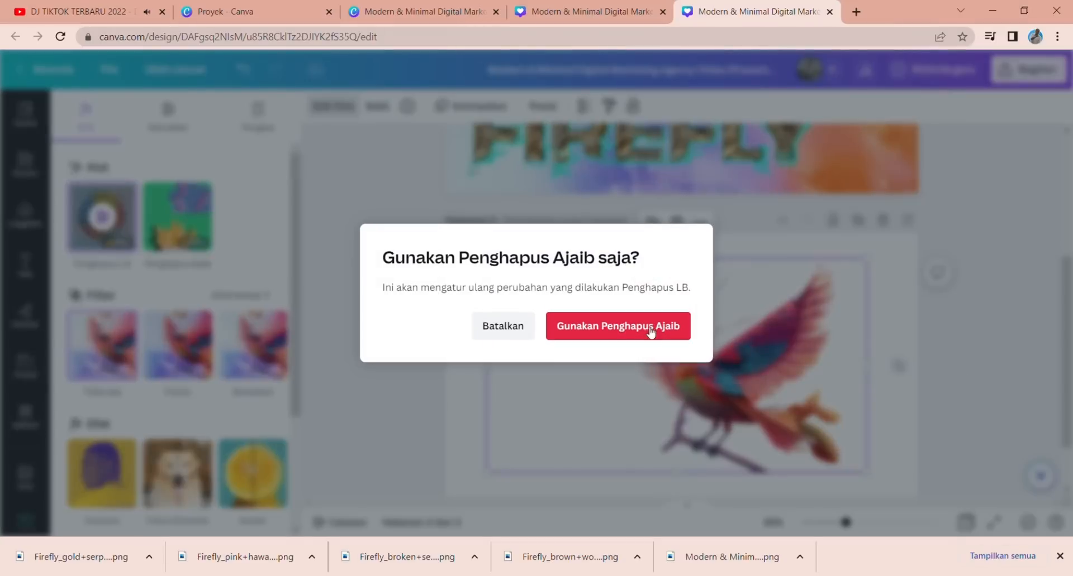
click(480, 330)
click(982, 407)
click(763, 380)
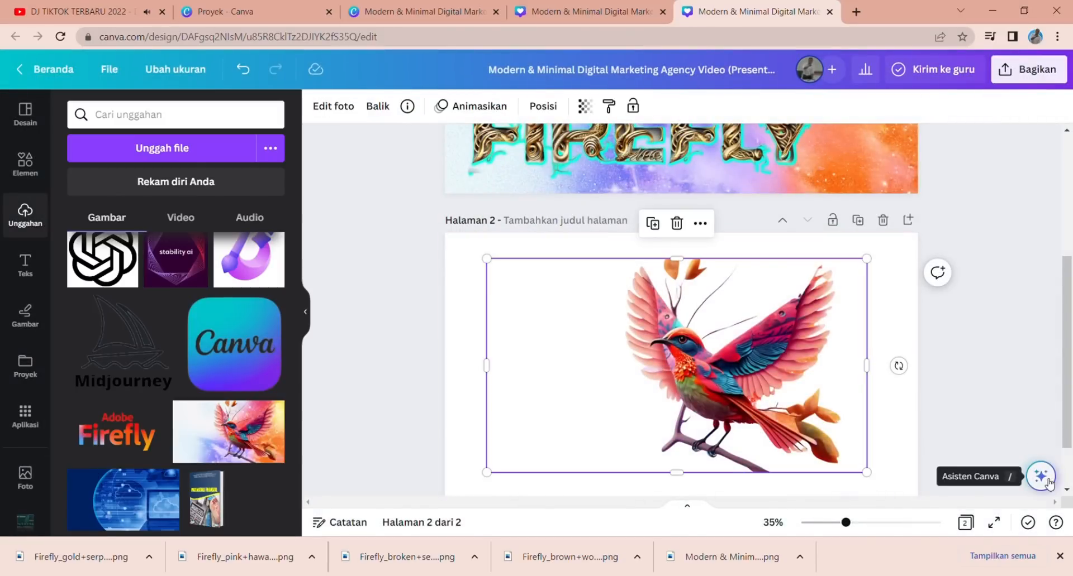
click(335, 107)
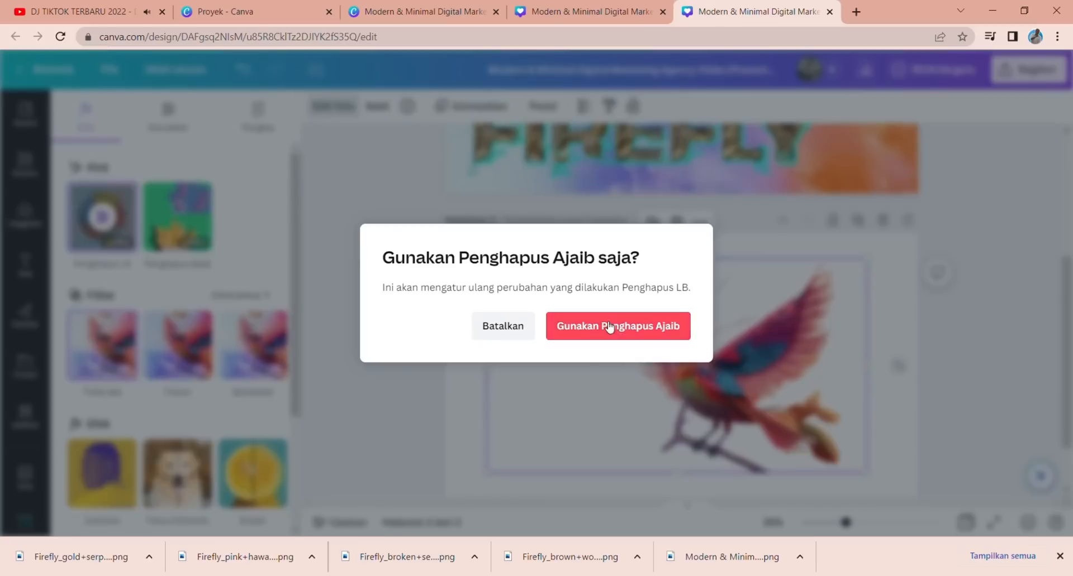
click(609, 326)
click(70, 106)
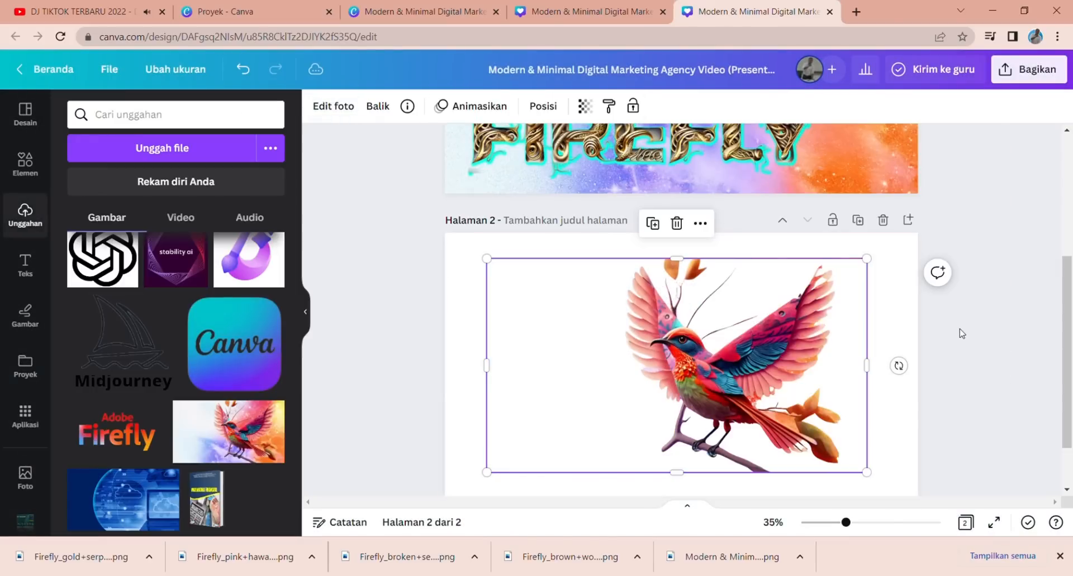
key(ctrl+z)
click(938, 357)
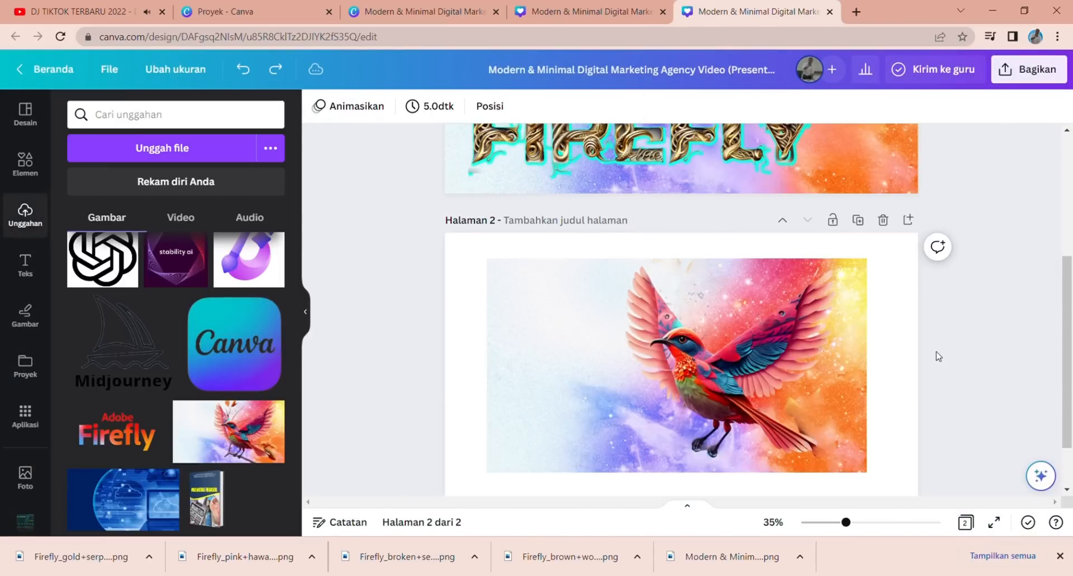
Step: Move the retouched bird image toward the page's upper-left corner and enlarge it to cover most of page 2
click(655, 333)
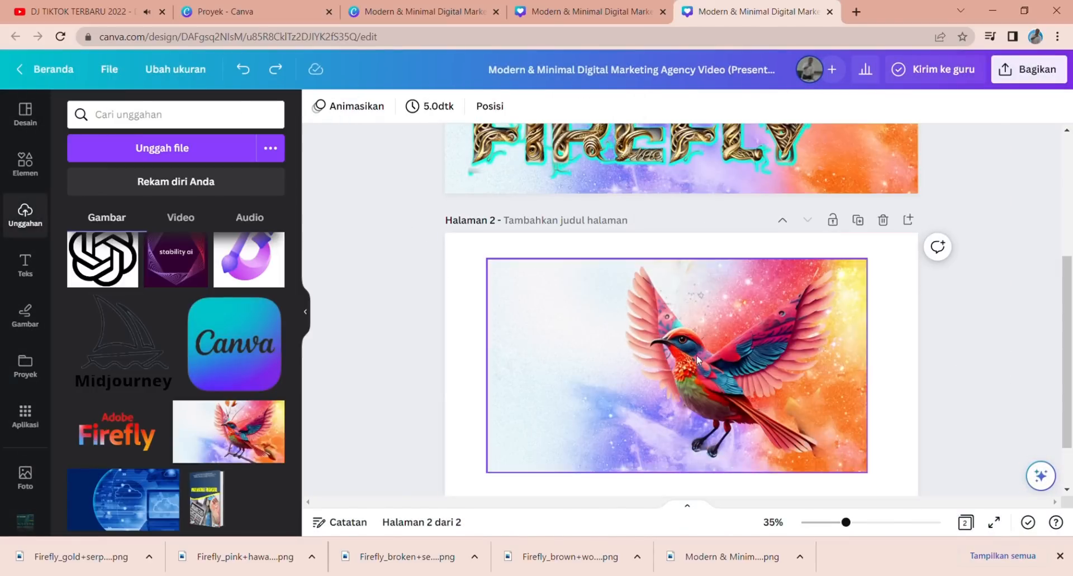
drag(705, 363, 663, 338)
drag(827, 449, 891, 484)
drag(736, 354, 743, 354)
right_click(735, 385)
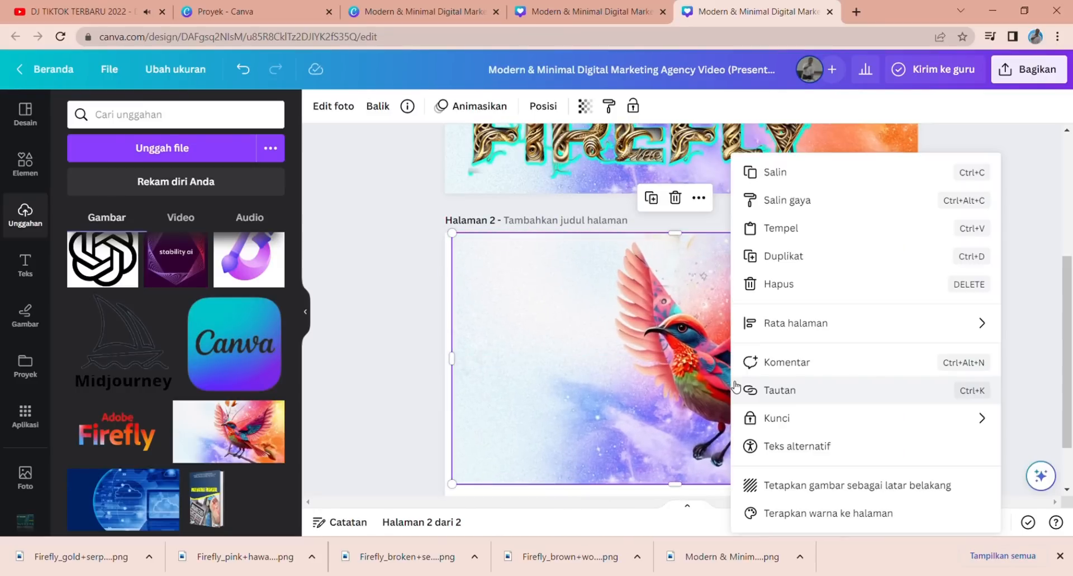
click(635, 297)
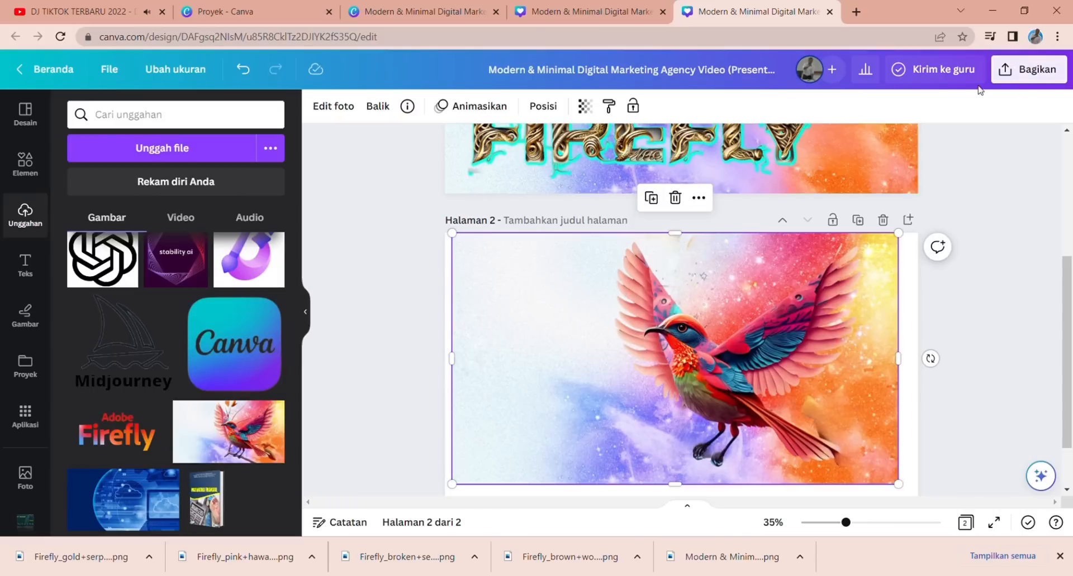
Step: Download only page 2 as a PNG and upload the downloaded picture to the design's image uploads
click(1028, 69)
click(883, 435)
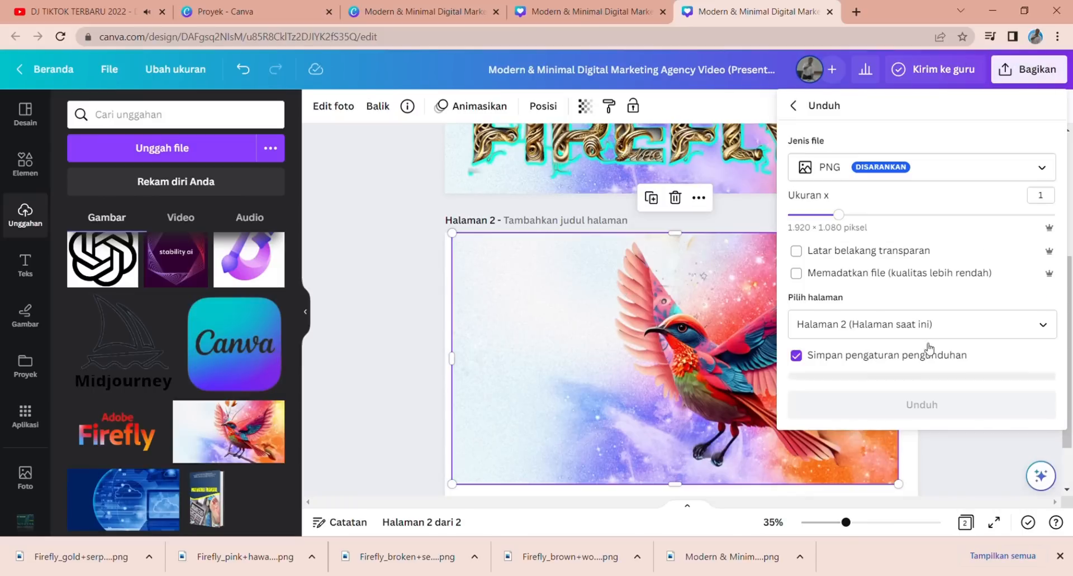
click(983, 328)
click(973, 496)
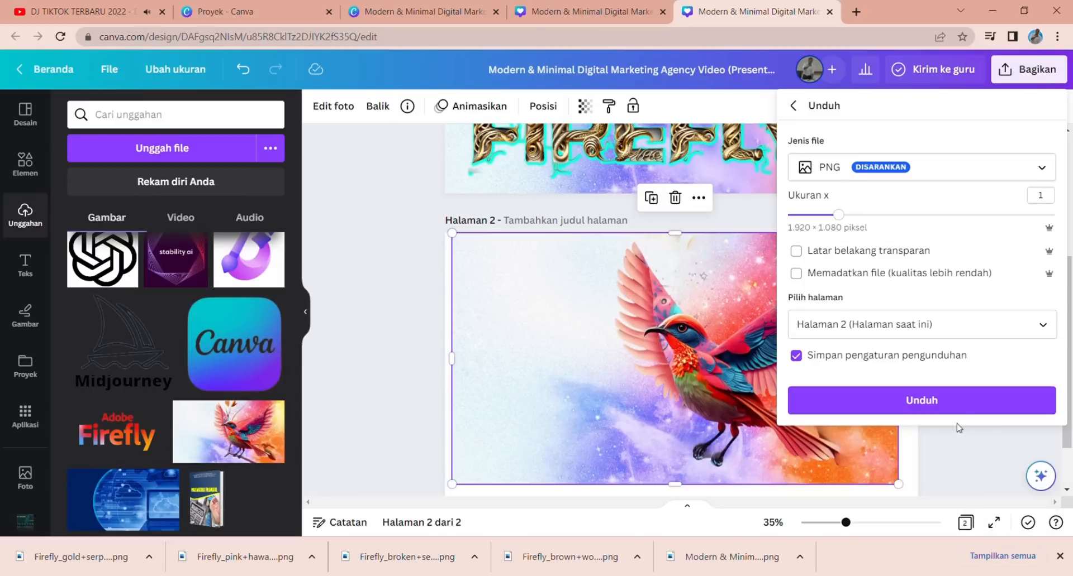
click(951, 406)
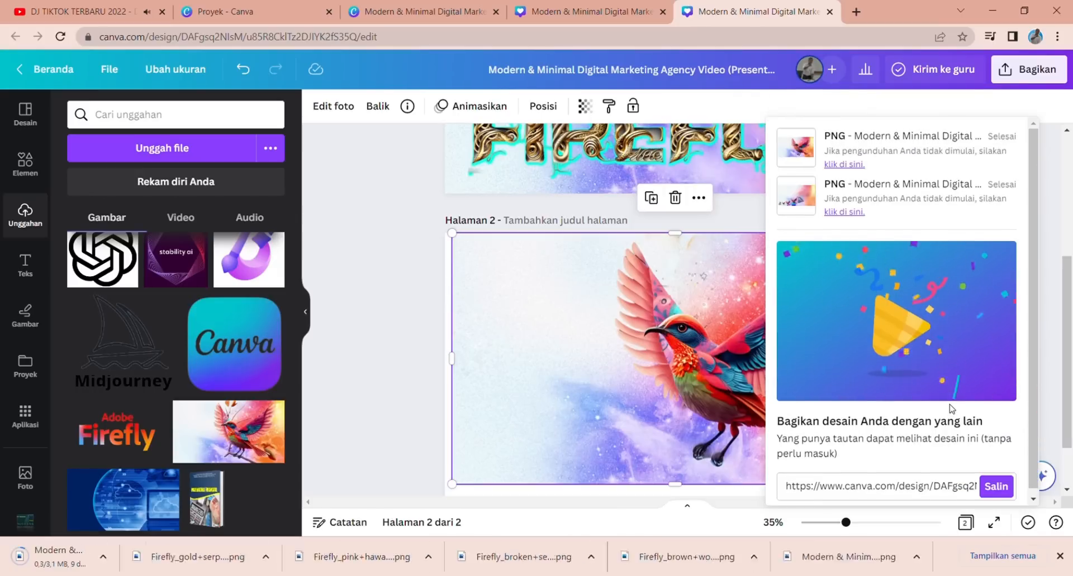
click(411, 282)
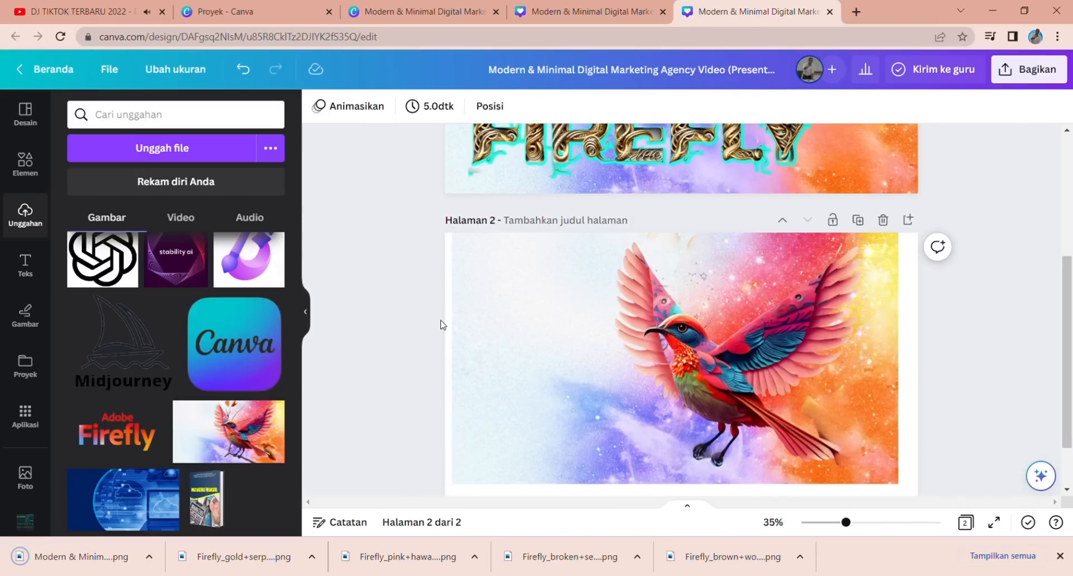
click(181, 157)
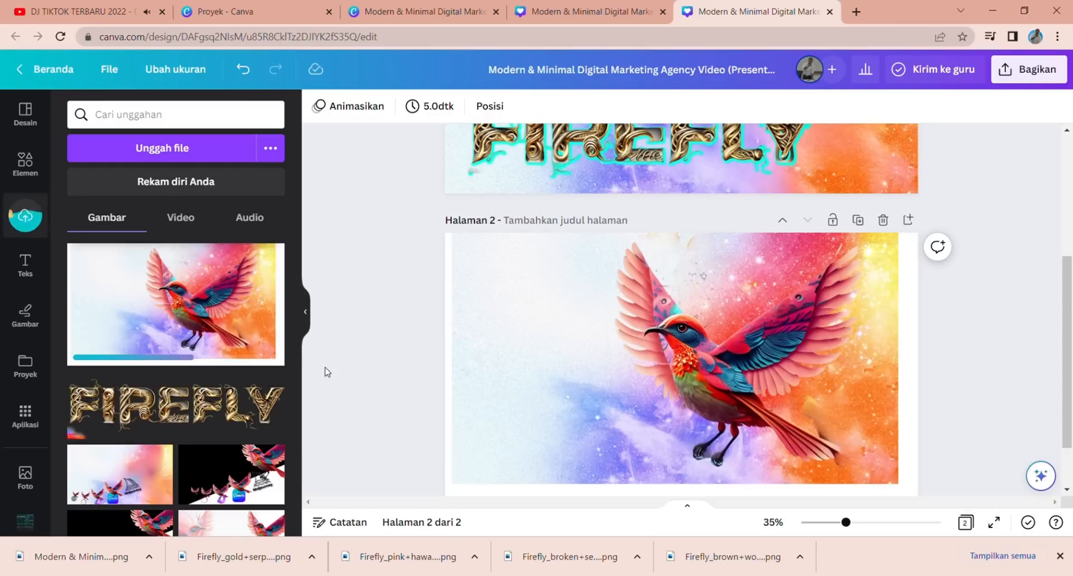
click(858, 221)
click(857, 324)
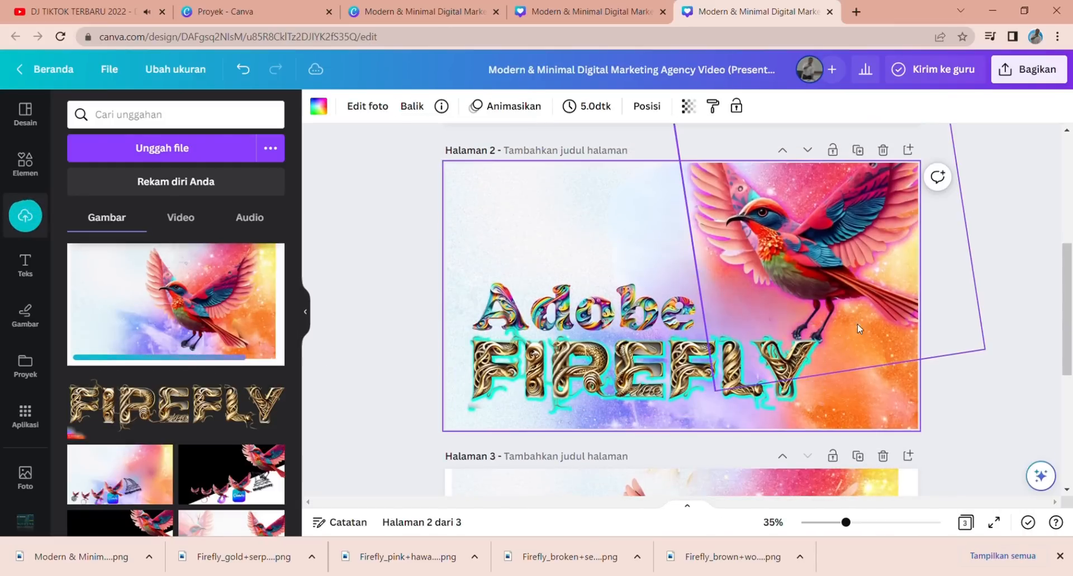
key(ctrl+z)
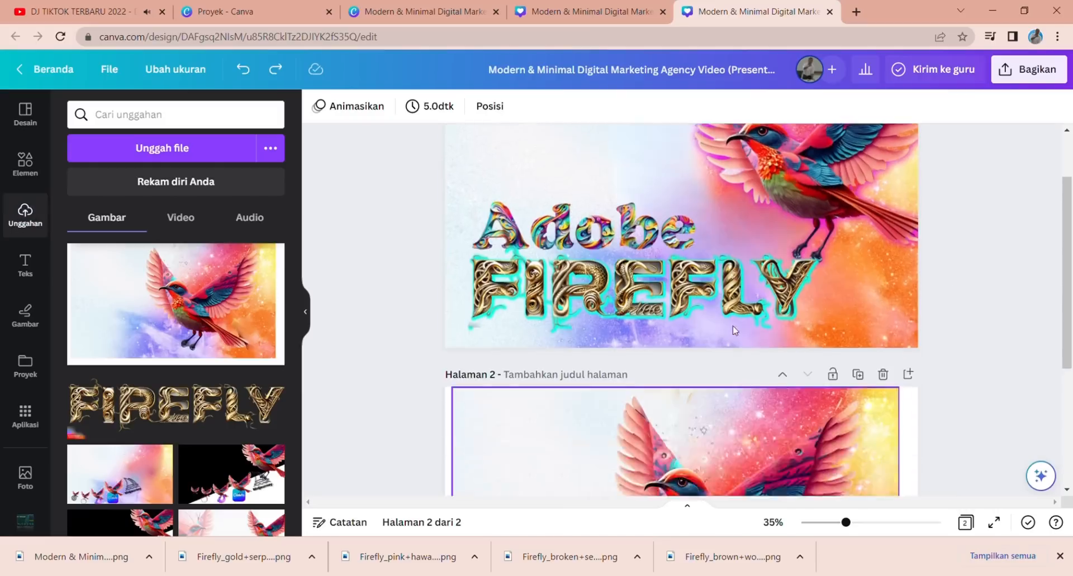
Step: Place the uploaded bird picture on page 2 in place of the old image and remove its background
click(178, 307)
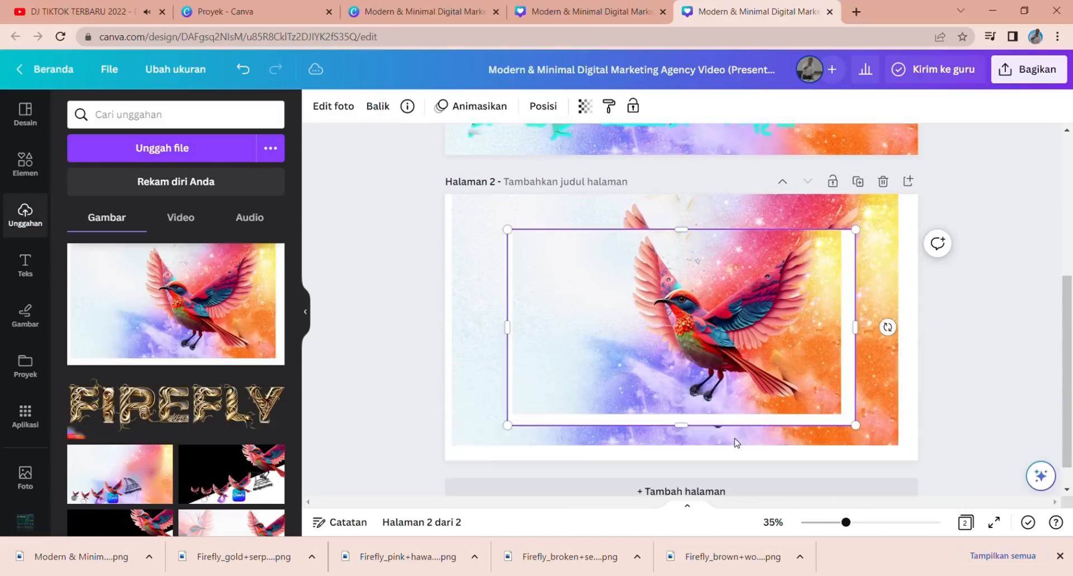
click(1040, 476)
key(Down)
key(Return)
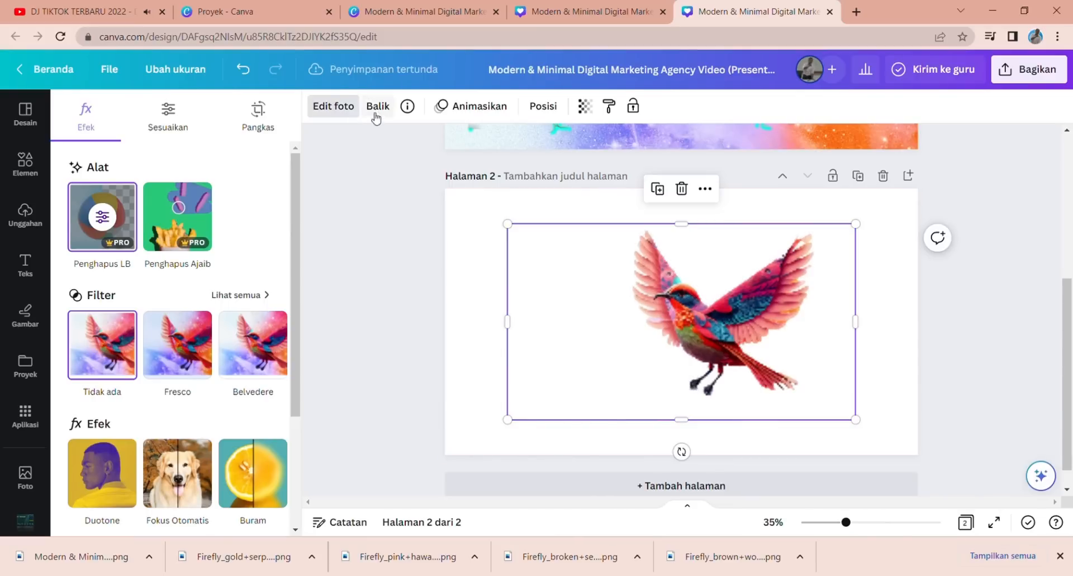
Step: Crop the empty left, right and bottom areas of the cut-out image close around the bird
drag(508, 323, 629, 322)
drag(867, 334, 829, 331)
drag(731, 424, 730, 405)
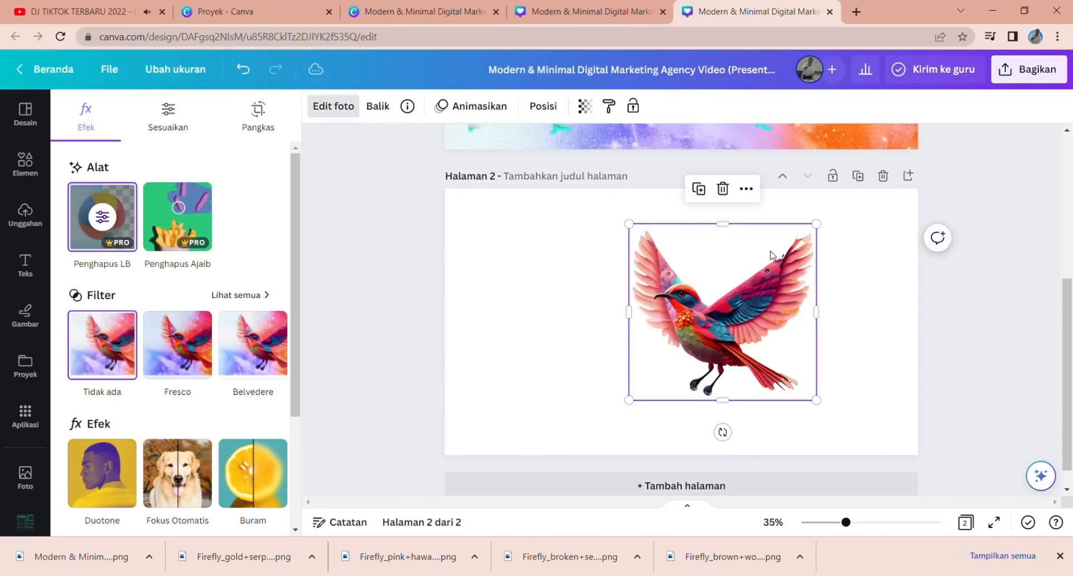
click(967, 309)
Step: Move the cropped bird from page 2 to page 1, above the Adobe Firefly lettering
scroll(949, 348, up, 2)
drag(782, 458, 846, 153)
scroll(886, 265, up, 4)
drag(825, 348, 727, 288)
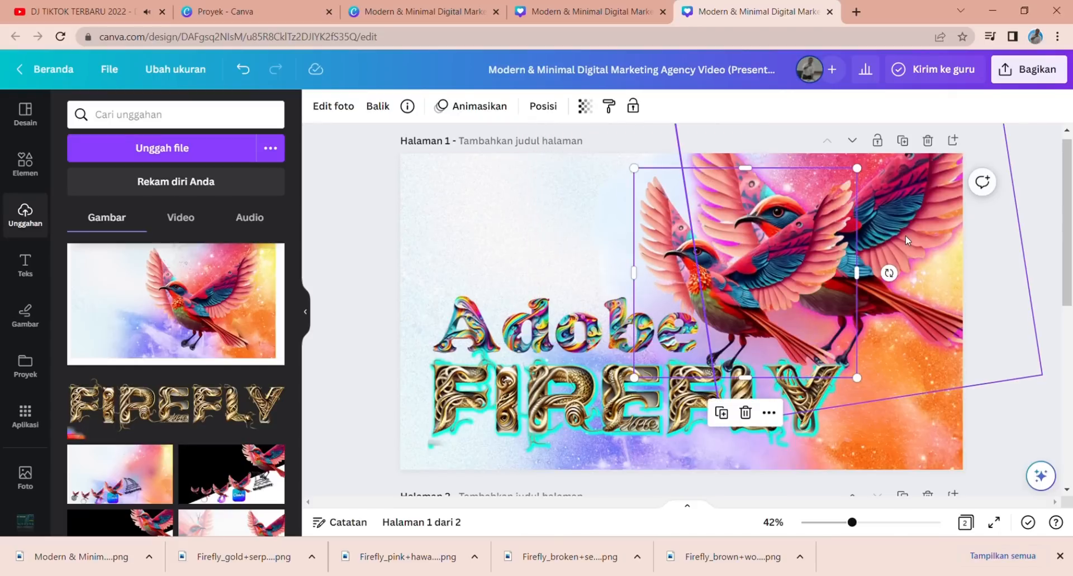
Step: Move the old tilted bird with the pink glow off page 1 and down to page 2
drag(905, 237, 902, 386)
scroll(895, 330, down, 2)
drag(888, 279, 630, 478)
scroll(642, 346, down, 2)
scroll(883, 383, up, 4)
Step: Enlarge the new bird and position it in the upper-right corner of page 1, with its feet over the FIREFLY lettering
drag(759, 306, 862, 303)
drag(736, 165, 680, 125)
drag(841, 264, 830, 270)
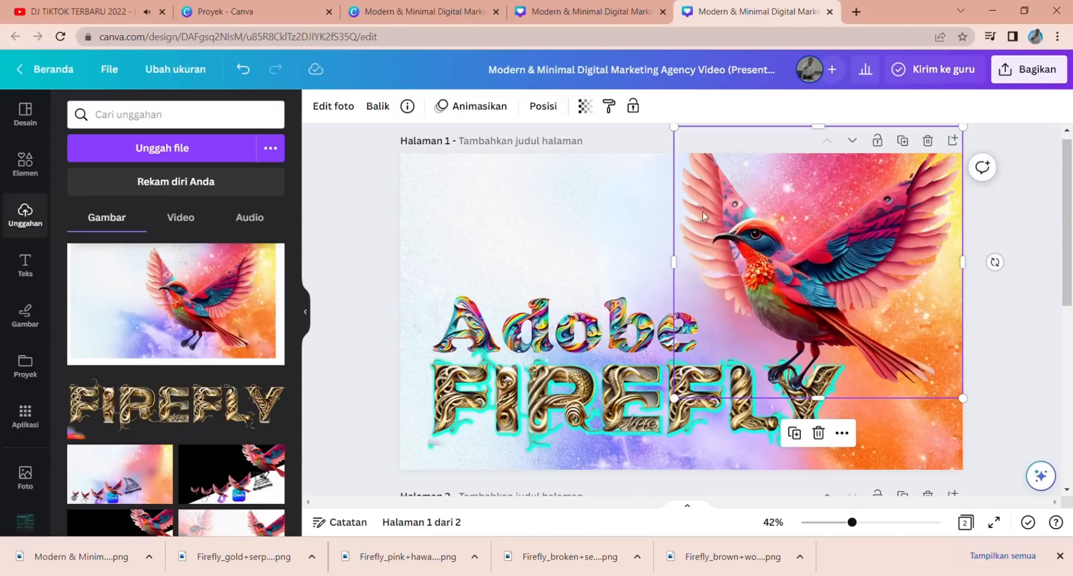
Step: Apply a Glow shadow effect to the bird on page 1
click(1040, 475)
click(888, 273)
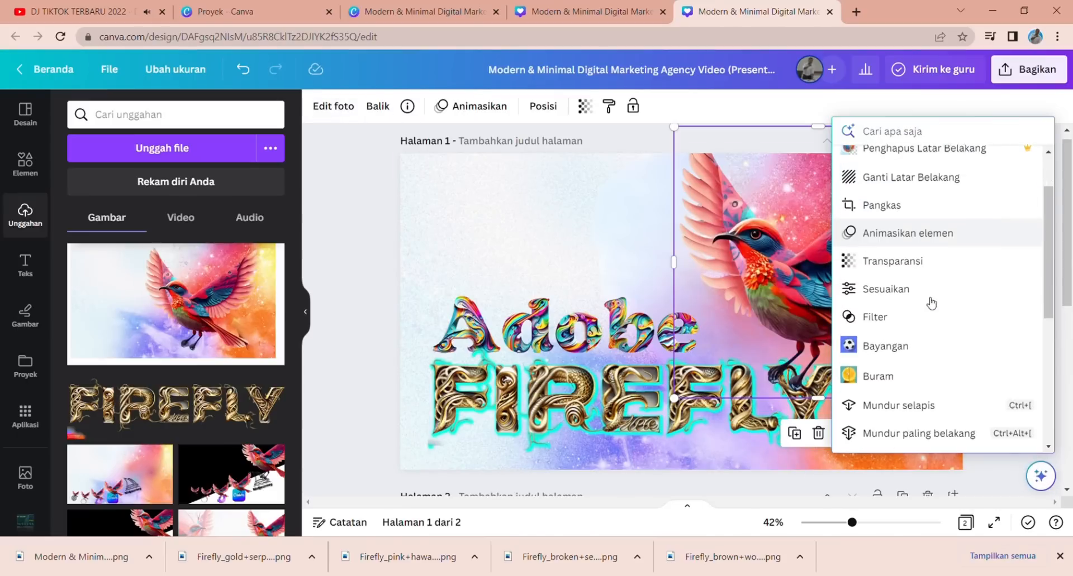
click(908, 346)
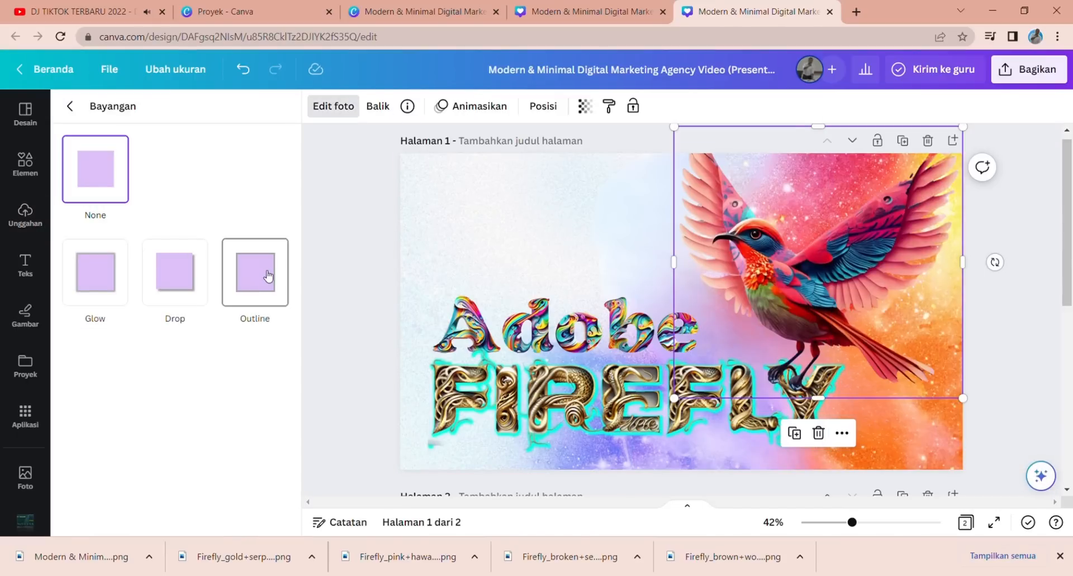
click(96, 281)
scroll(134, 335, down, 1)
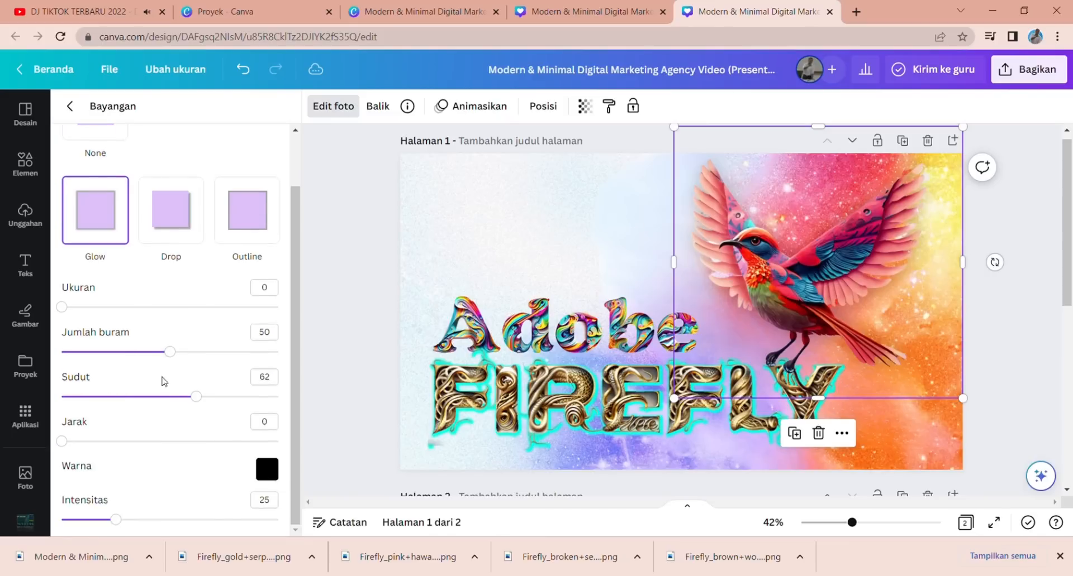
Step: Colour the bird's glow bright pink and set its size to 8
click(266, 472)
drag(278, 396, 450, 343)
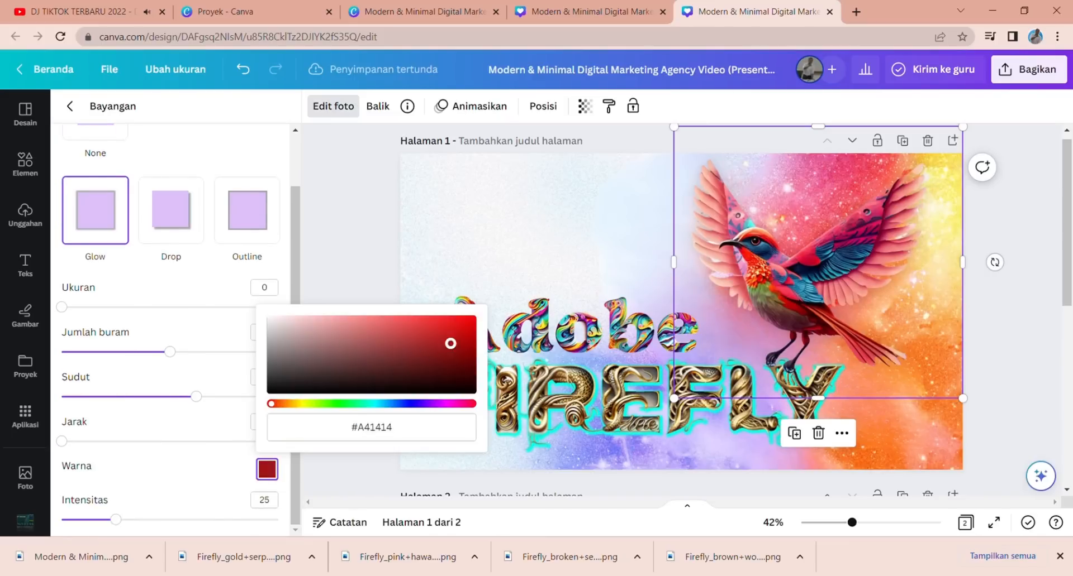
drag(276, 411, 450, 406)
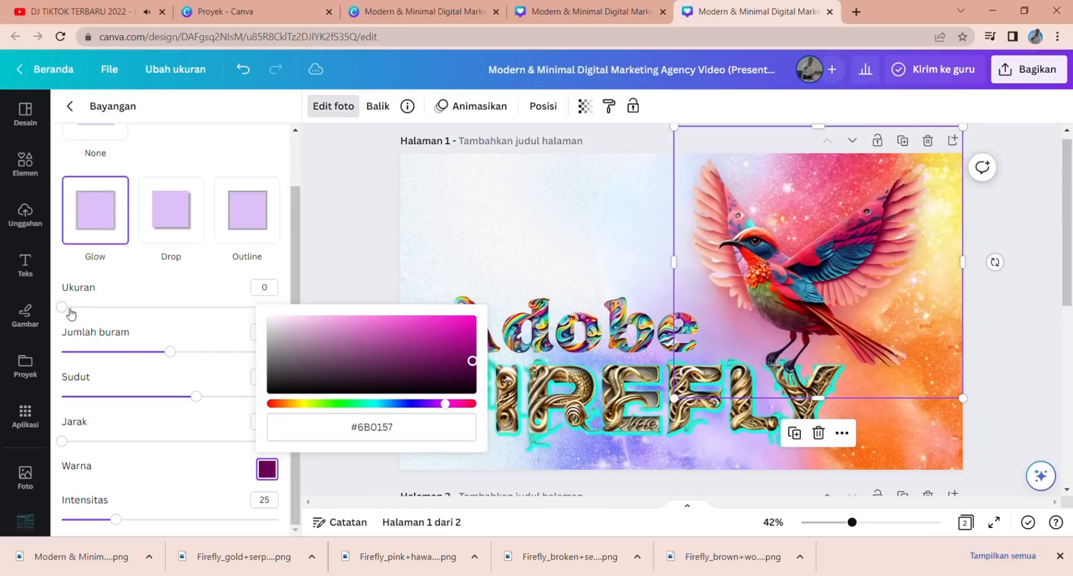
drag(70, 313, 74, 311)
click(271, 471)
click(450, 409)
Step: Set the bird's glow distance to 6 and blur to 8, and recolour the glow cyan #10F1FF
click(73, 441)
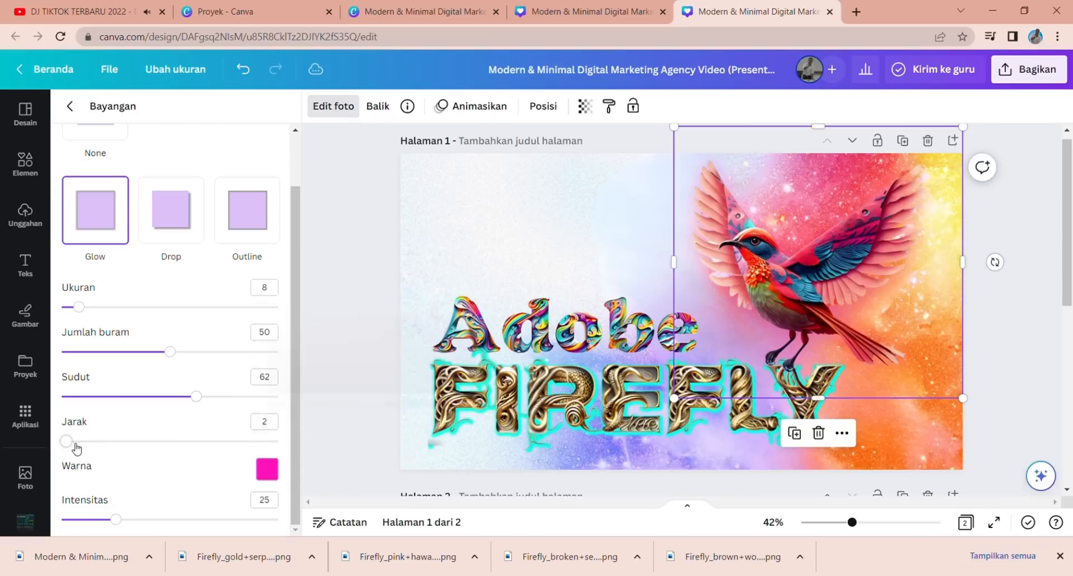
drag(169, 352, 81, 353)
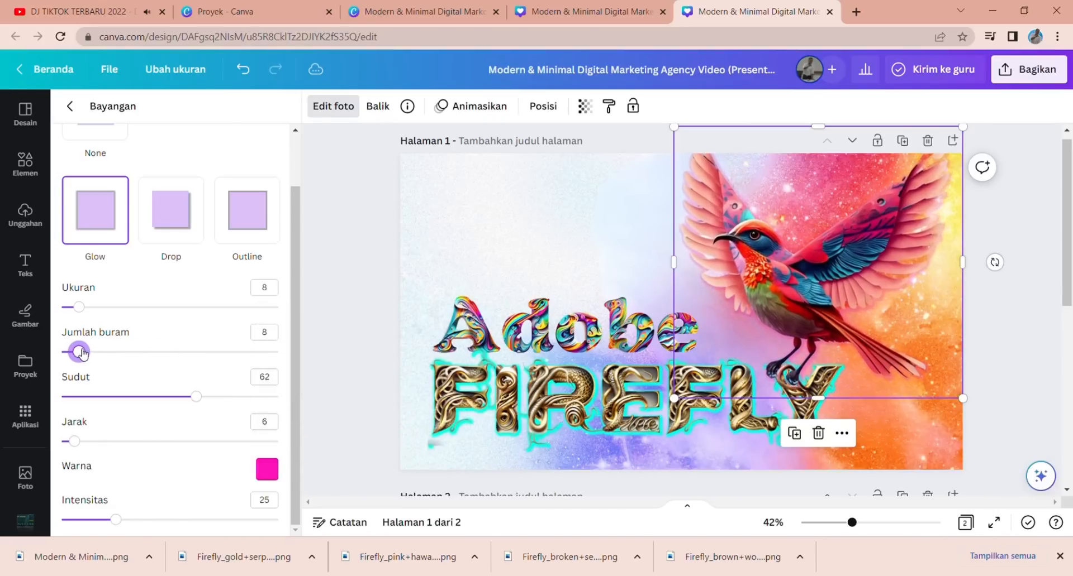
click(267, 472)
drag(408, 411, 376, 412)
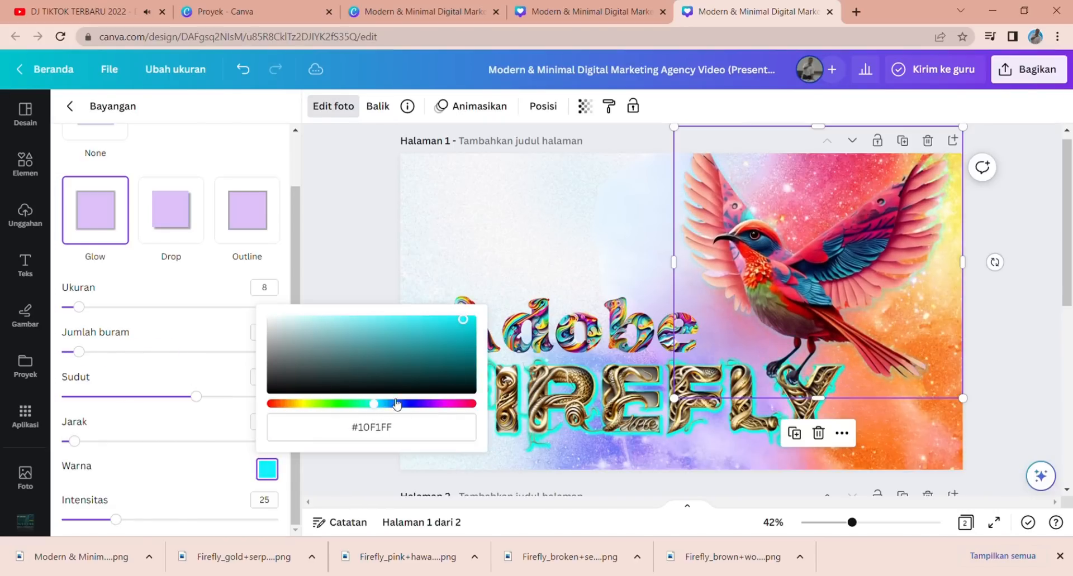
Step: Set the bird's glow size to 11 and intensity to 71, fine-tuning its blur and distance
mouse_move(85, 308)
mouse_down()
mouse_move(109, 313)
mouse_move(88, 315)
mouse_up()
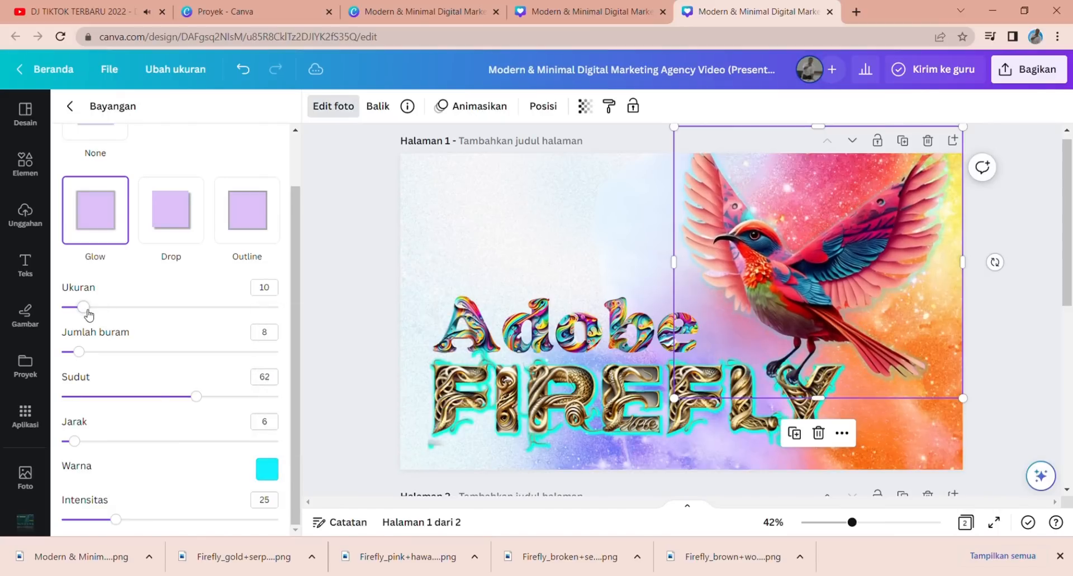
drag(115, 520, 277, 520)
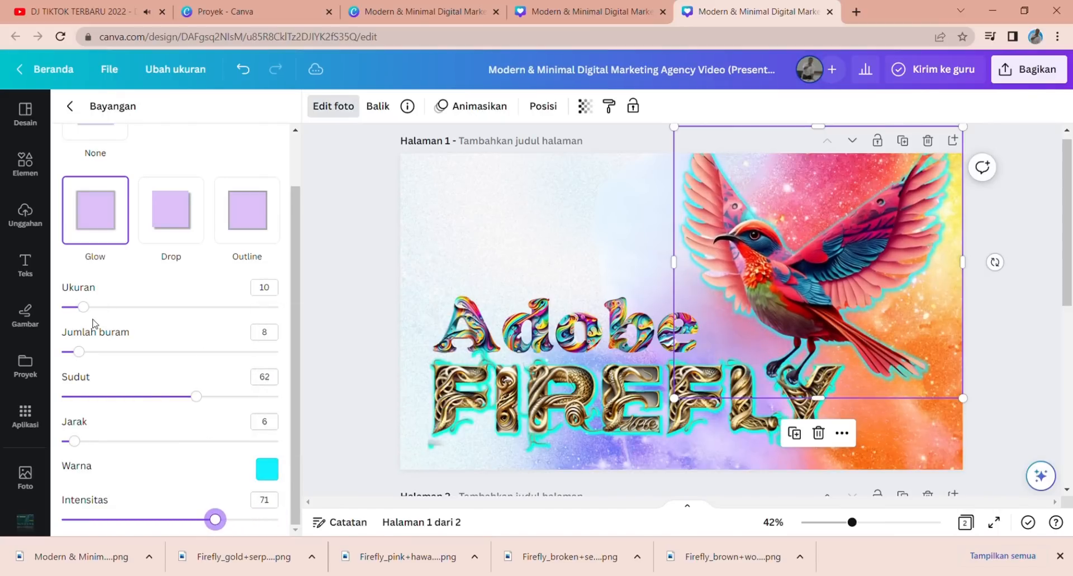
mouse_move(91, 314)
mouse_down()
mouse_move(110, 313)
mouse_move(87, 315)
mouse_up()
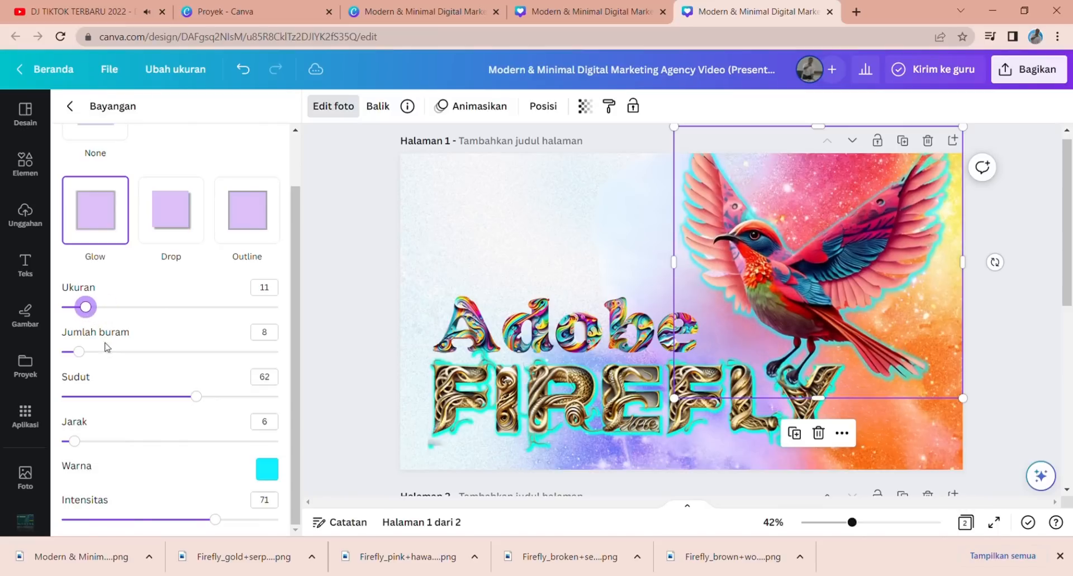
mouse_move(80, 353)
mouse_down()
mouse_move(102, 351)
mouse_move(83, 351)
mouse_up()
drag(88, 444, 44, 447)
click(367, 224)
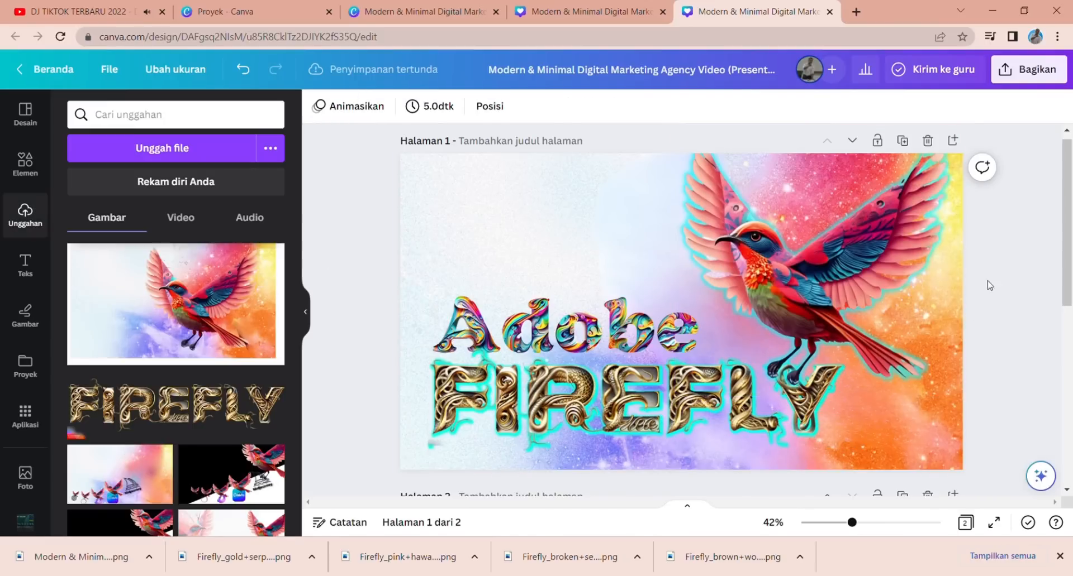
Step: Move the FIREFLY and Adobe lettering to the left edge of page 1, with Adobe directly above FIREFLY, and nudge the bird right
click(585, 334)
drag(585, 334, 585, 309)
drag(643, 426, 617, 394)
mouse_move(832, 278)
mouse_down()
mouse_move(852, 265)
mouse_move(840, 286)
mouse_move(851, 284)
mouse_move(840, 285)
mouse_up()
drag(557, 373, 554, 415)
drag(538, 317, 507, 350)
Step: Apply a Glow shadow effect to the Adobe lettering
click(1040, 476)
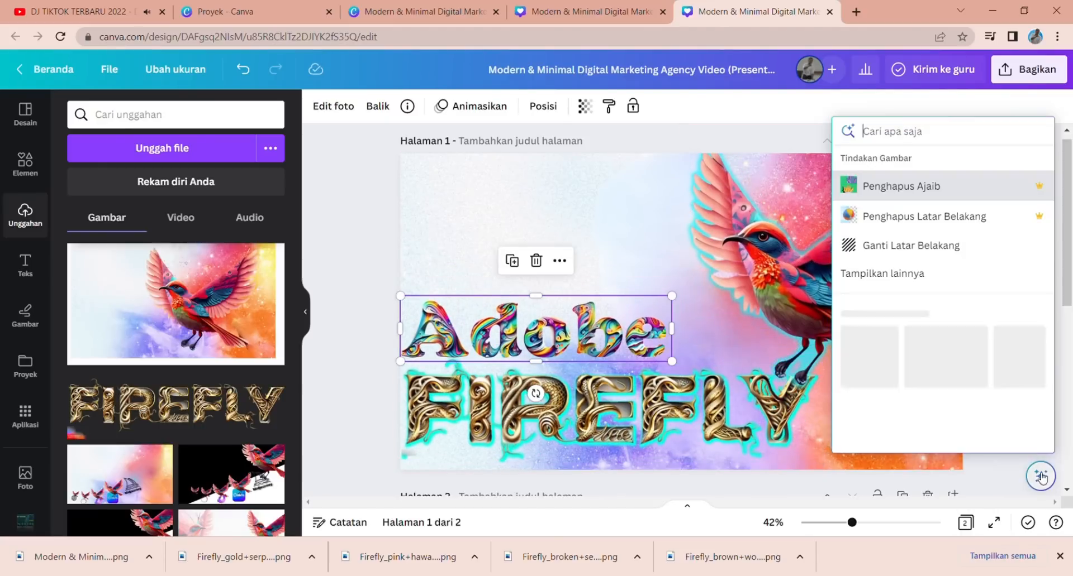
click(885, 280)
scroll(943, 387, down, 3)
click(887, 206)
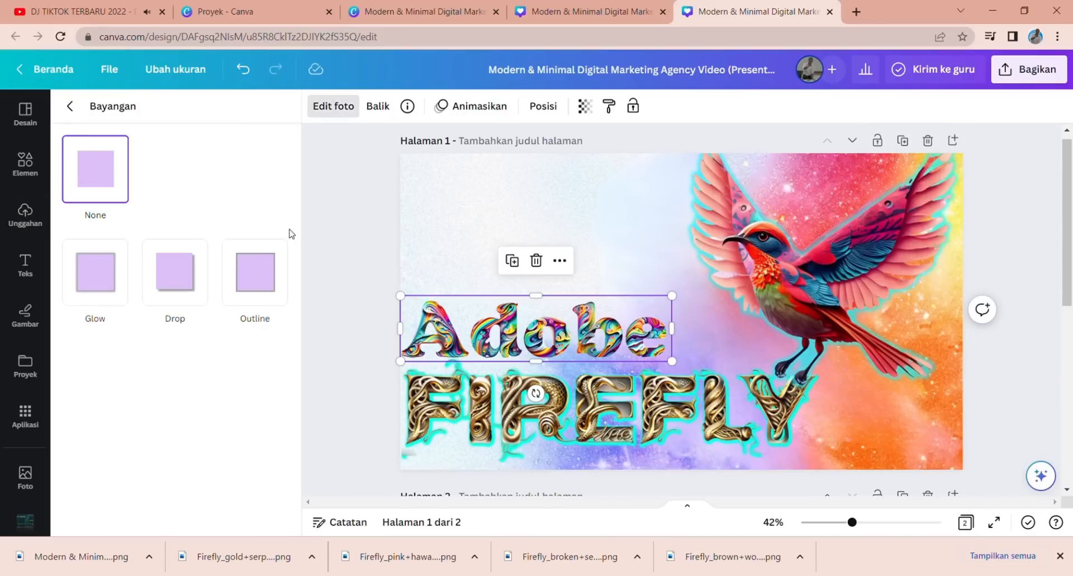
click(96, 280)
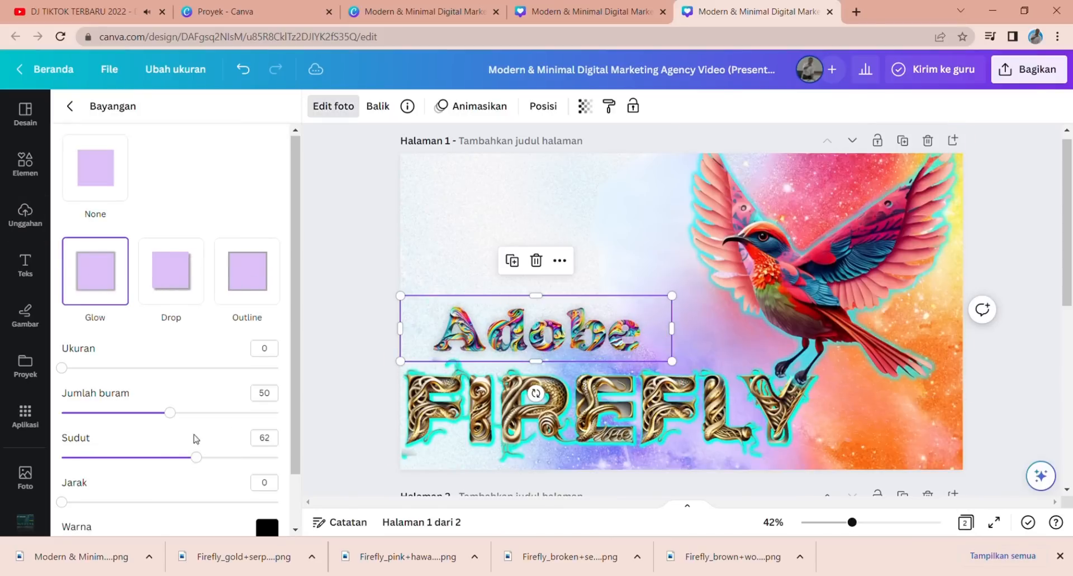
scroll(201, 433, down, 2)
Step: Set the Adobe lettering's glow size to 9, its intensity to 100 and its colour to dark yellow
drag(62, 307, 81, 307)
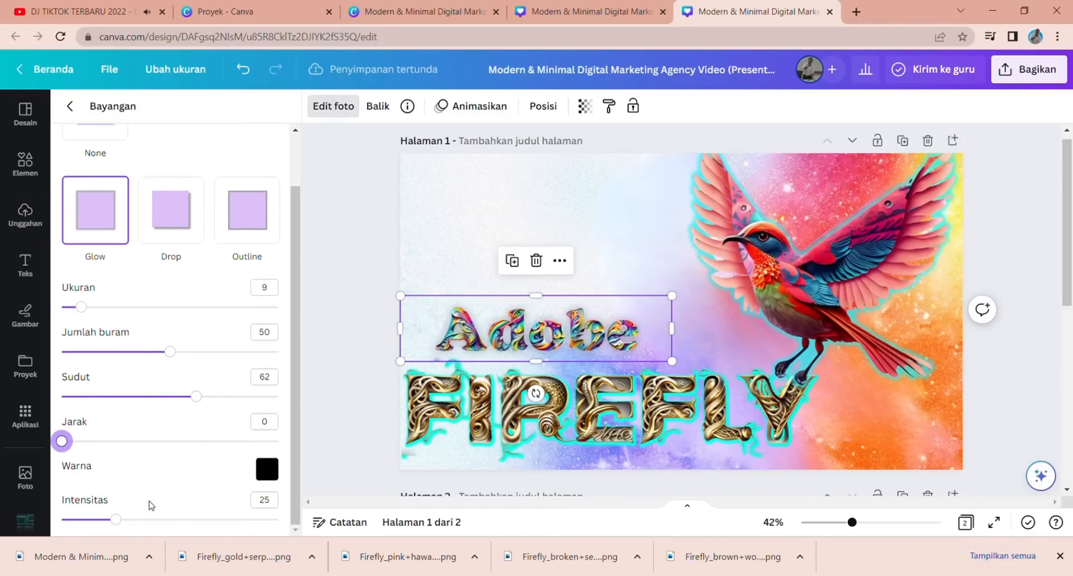
drag(116, 519, 277, 520)
click(277, 475)
drag(279, 395, 472, 324)
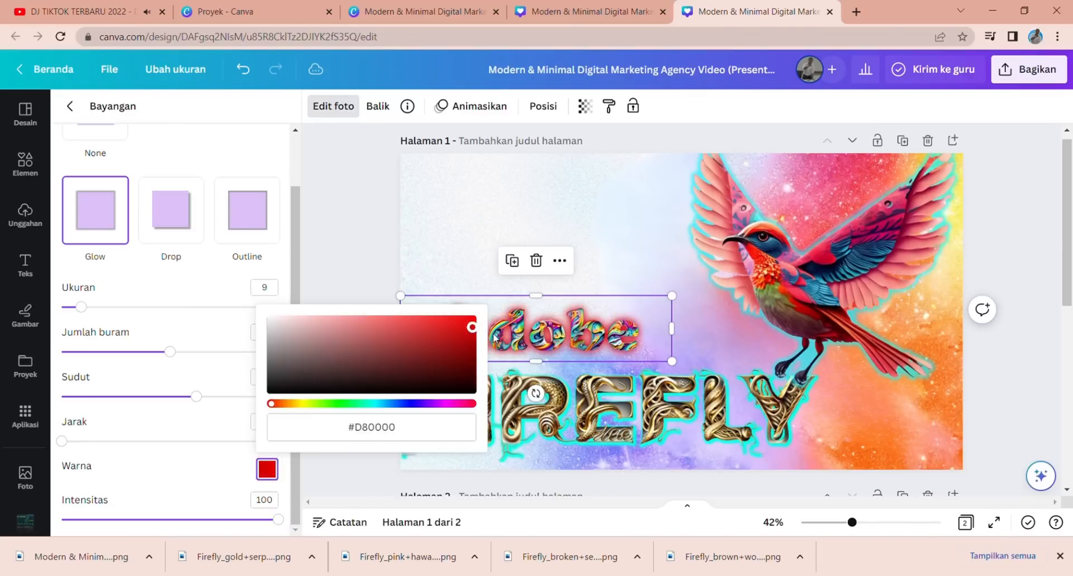
mouse_move(300, 404)
mouse_down()
mouse_move(466, 410)
mouse_move(291, 410)
mouse_move(302, 409)
mouse_up()
Step: Set the Adobe lettering's glow distance to 13, size to 0, blur to 6 and angle to 78
click(73, 445)
drag(73, 445, 96, 446)
drag(87, 311, 62, 307)
drag(170, 352, 78, 355)
drag(210, 401, 236, 402)
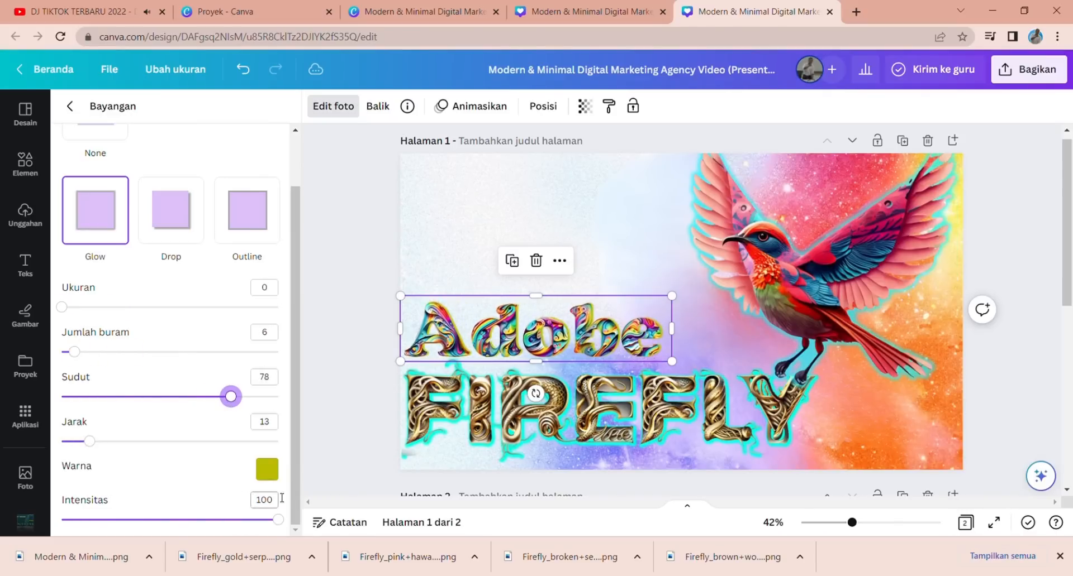
Step: Make the Adobe lettering's glow black with distance 16, blur 9, size 8 and intensity 88
click(267, 469)
drag(458, 335, 176, 438)
mouse_move(92, 445)
mouse_down()
mouse_move(111, 447)
mouse_move(101, 449)
mouse_up()
drag(74, 353, 80, 352)
drag(62, 307, 83, 315)
drag(278, 524, 255, 523)
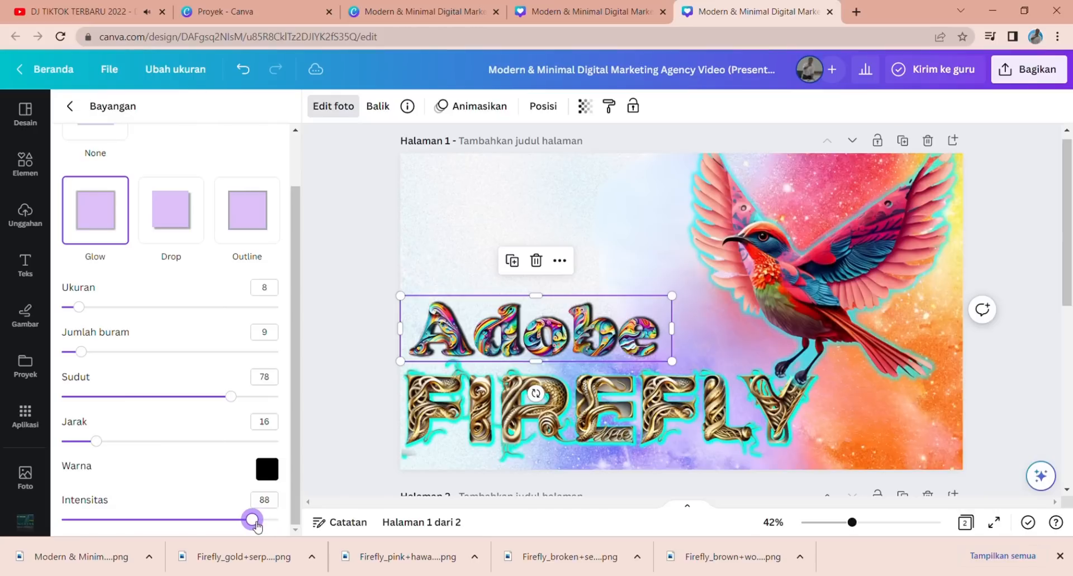
Step: Change the Adobe lettering's glow colour to pure red #FF0000
click(277, 472)
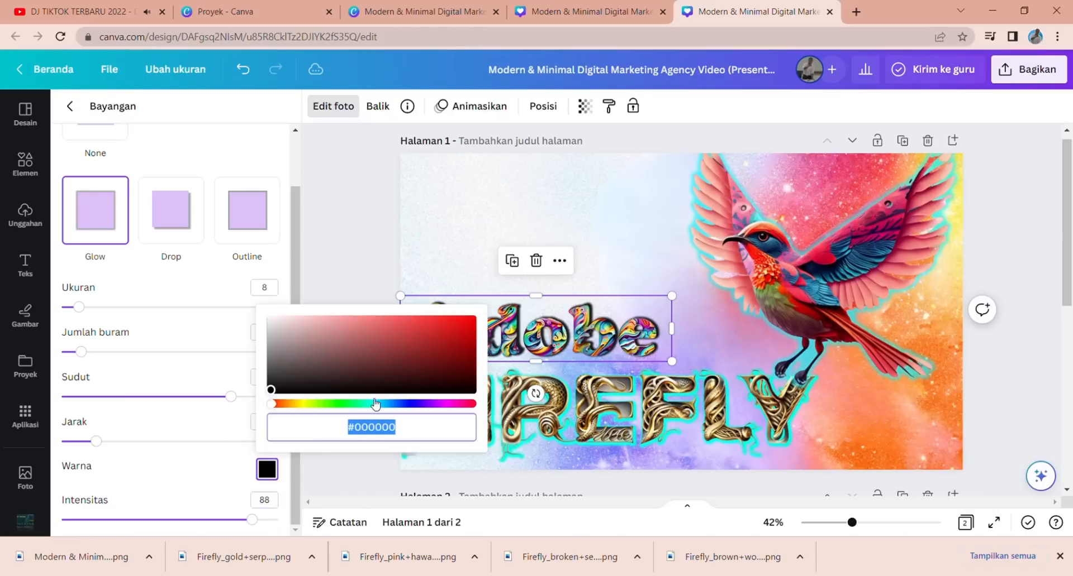
drag(273, 390, 537, 301)
drag(279, 409, 473, 405)
click(358, 236)
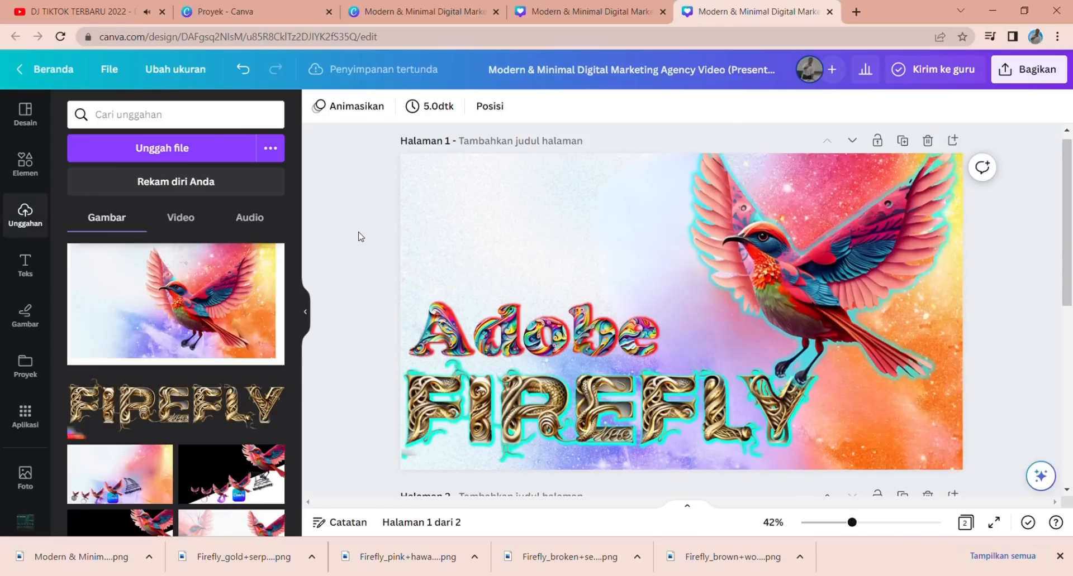
Step: Enlarge the Adobe lettering above FIREFLY and set its glow angle to 65
click(614, 330)
drag(668, 297, 611, 322)
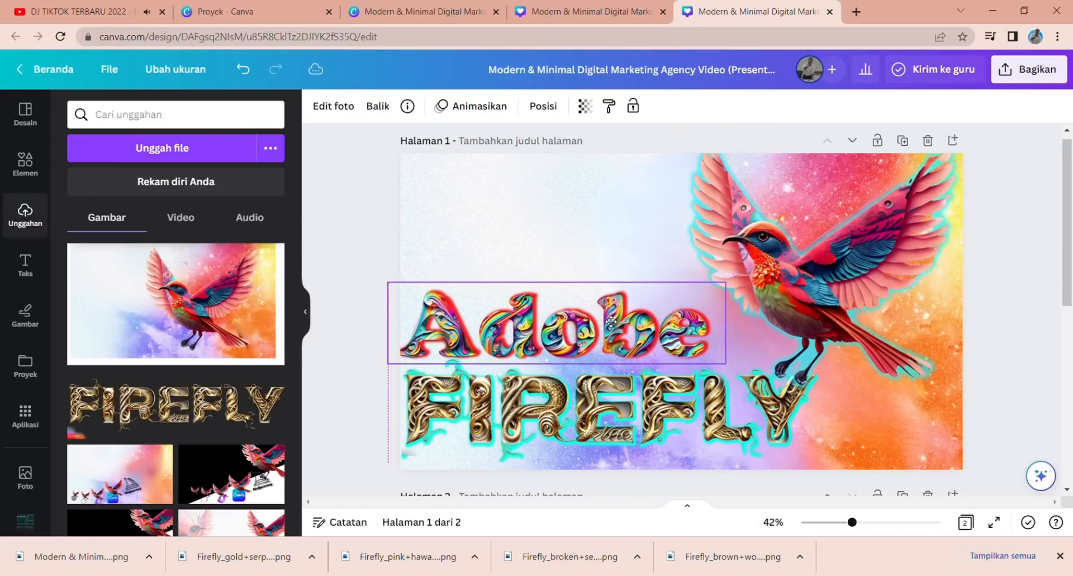
click(1040, 476)
click(888, 235)
click(879, 414)
drag(233, 468, 206, 467)
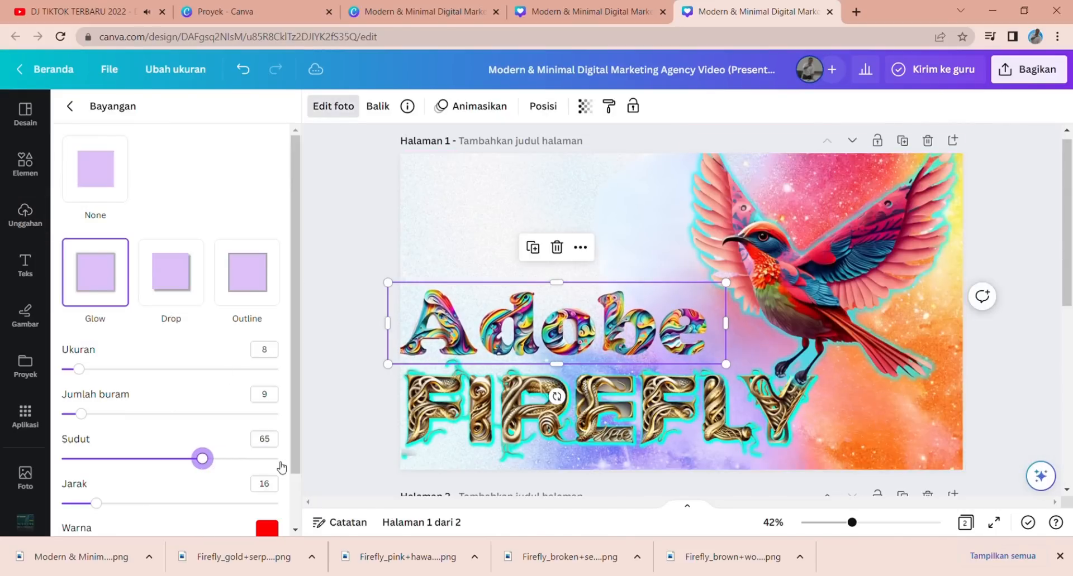
Step: Change the Adobe lettering's glow to white #FFFFFF with intensity 100
click(277, 534)
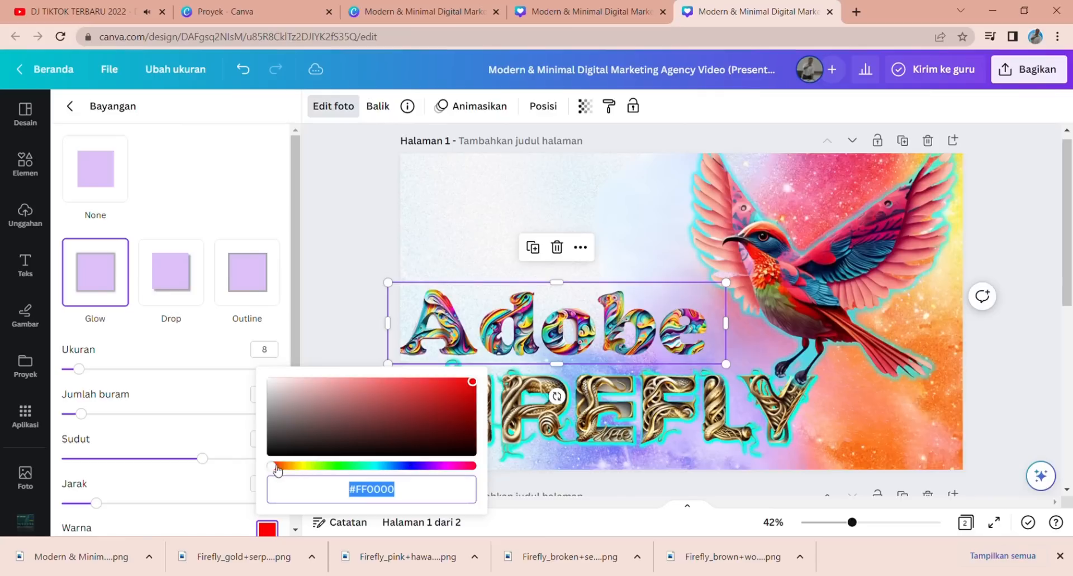
drag(478, 386, 210, 373)
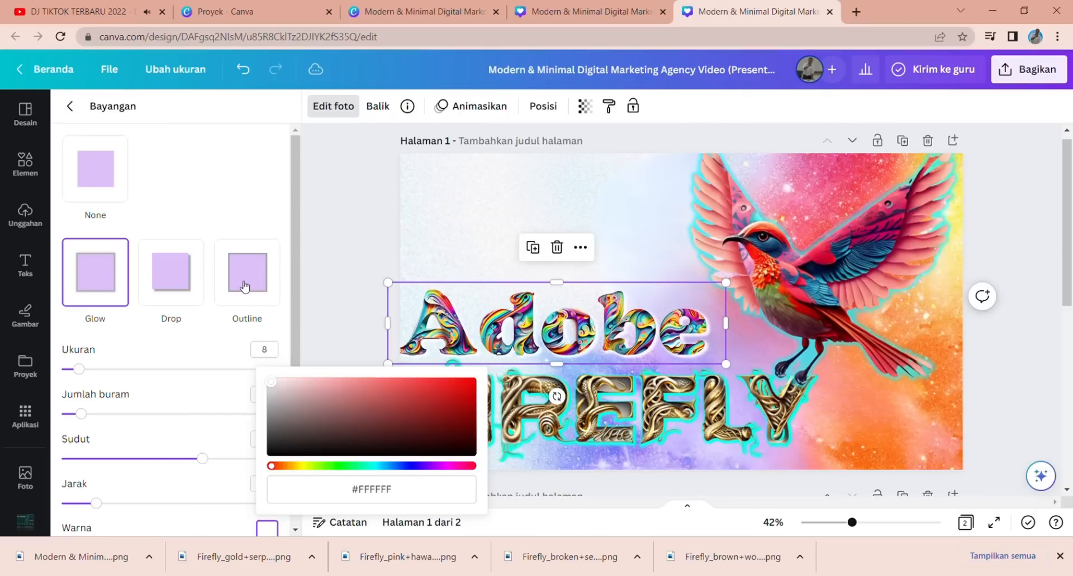
scroll(186, 452, down, 1)
click(274, 521)
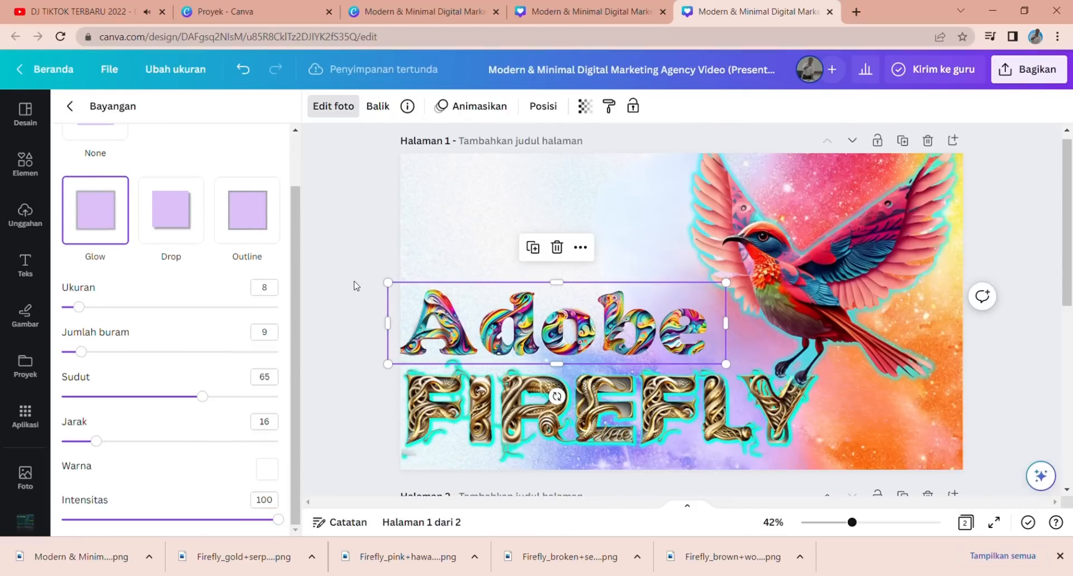
click(353, 284)
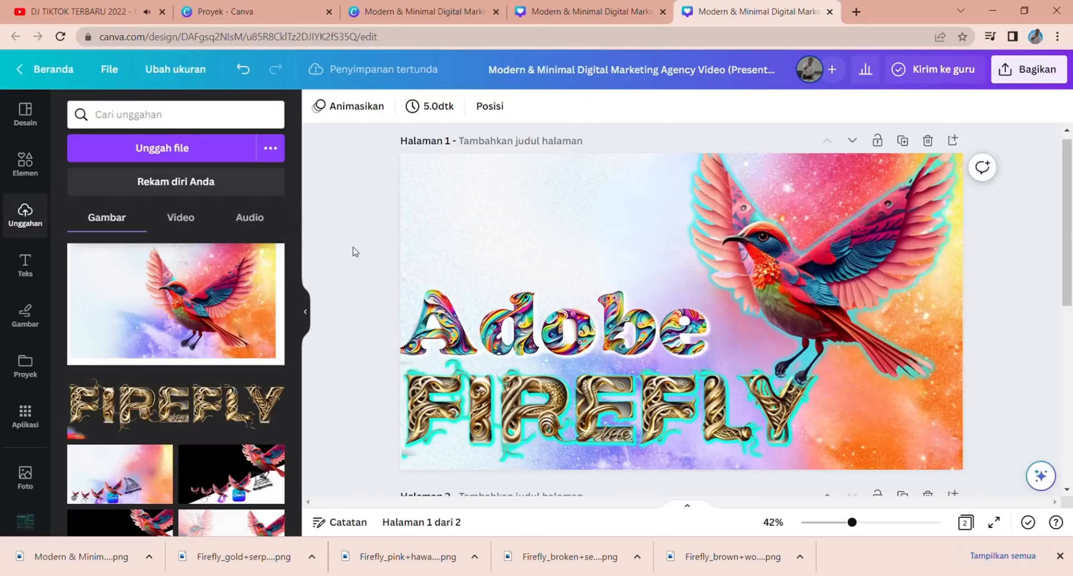
Step: Shrink the bird and move both lettering images upward on page 1, making the Adobe lettering slightly smaller
click(813, 326)
drag(681, 399, 705, 376)
drag(616, 329, 622, 255)
drag(409, 299, 435, 286)
drag(542, 442, 542, 358)
Step: Shrink the bird further and place it in the upper-right corner of page 1, its feet touching the Y of FIREFLY
click(721, 352)
drag(706, 370, 727, 357)
drag(841, 294, 827, 286)
drag(957, 351, 932, 329)
drag(843, 246, 856, 250)
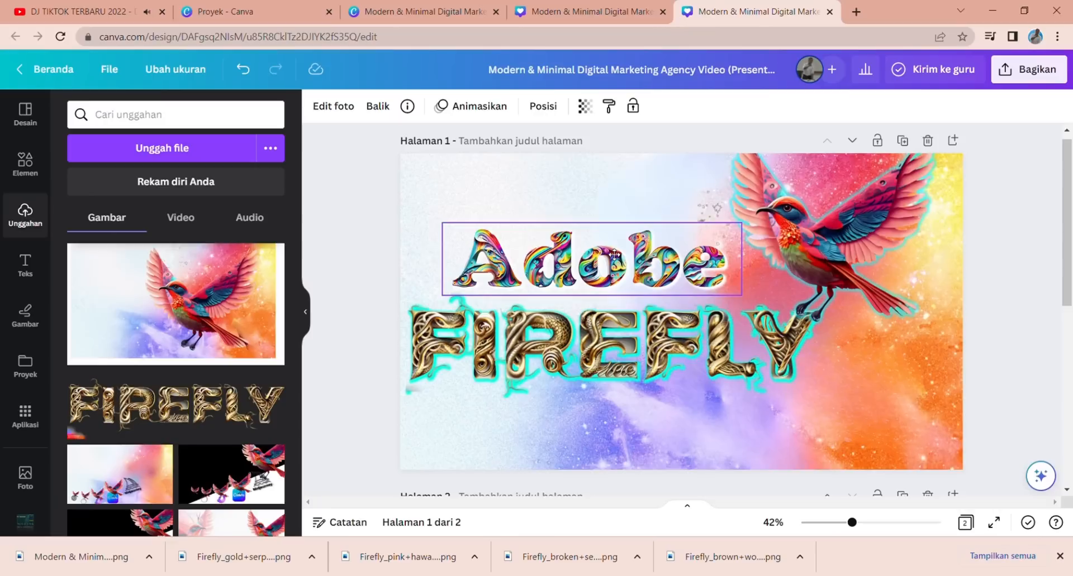
Step: Enlarge the Adobe lettering slightly and position it centred close above the FIREFLY lettering
click(612, 254)
click(369, 211)
click(608, 264)
drag(443, 224, 432, 221)
drag(515, 257, 525, 264)
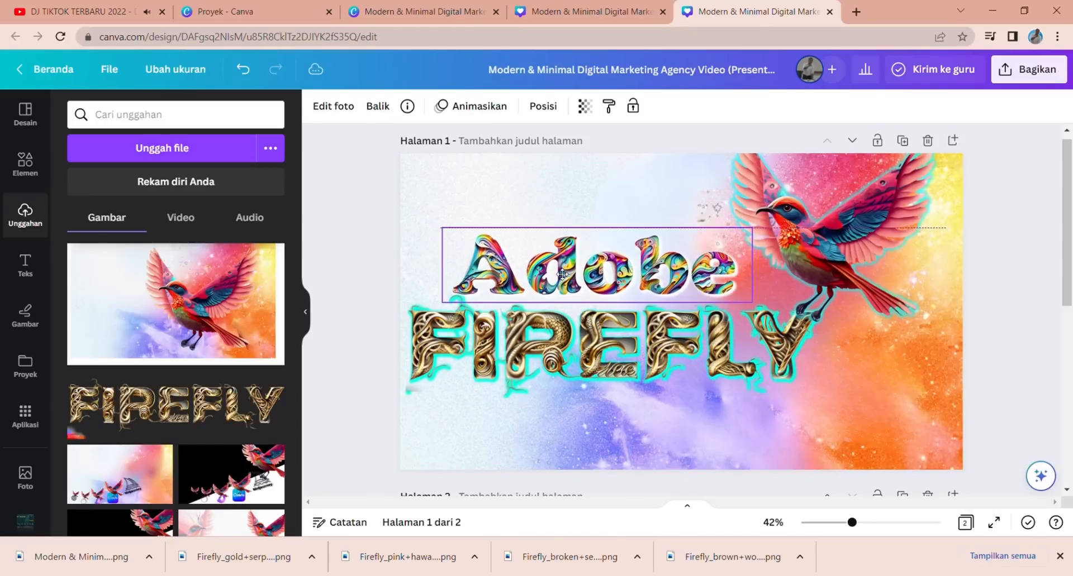
click(764, 461)
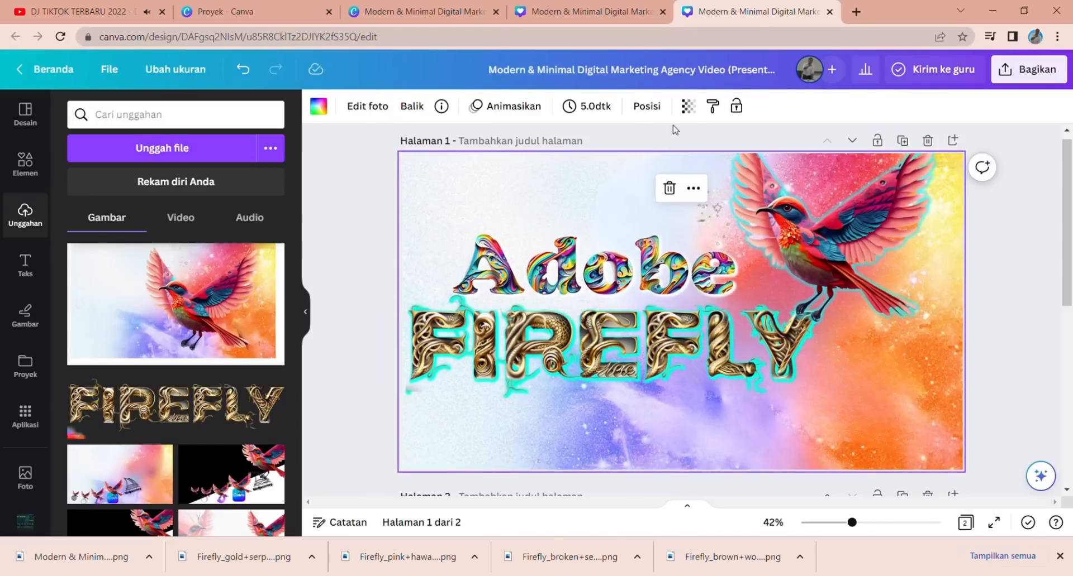
click(688, 106)
mouse_move(687, 163)
mouse_down()
mouse_move(642, 163)
mouse_move(707, 168)
mouse_up()
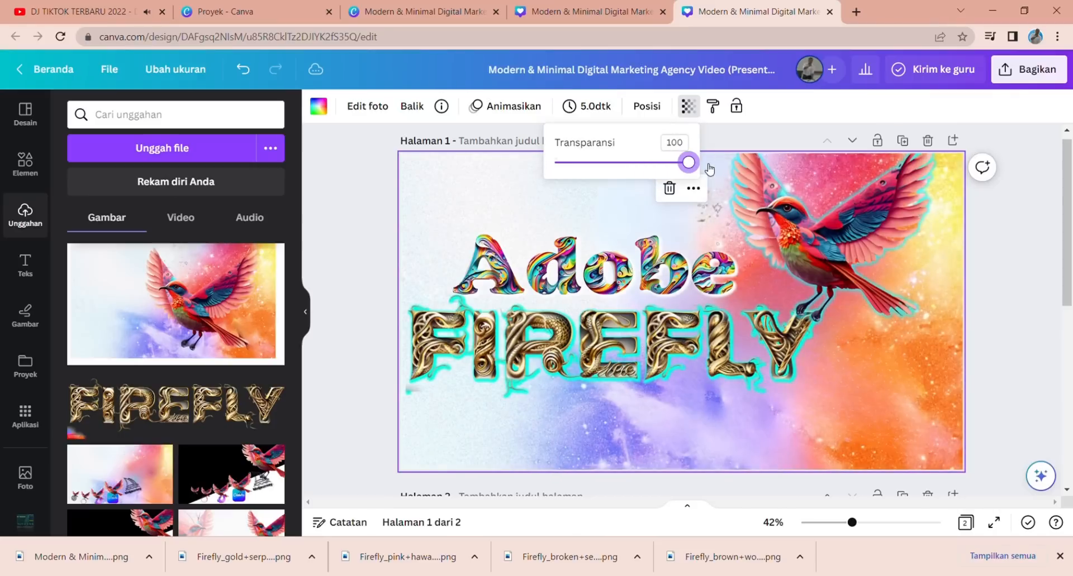
click(367, 208)
Step: Apply the warm Capri filter to the background image of page 1
right_click(456, 212)
click(367, 106)
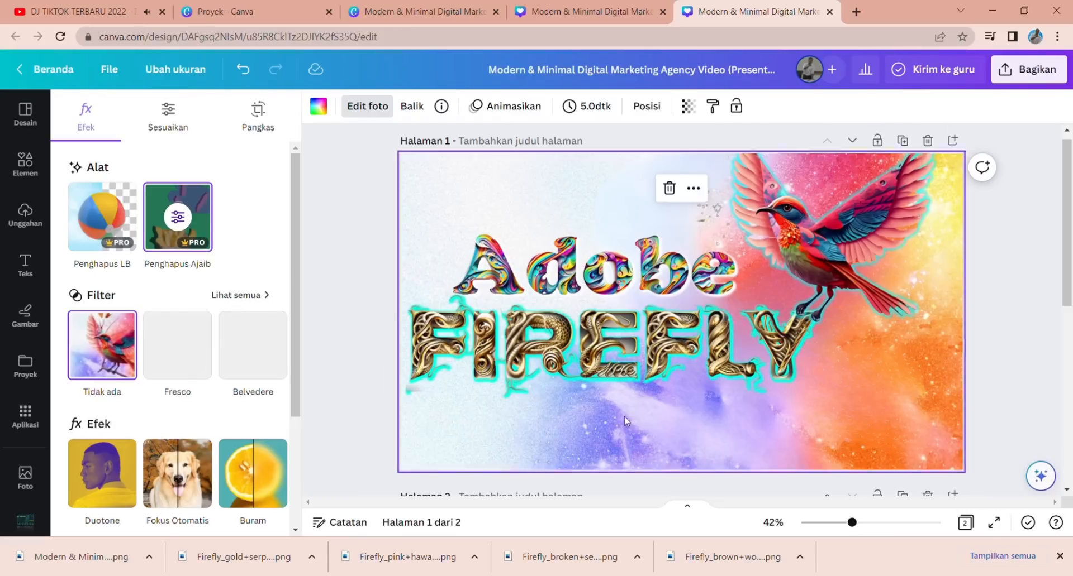
click(267, 341)
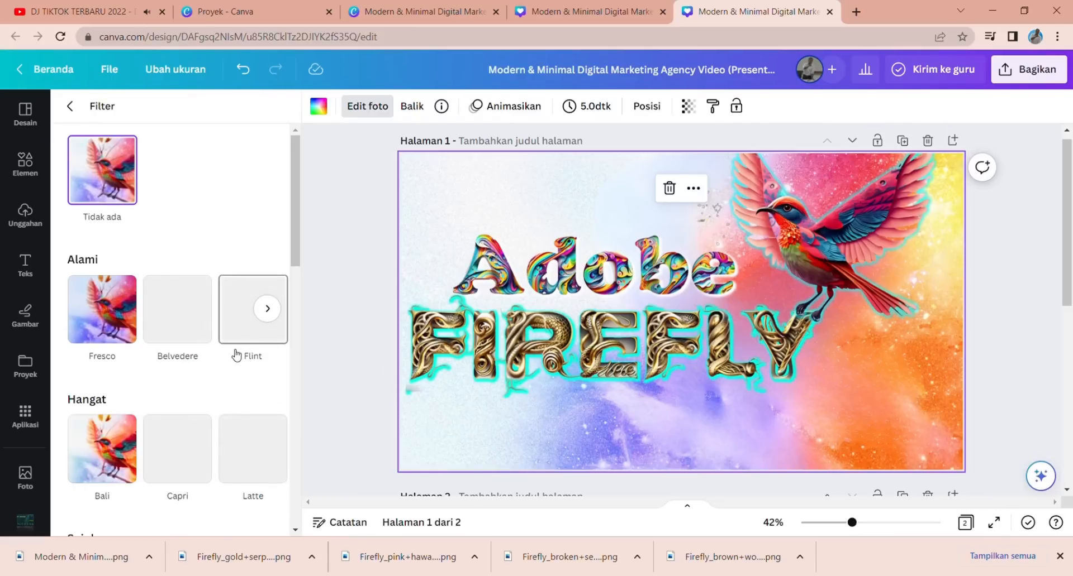
scroll(212, 390, down, 3)
scroll(181, 341, down, 2)
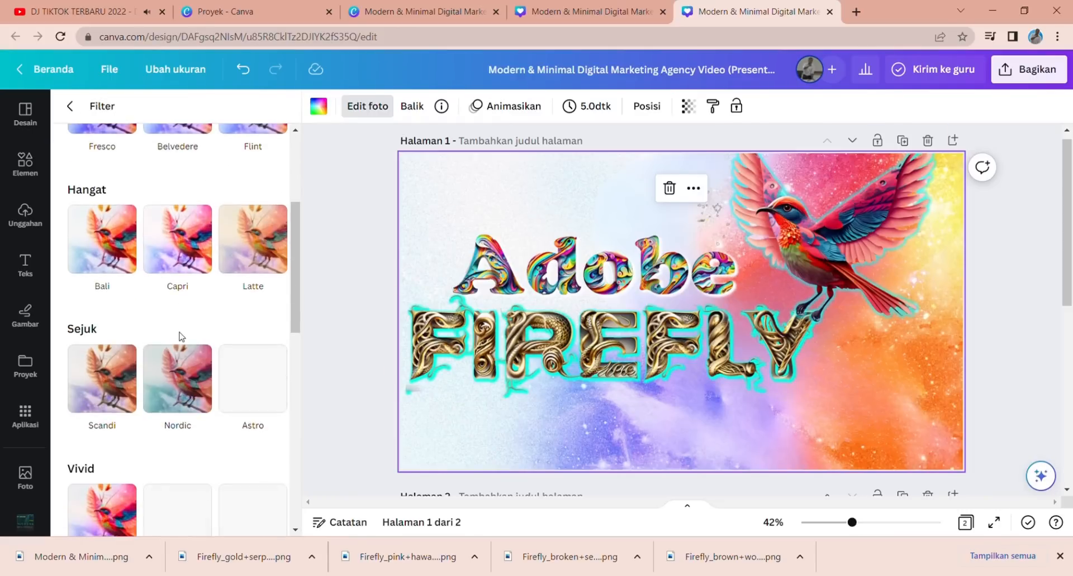
click(180, 251)
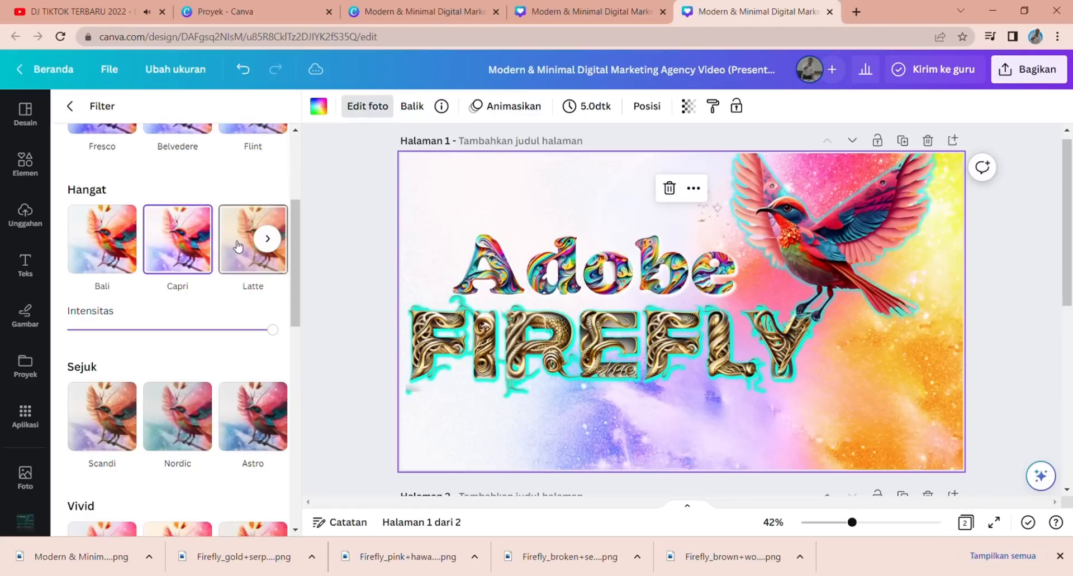
Step: Try the Belvedere, Fresco, Flint, Bali and Latte filters on the background image of page 1
scroll(186, 324, up, 3)
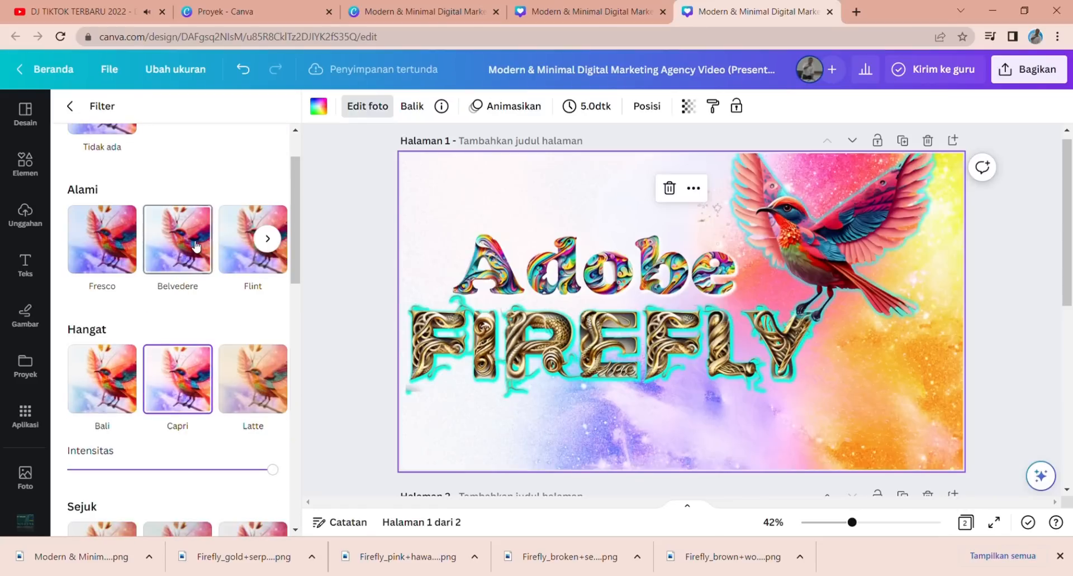
click(196, 246)
click(103, 239)
click(242, 239)
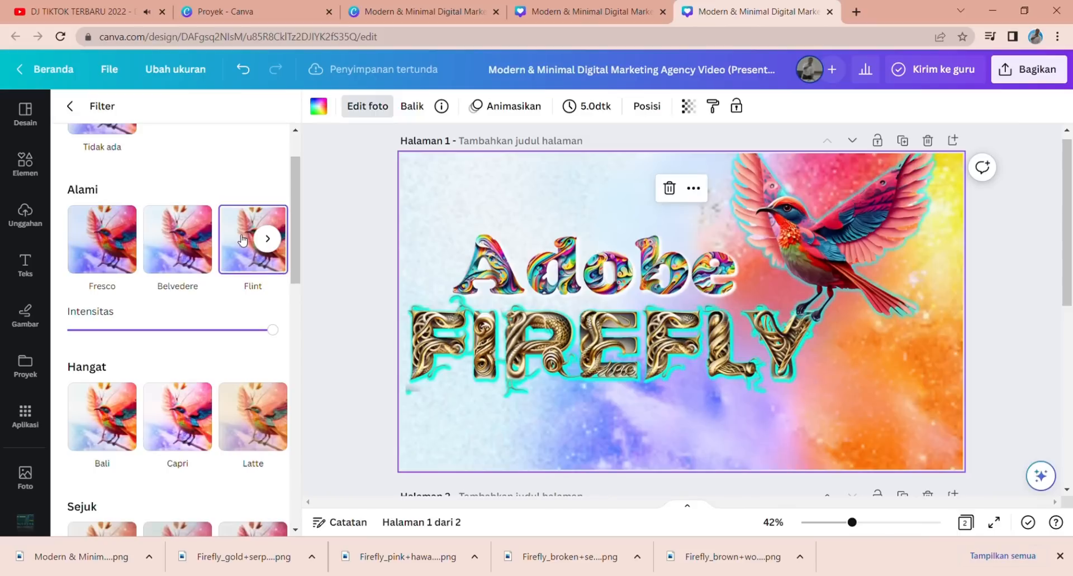
click(180, 246)
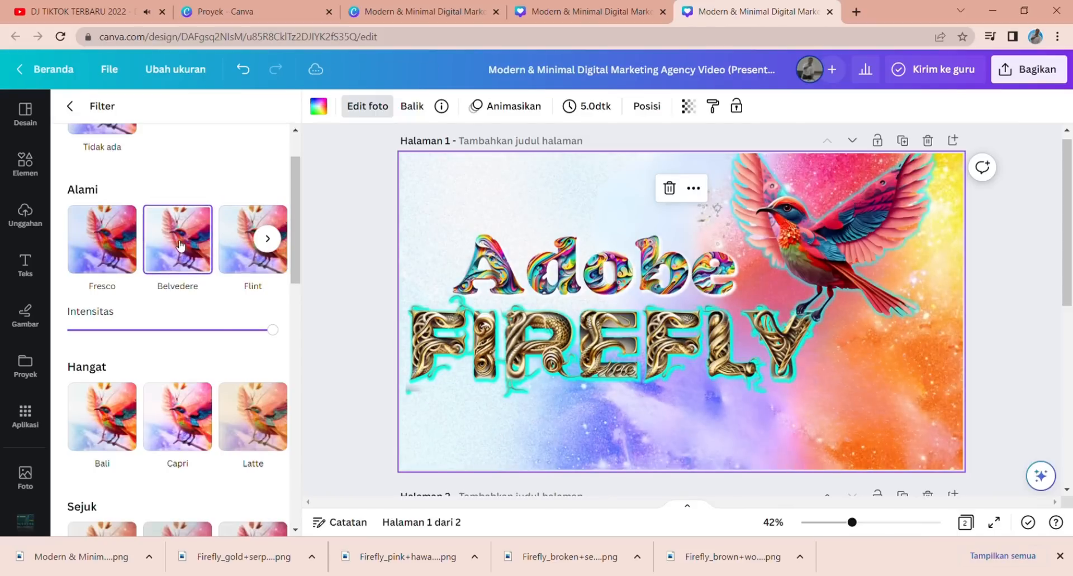
click(191, 384)
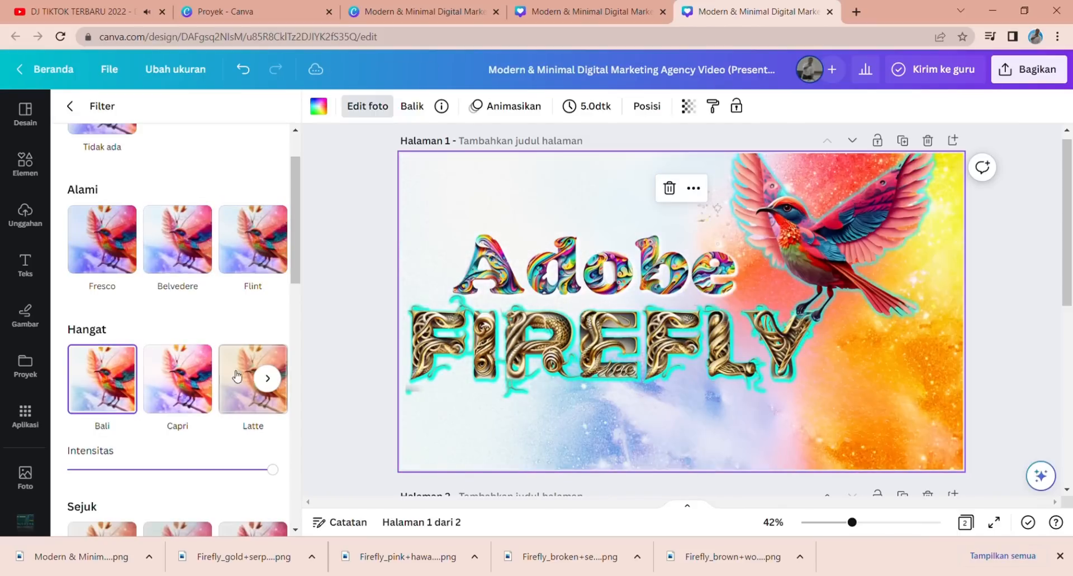
click(229, 377)
Step: Try the mono filter Klasik and the vintage filter Vinto on the background image
scroll(218, 375, down, 9)
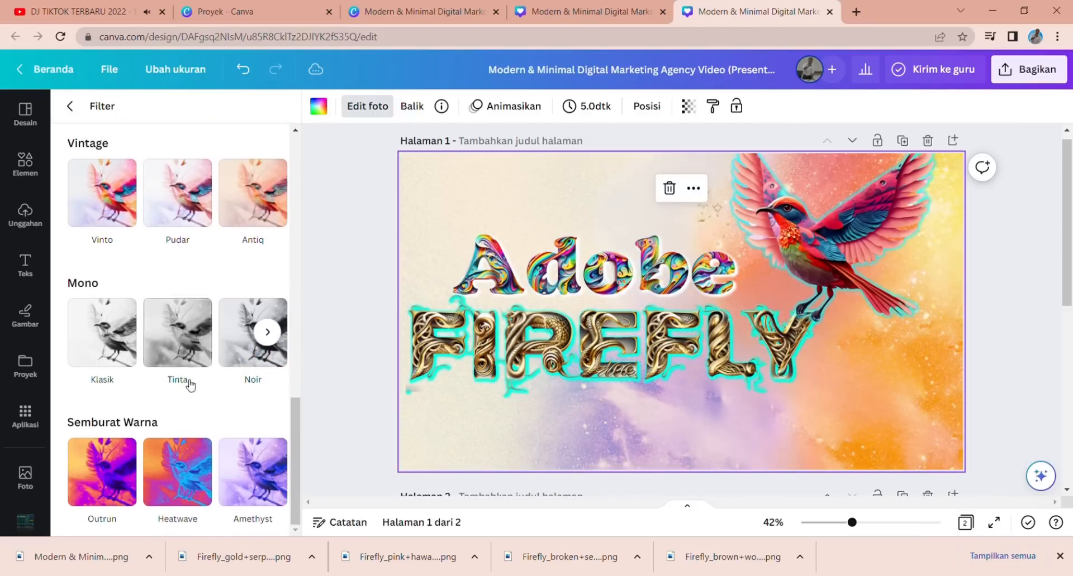
click(237, 339)
click(103, 334)
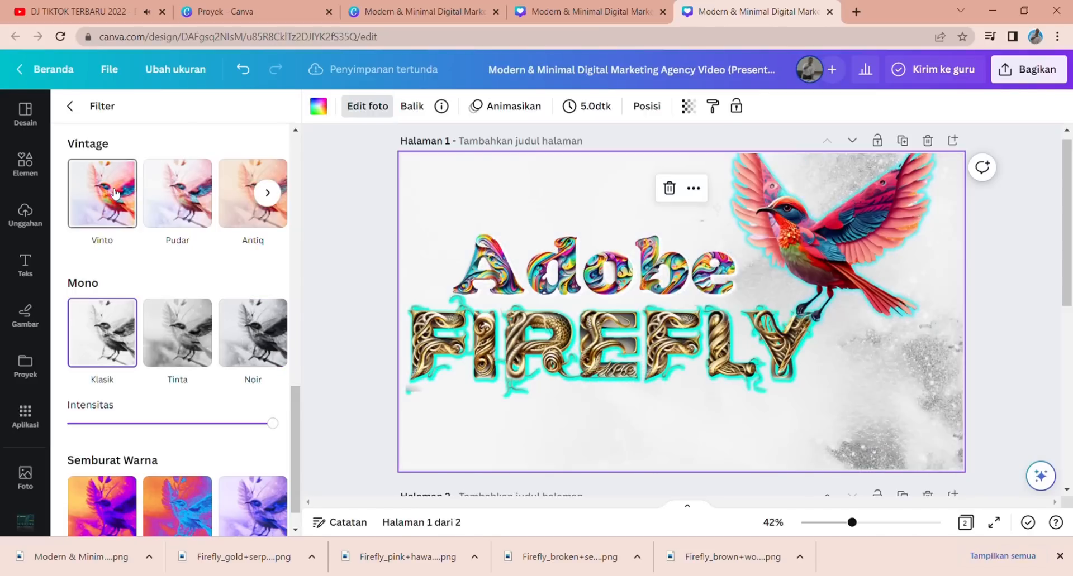
click(112, 196)
scroll(207, 341, up, 5)
scroll(213, 344, up, 5)
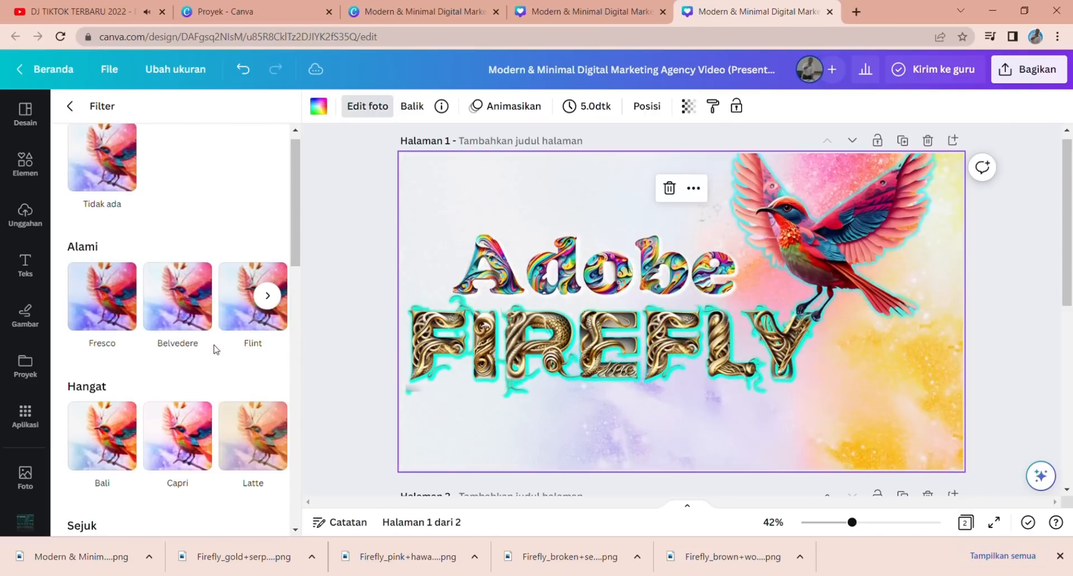
Step: Remove the filter from the background image so it uses no filter
click(190, 304)
click(111, 296)
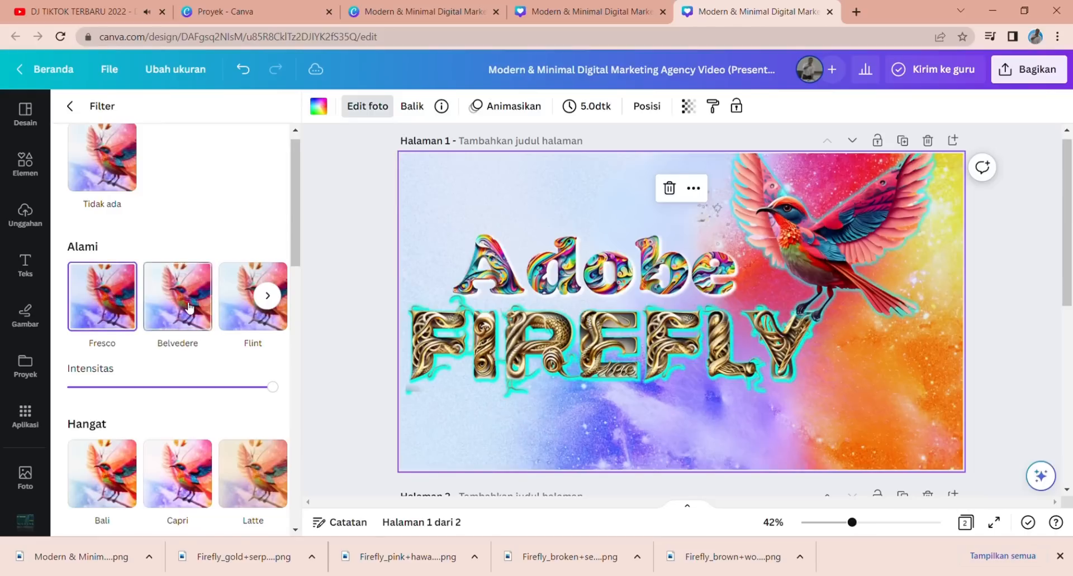
scroll(112, 251, up, 1)
click(102, 168)
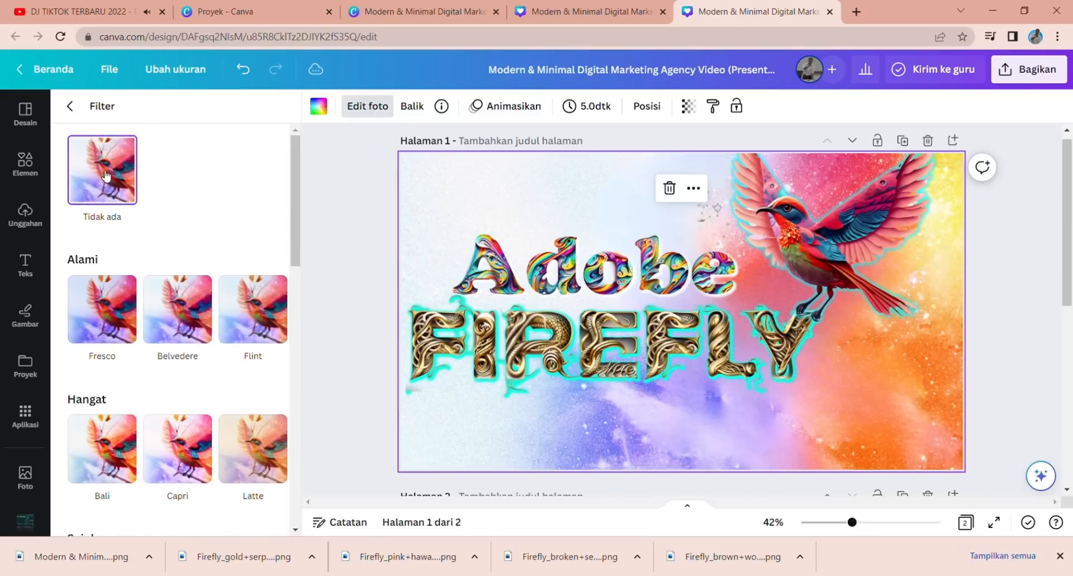
Step: Enlarge the bird on page 1 so that it fills the upper-right part of the page
click(1014, 294)
click(904, 284)
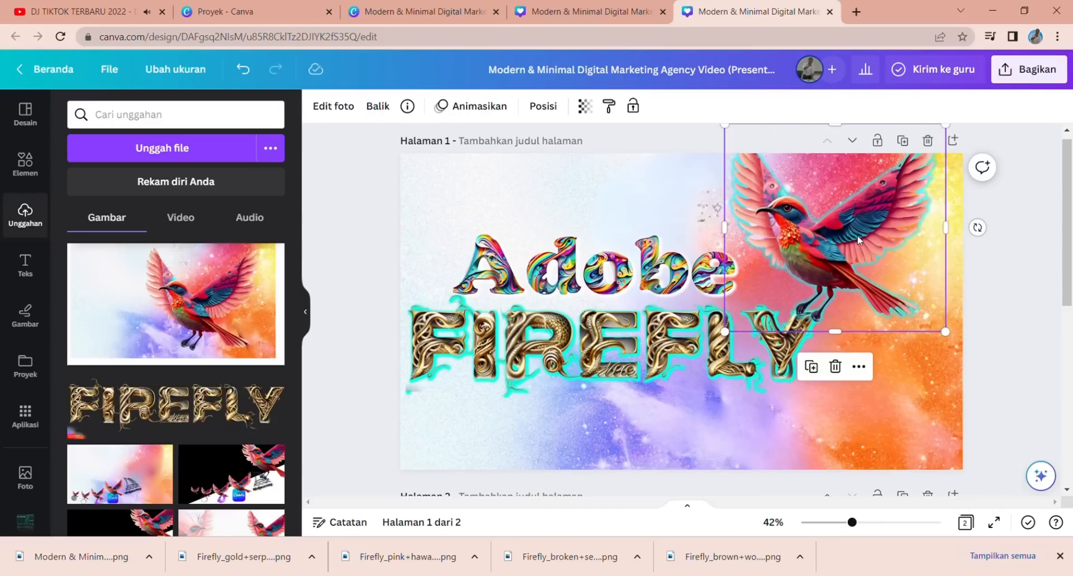
drag(945, 332, 836, 289)
drag(655, 439, 707, 425)
Step: Bring the FIREFLY lettering to the front of all layers on page 1
click(616, 355)
right_click(617, 355)
mouse_move(786, 296)
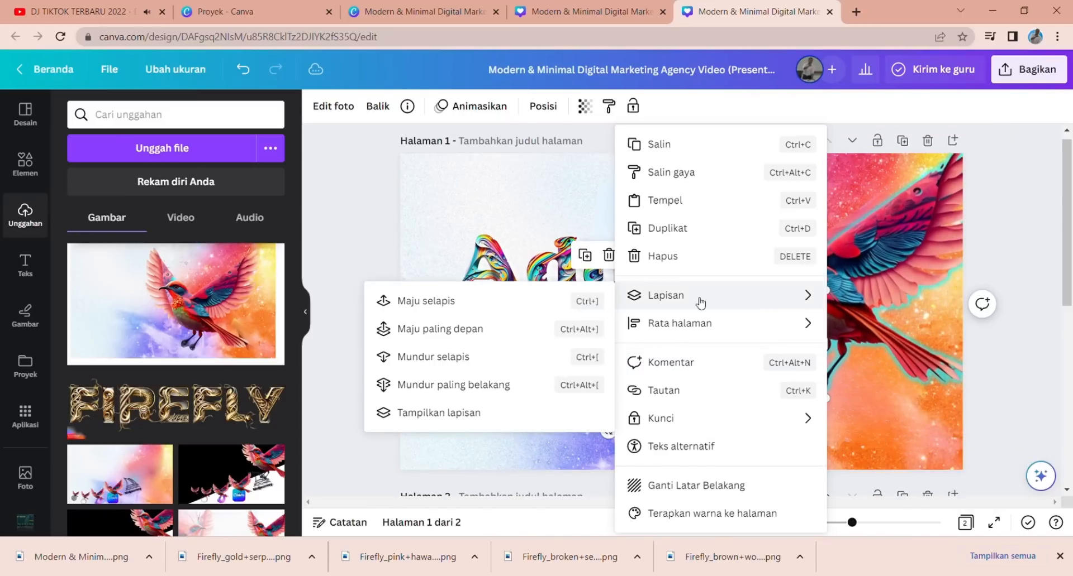
click(491, 335)
Step: Move the FIREFLY lettering slightly right and down, with the Adobe lettering close above its left part
drag(627, 357, 653, 369)
click(573, 271)
drag(572, 271, 560, 286)
click(364, 220)
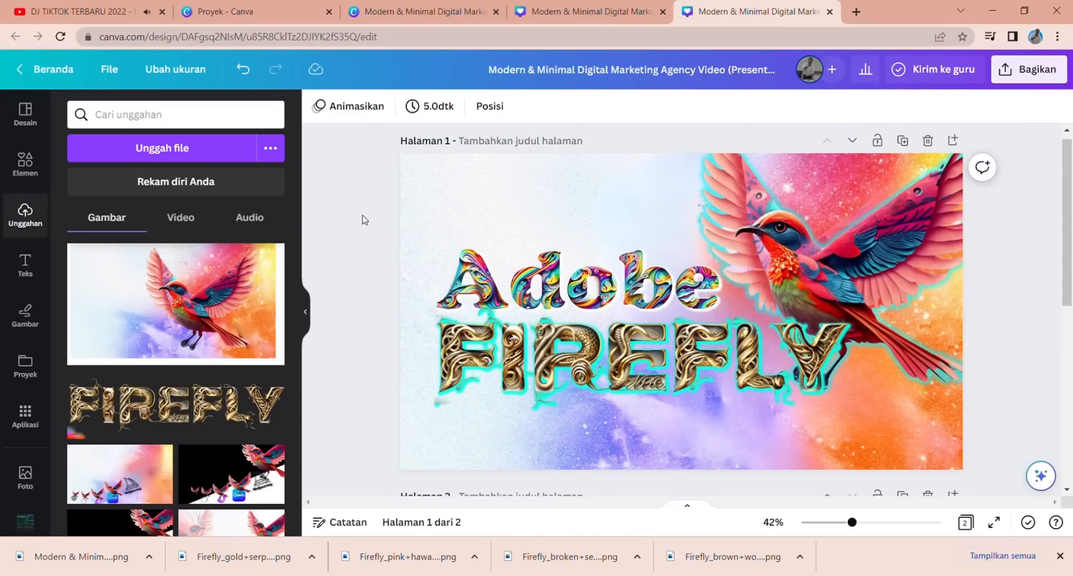
Step: Set the transparency of the background image on page 1 to 69
click(447, 202)
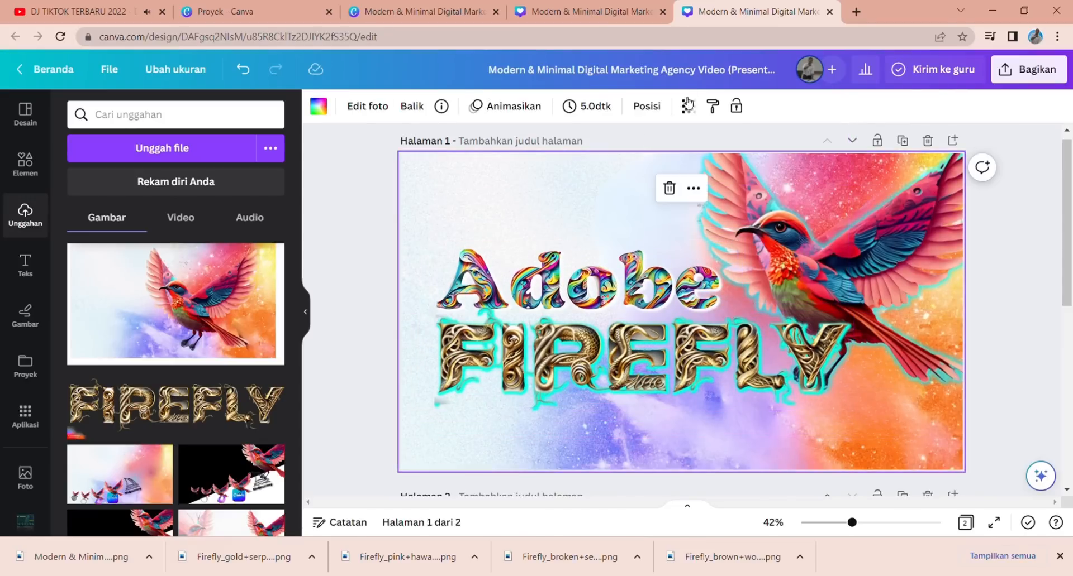
click(688, 106)
drag(688, 162, 649, 165)
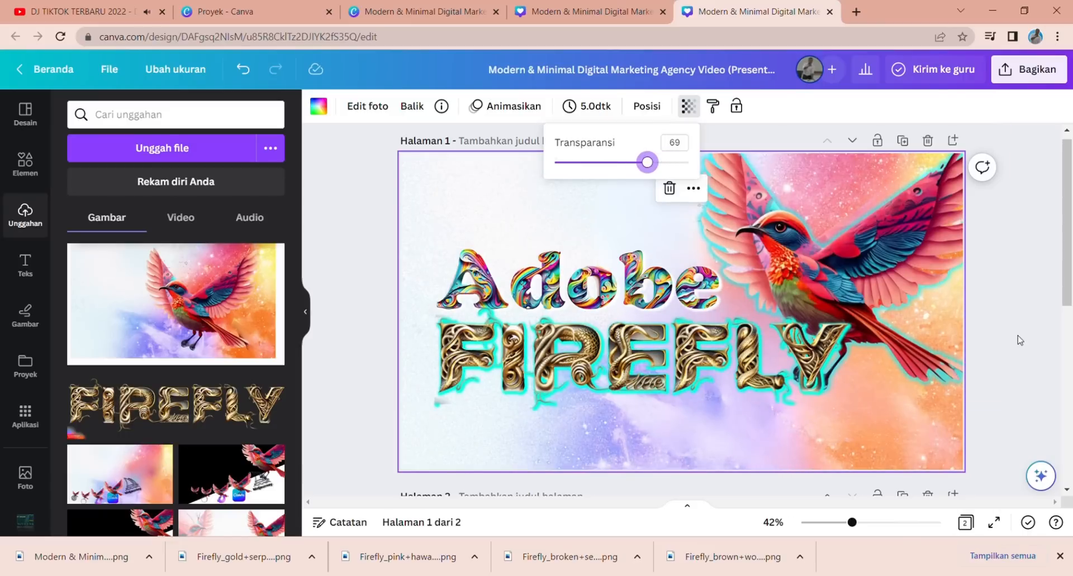
Step: Change the bird's shadow colour to the red #FD0000
click(983, 335)
click(335, 106)
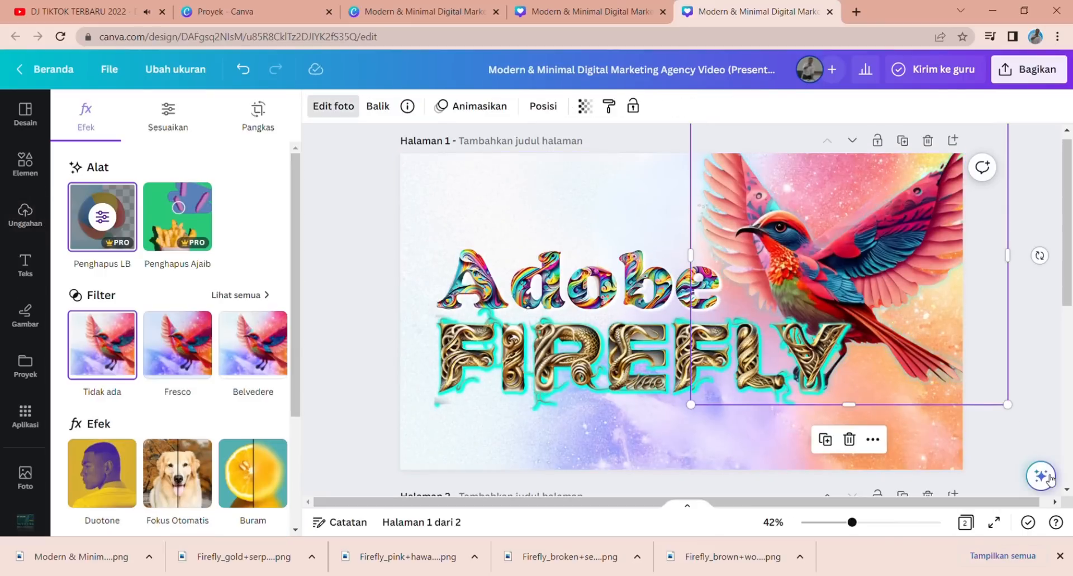
click(1049, 477)
click(882, 273)
click(883, 412)
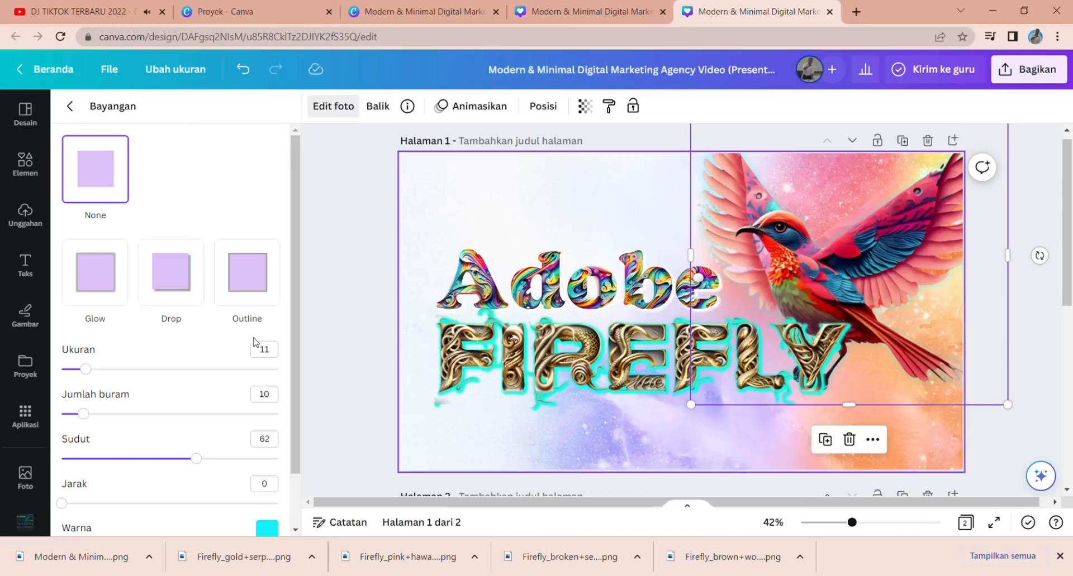
click(266, 535)
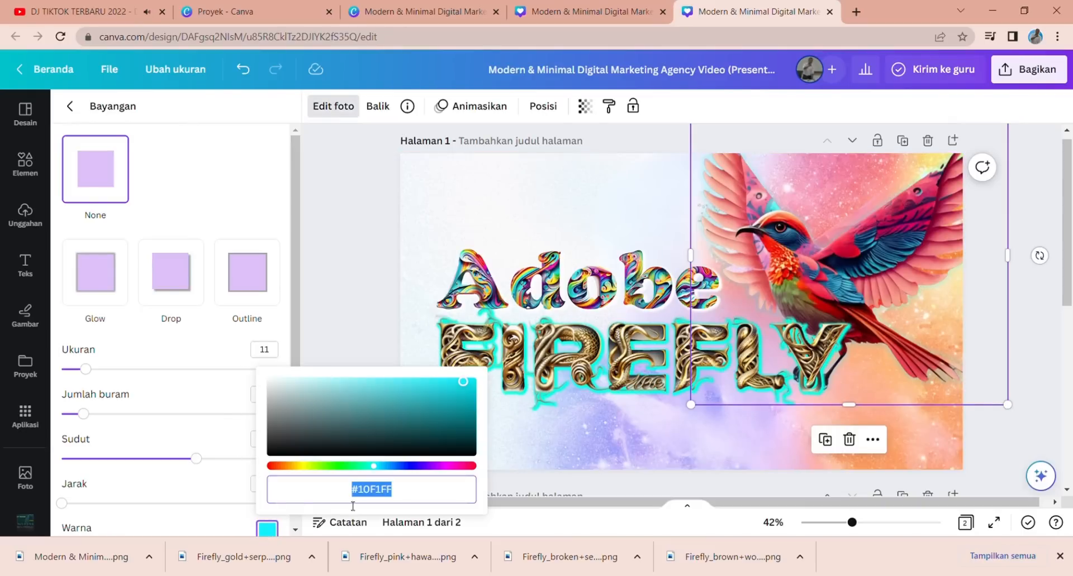
drag(381, 471, 453, 472)
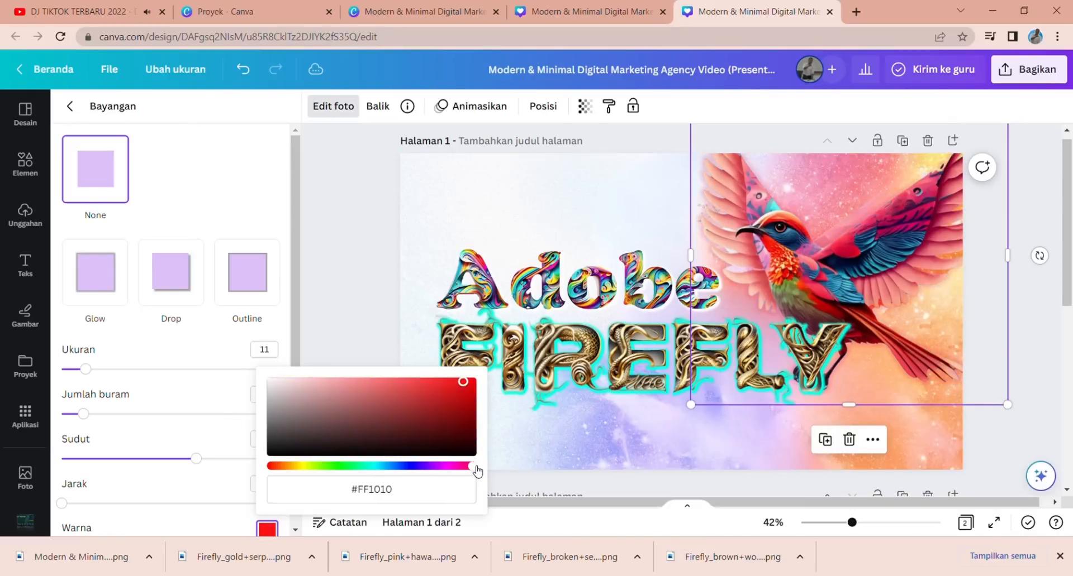
drag(465, 385, 488, 386)
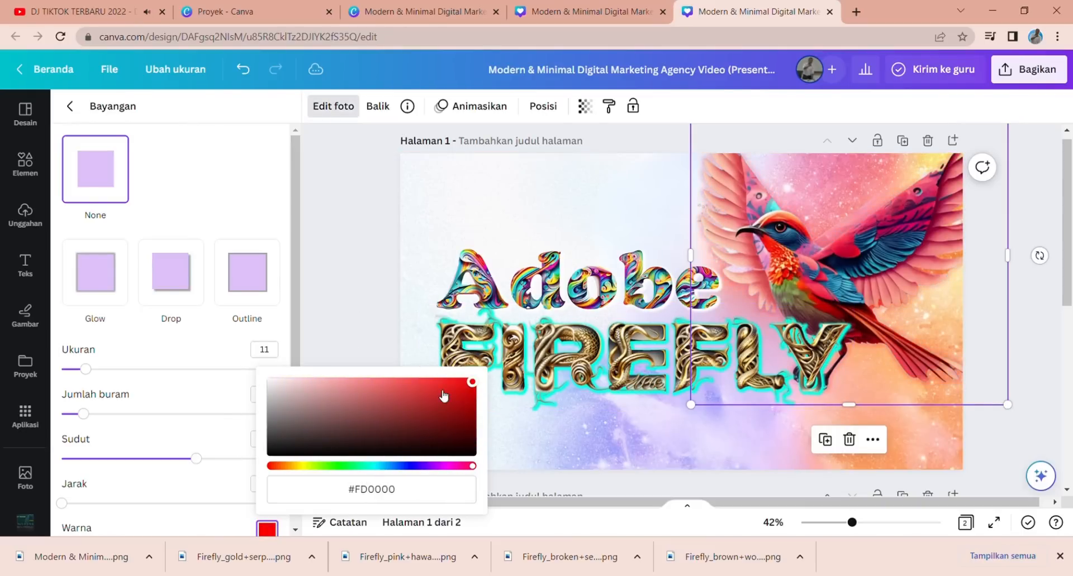
click(346, 218)
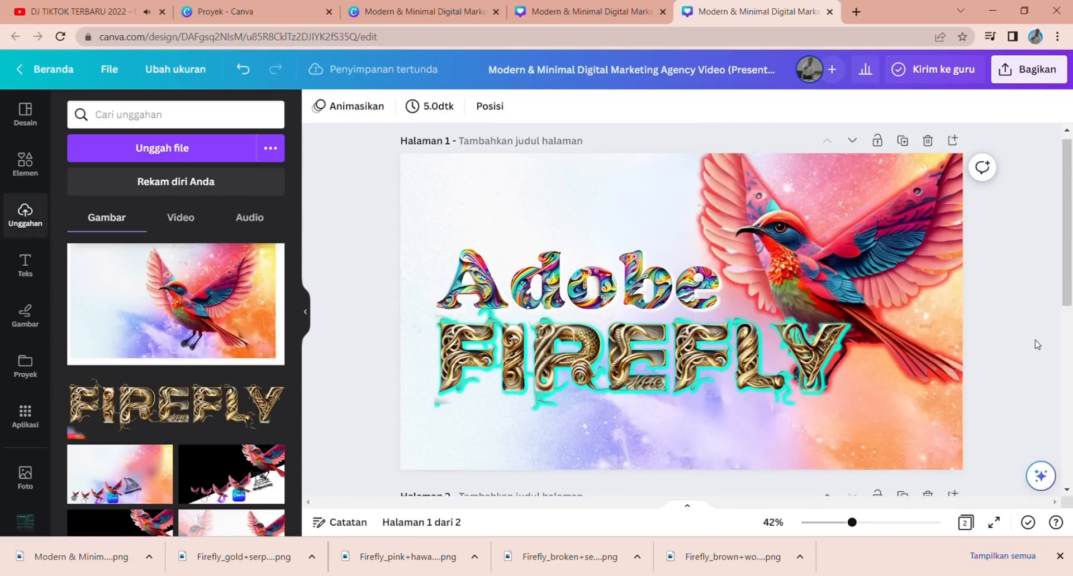
Step: Shrink the bird and reposition it in the upper-right part of page 1
click(876, 255)
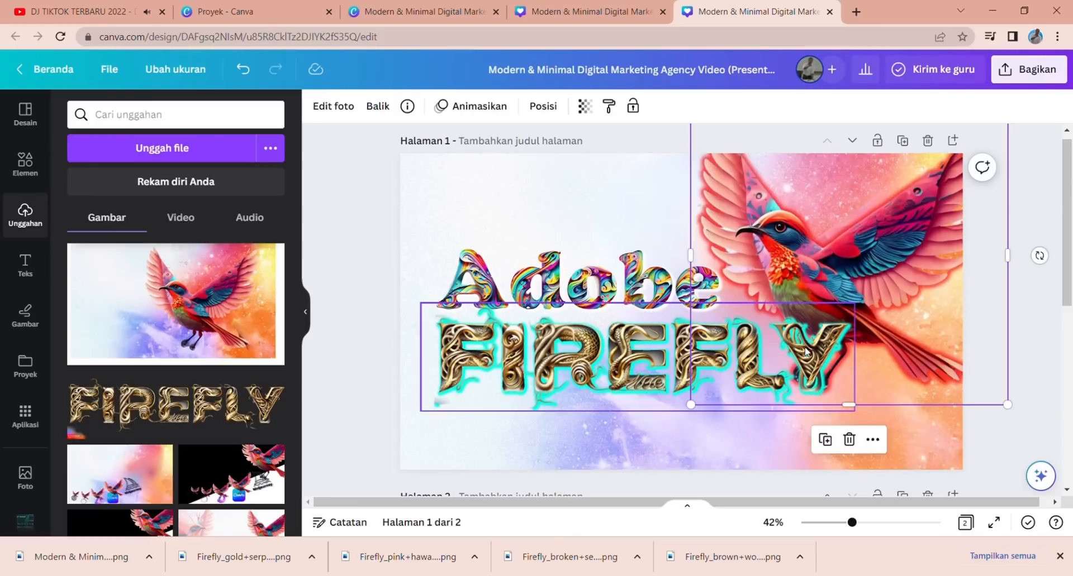
drag(1018, 411, 959, 370)
drag(857, 247, 876, 264)
Step: Move the FIREFLY and Adobe lettering down so the bird's feet rest on the Y of FIREFLY
click(691, 349)
drag(691, 350, 700, 388)
drag(554, 263, 559, 289)
click(1027, 337)
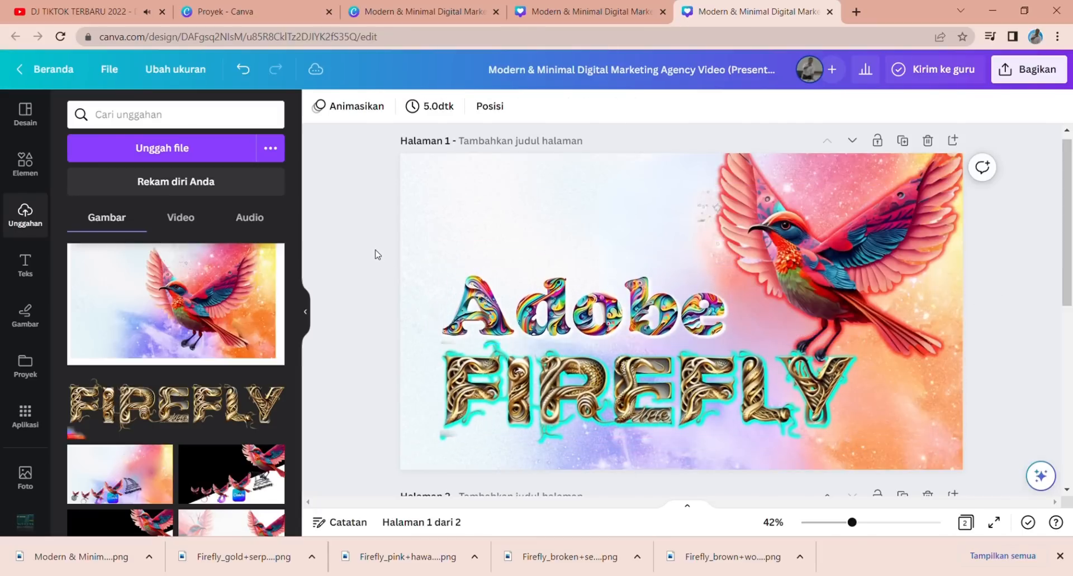
Step: Change the bird's shadow colour to white #FFFFFF
click(937, 309)
key(slash)
click(905, 276)
click(925, 382)
click(181, 292)
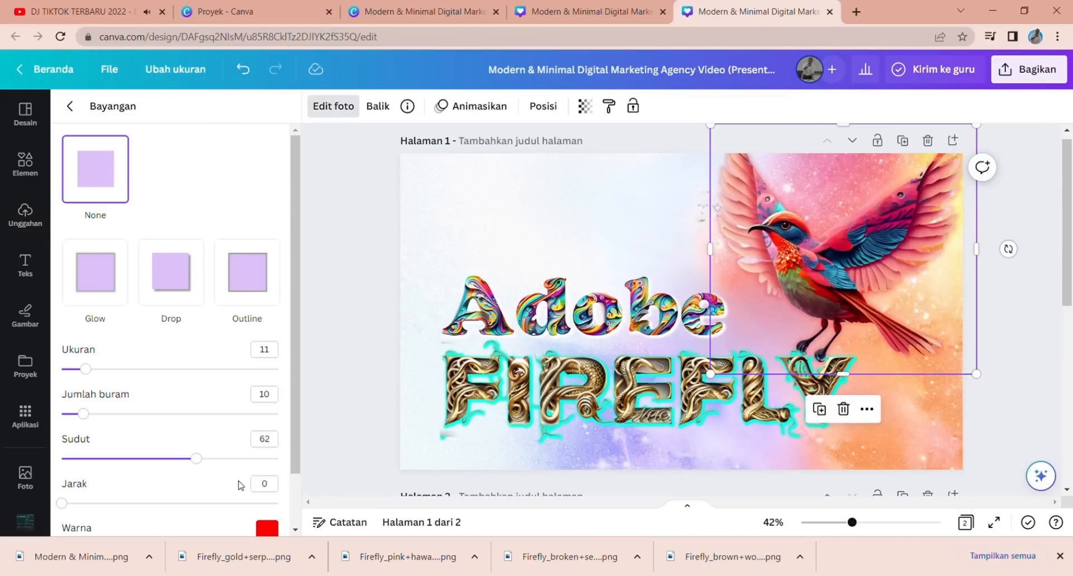
scroll(240, 486, down, 1)
click(267, 471)
drag(274, 324, 223, 300)
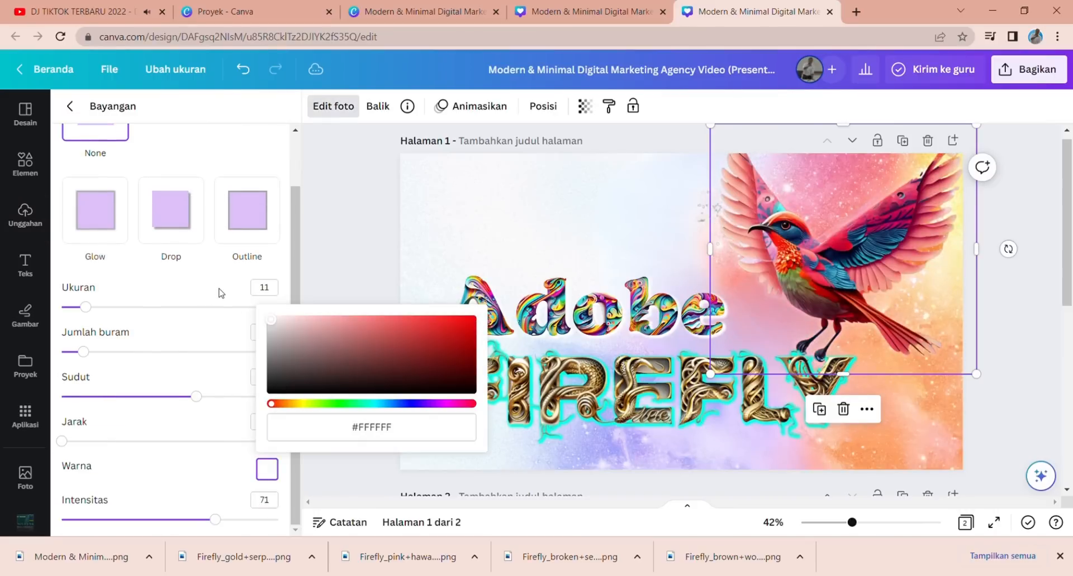
click(335, 217)
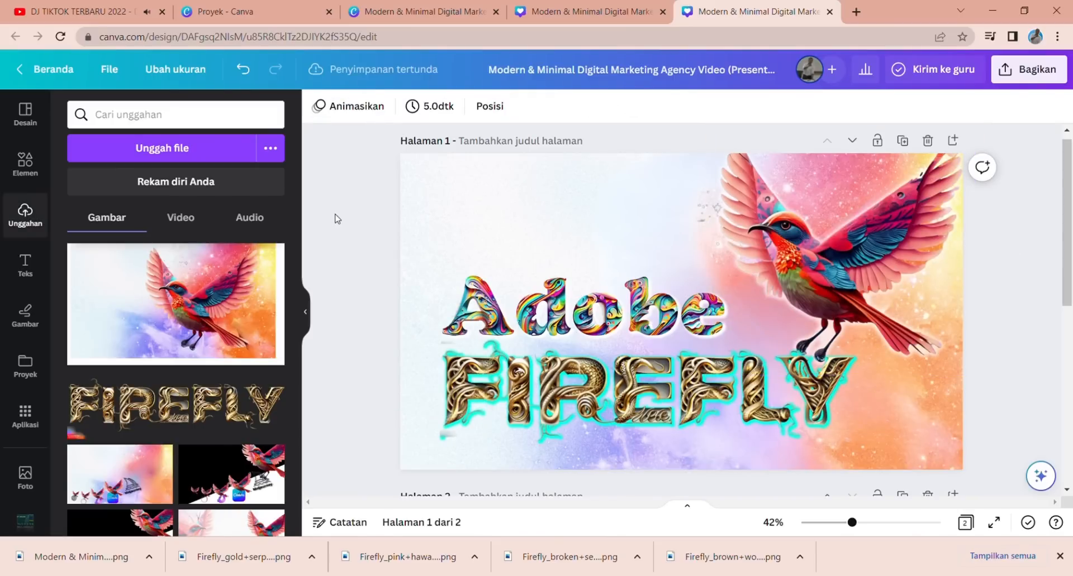
click(1037, 472)
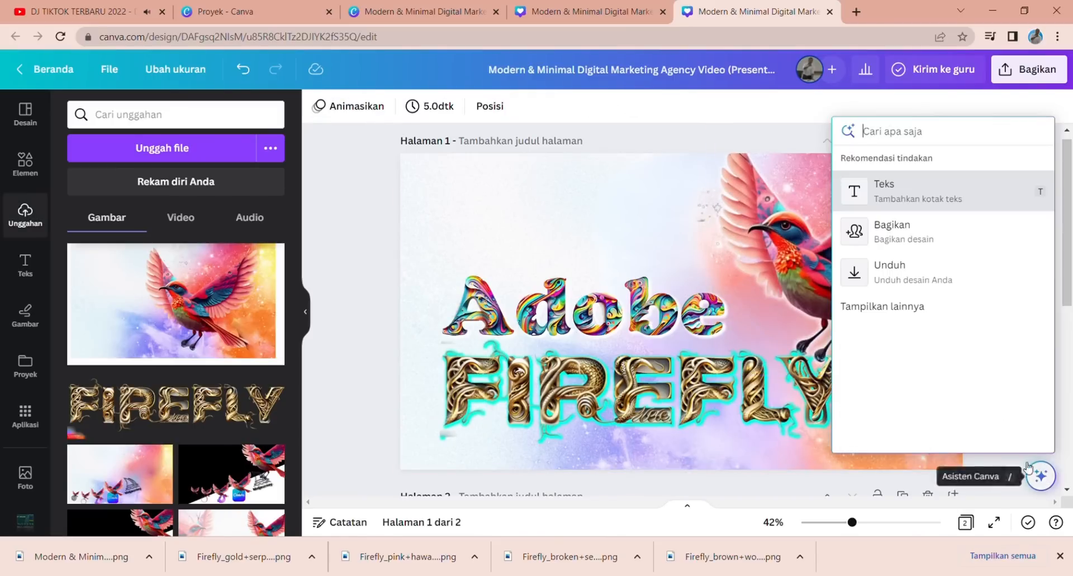
click(909, 316)
click(725, 281)
Step: Raise the intensity of the bird's white shadow to 100
click(816, 279)
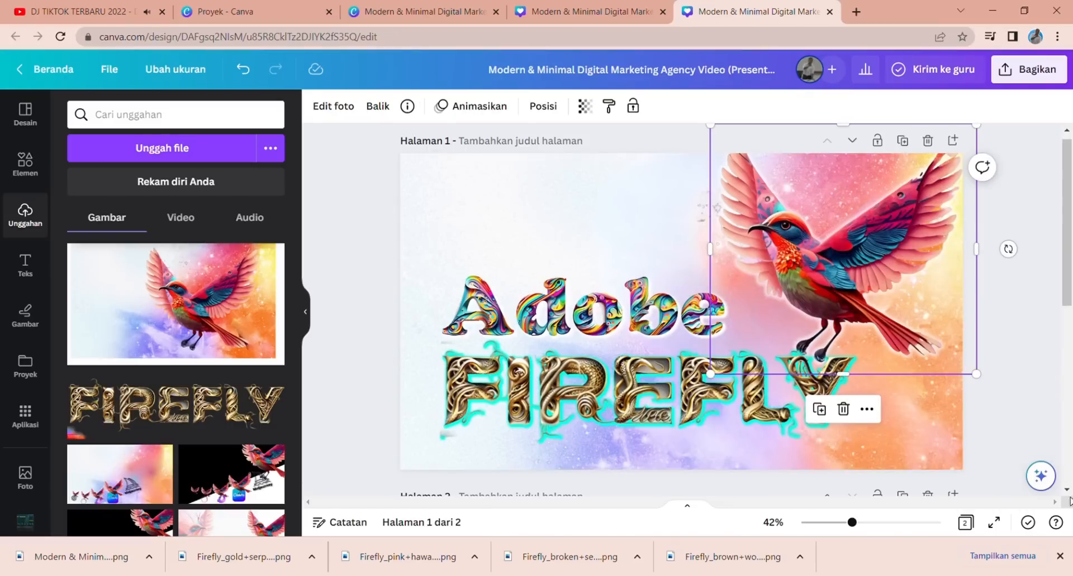
click(1039, 475)
click(910, 273)
scroll(927, 343, down, 3)
click(889, 207)
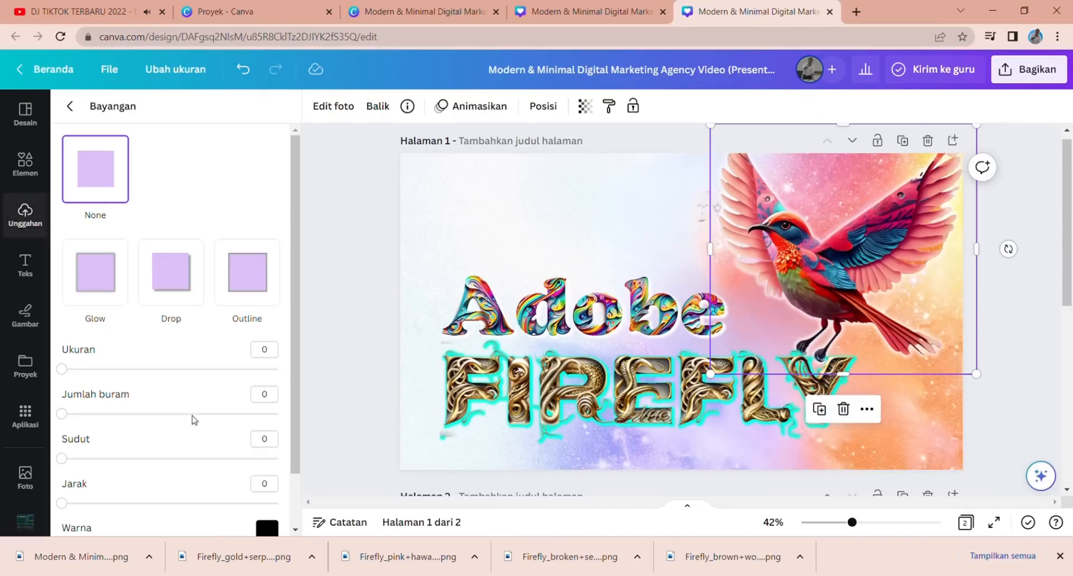
scroll(210, 431, down, 3)
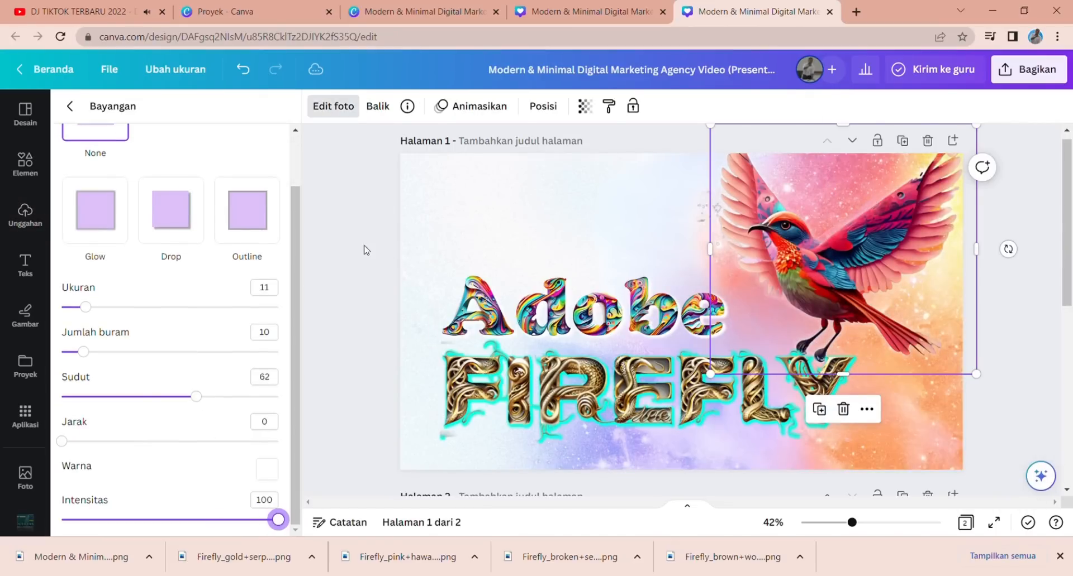
click(364, 250)
click(358, 231)
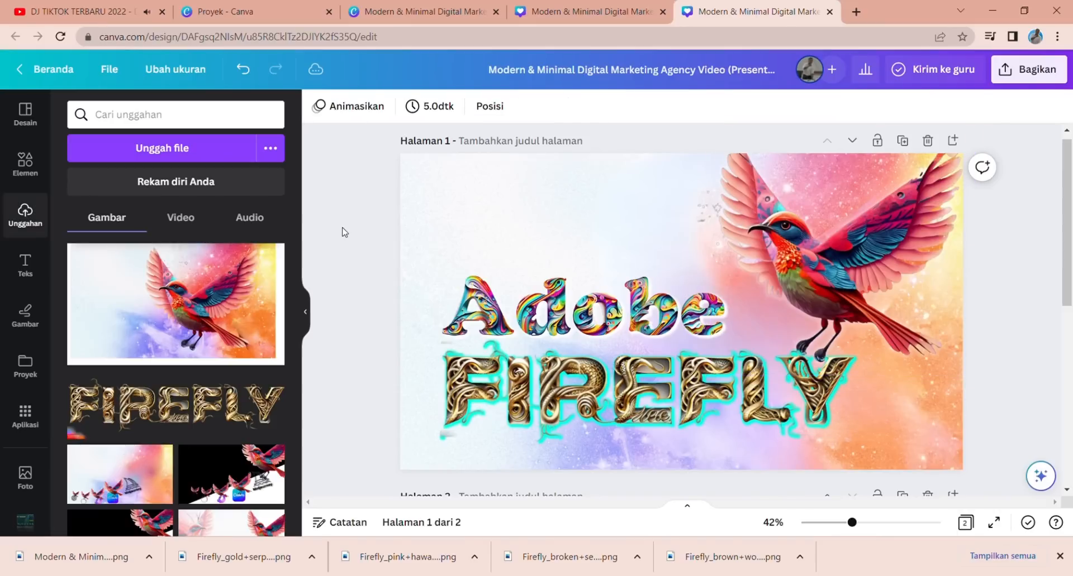
Step: Shrink the FIREFLY lettering and shift both lettering images toward the left of page 1
drag(598, 386, 562, 385)
drag(825, 445, 769, 431)
drag(652, 402, 659, 384)
drag(497, 306, 465, 277)
Step: Enlarge the bird and move it slightly left in the upper-right part of page 1
drag(709, 240, 642, 267)
click(712, 372)
drag(711, 373, 686, 420)
Step: Move the FIREFLY and Adobe lettering down the page and slightly resize the Adobe lettering
drag(644, 376, 668, 421)
drag(559, 296, 589, 342)
drag(689, 320, 703, 310)
Step: Enlarge the FIREFLY lettering slightly and place it along the page's lower edge, under the bird's feet
click(733, 411)
drag(809, 472, 839, 479)
drag(729, 437, 718, 438)
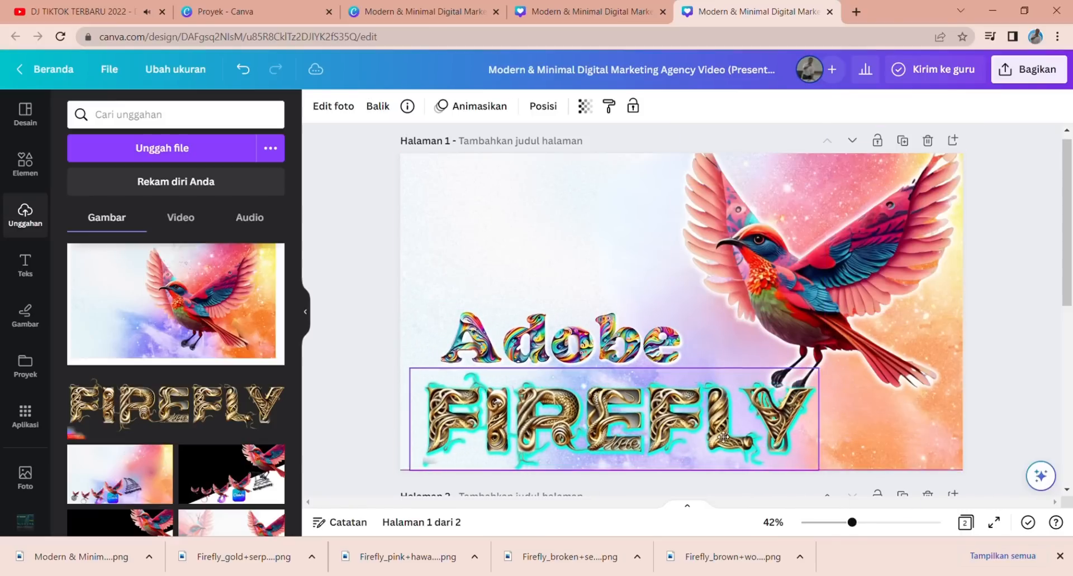
Step: Crop the FIREFLY lettering image slightly tighter at its upper-left and upper-right corners
click(333, 106)
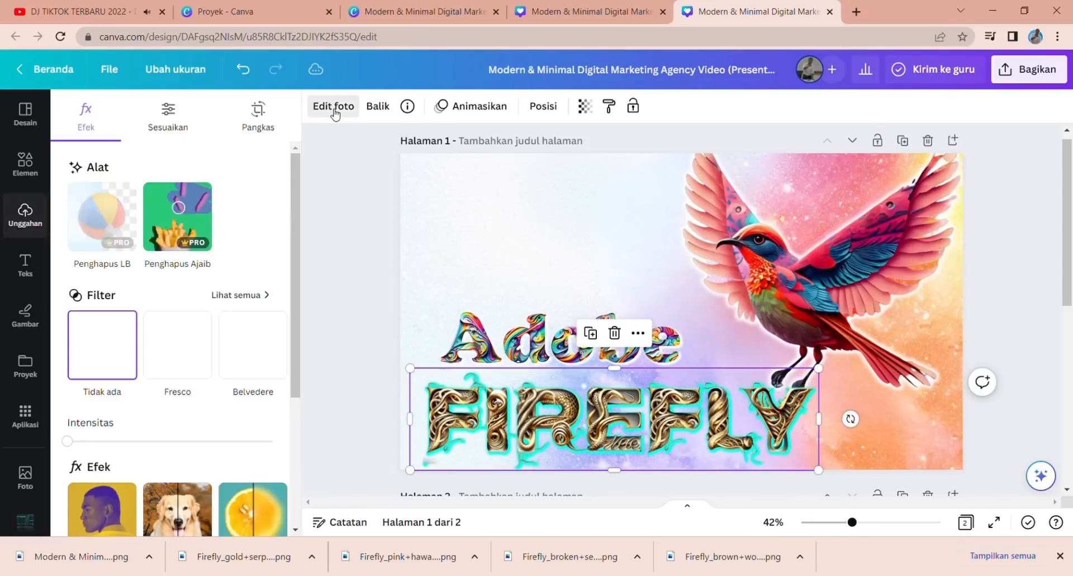
click(257, 114)
drag(422, 376, 428, 379)
drag(827, 379, 824, 383)
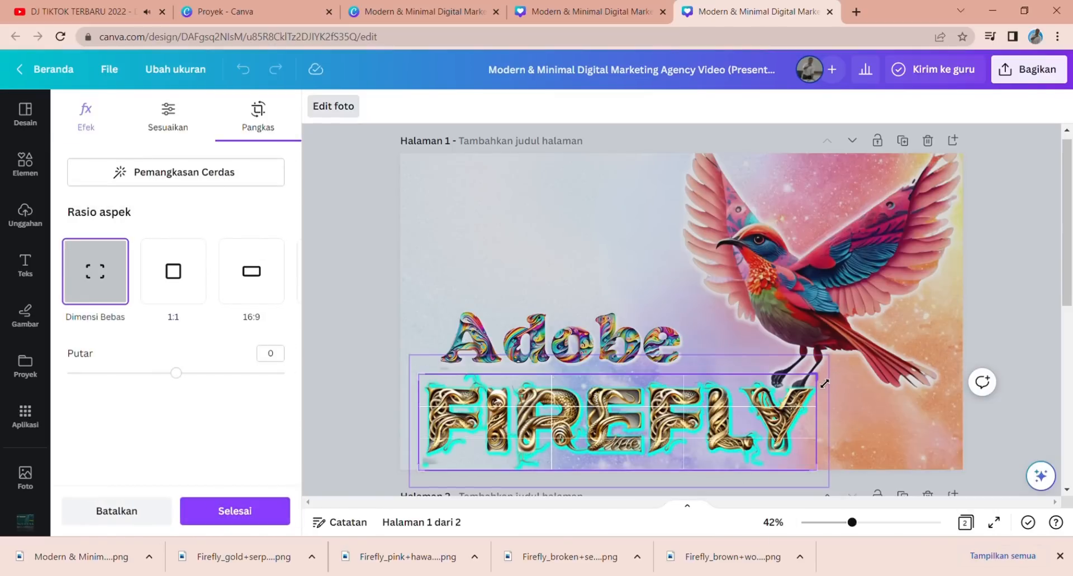
click(382, 340)
Step: Move the Adobe lettering right so it sits centred above the FIREFLY lettering
drag(507, 344, 554, 350)
click(360, 247)
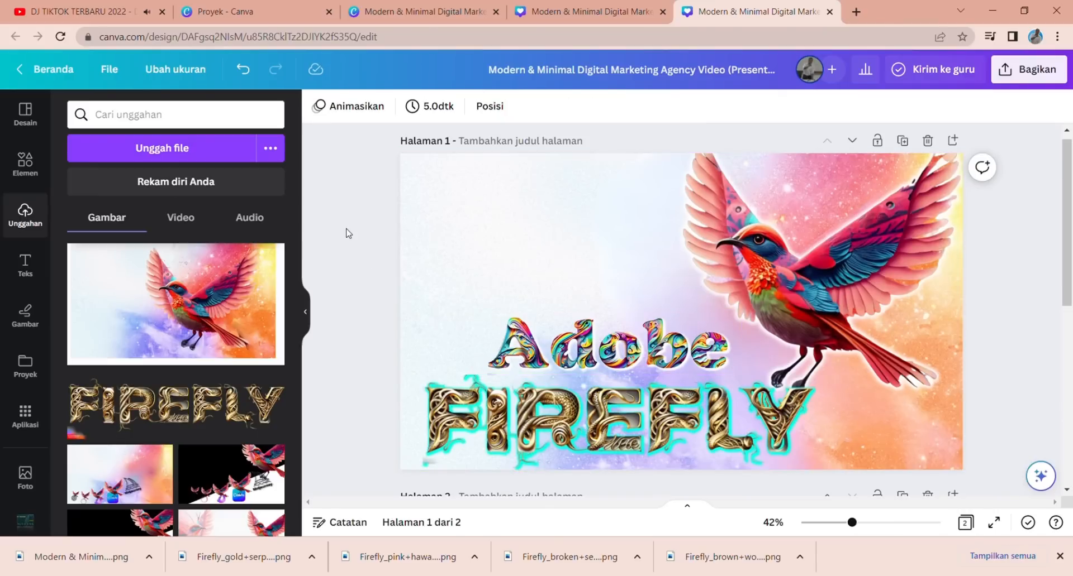
Step: Open Adobe Firefly in a new browser tab and generate text-to-image results from the gallery's neon glowing metallic owl prompt
click(855, 13)
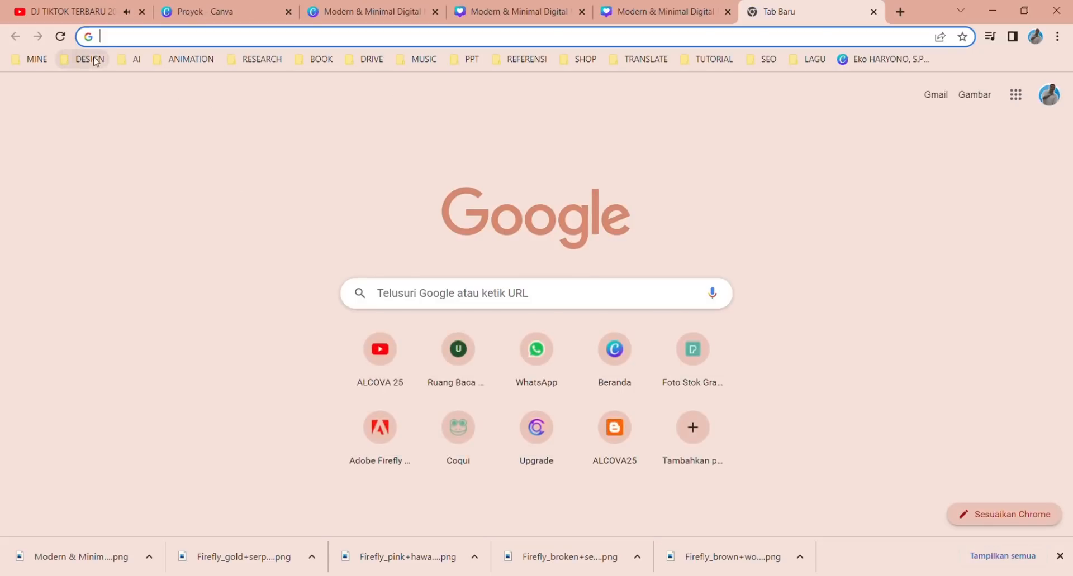
click(132, 130)
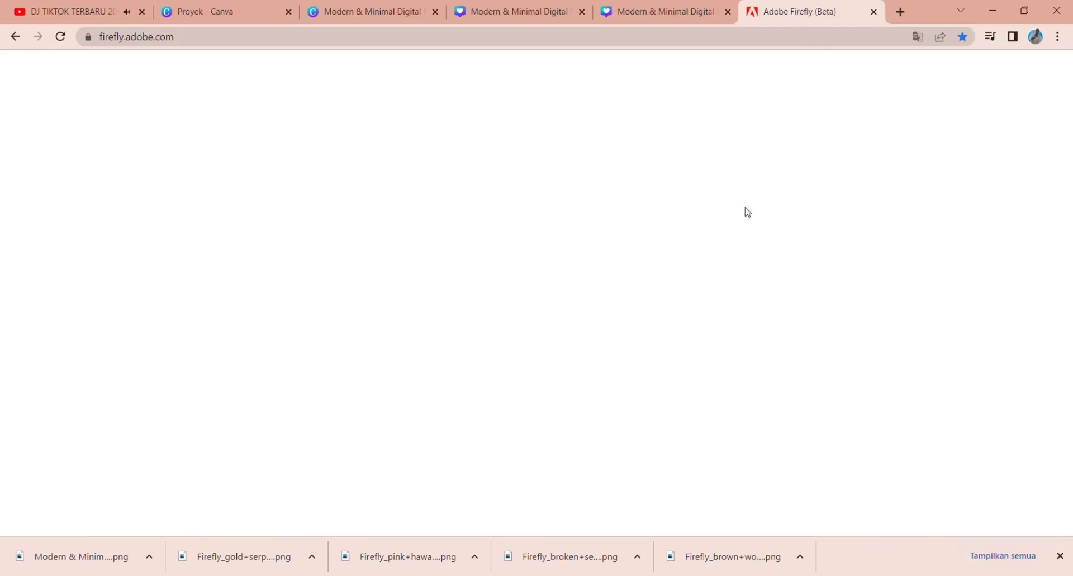
scroll(763, 181, down, 7)
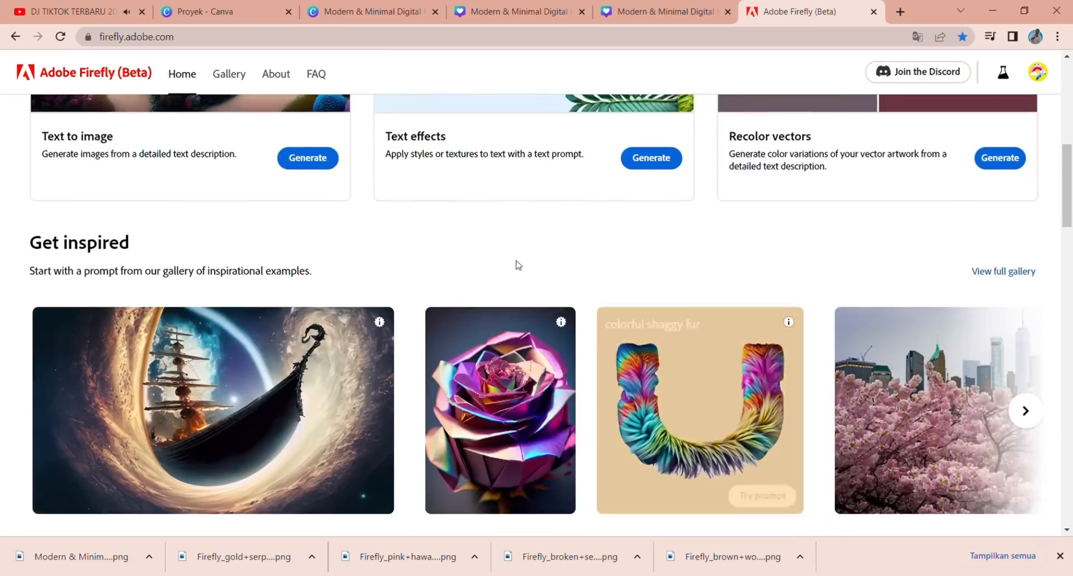
click(297, 158)
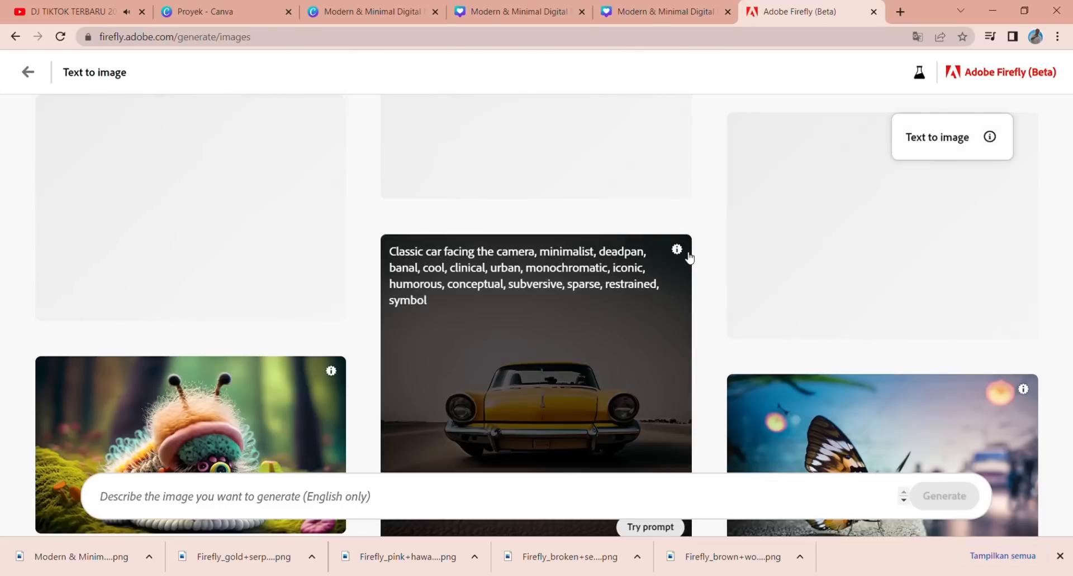
scroll(749, 299, down, 5)
scroll(762, 330, down, 5)
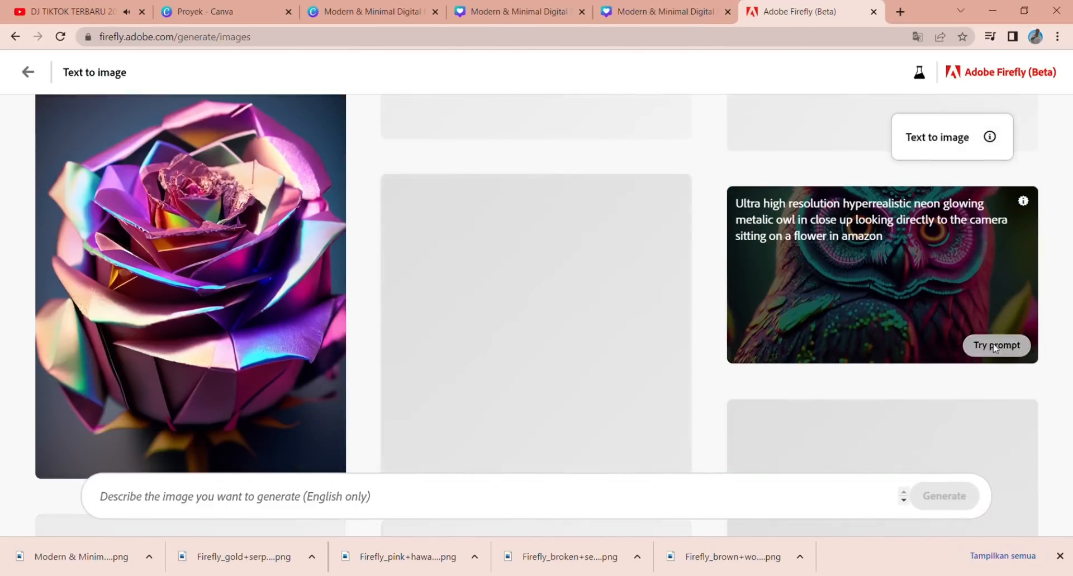
click(996, 345)
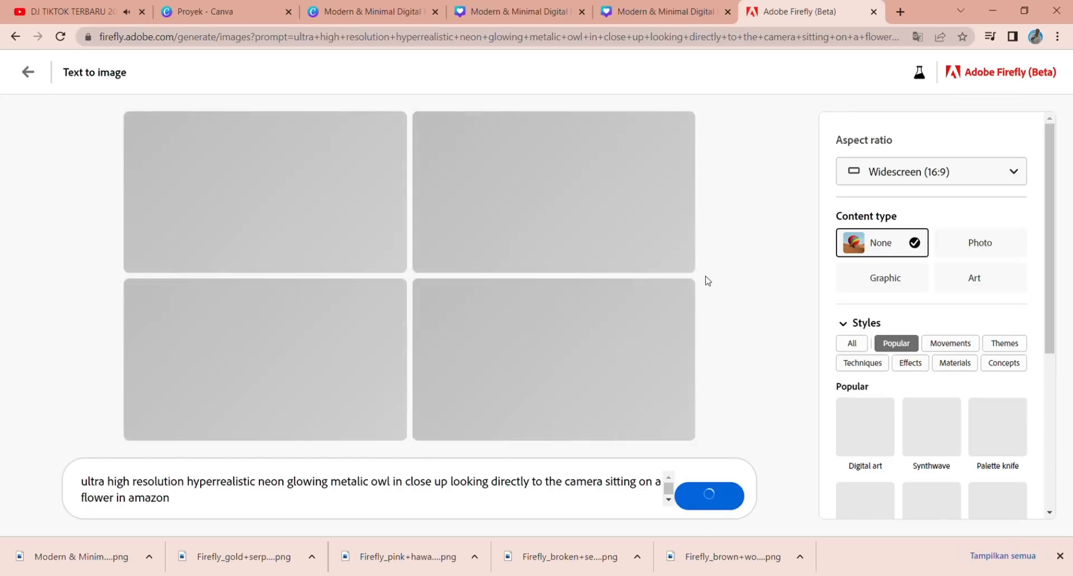
Step: Switch back to the Canva design, add body text reading "Tutorial", enlarge it to size 92,2 and place it above the Adobe lettering
click(678, 21)
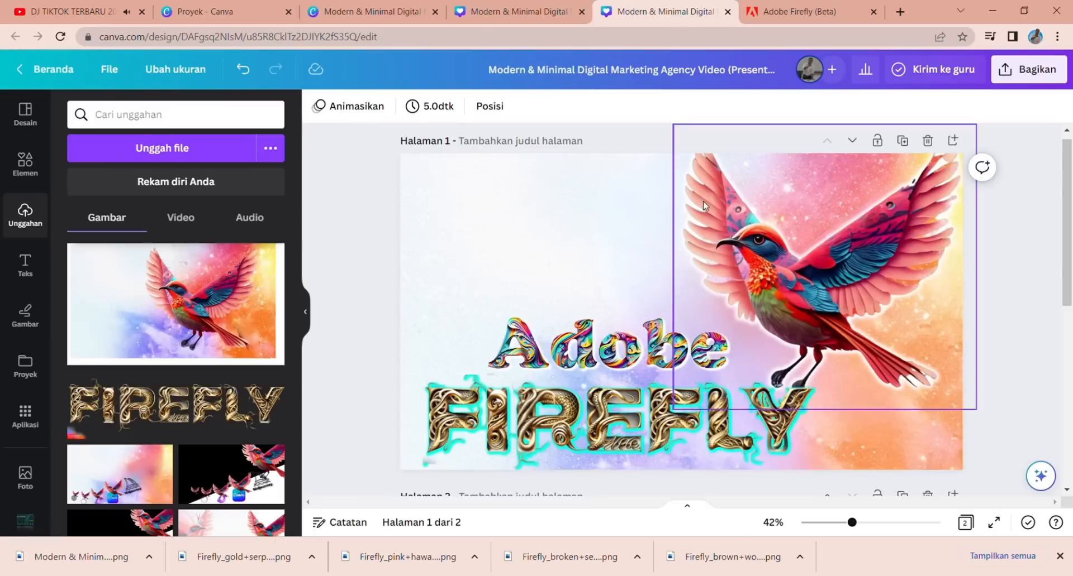
click(25, 265)
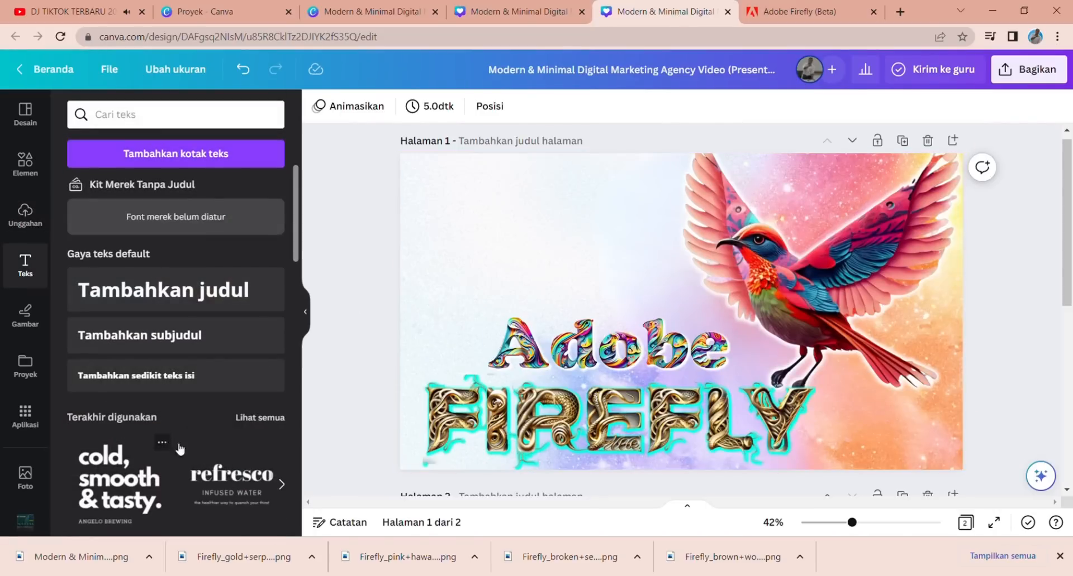
click(150, 380)
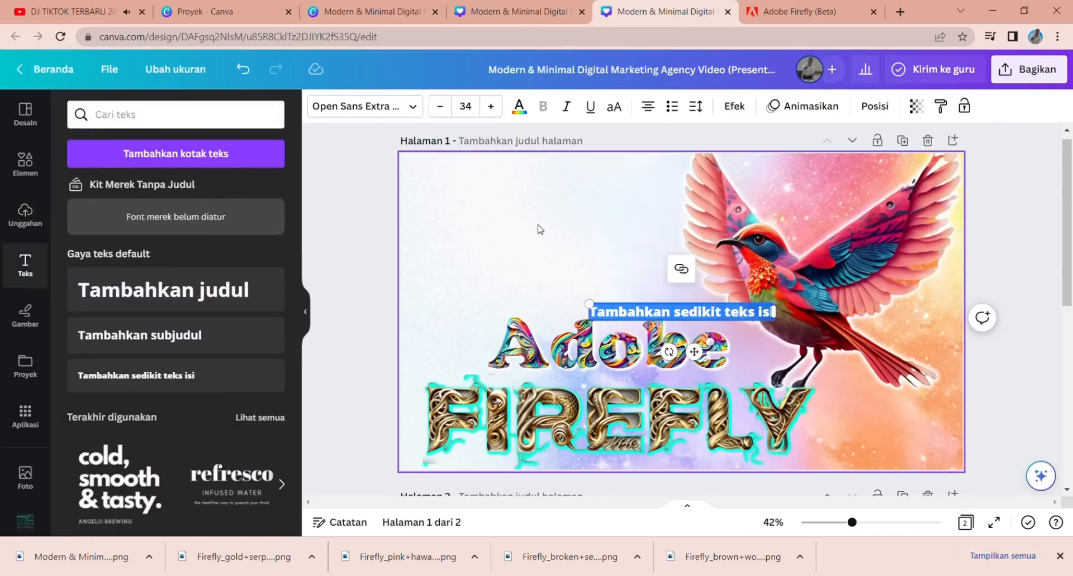
key(BackSpace)
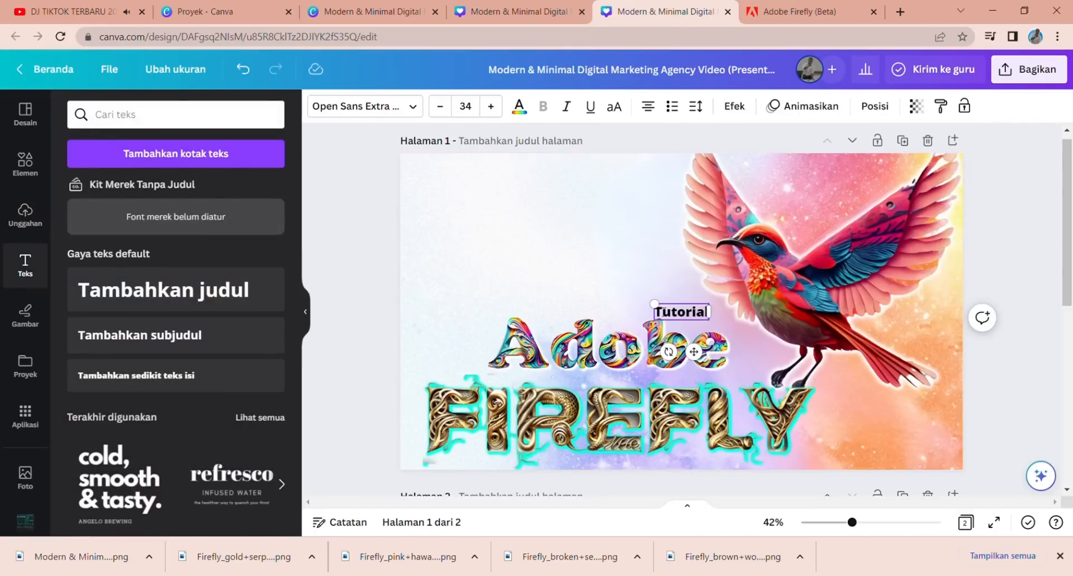
drag(654, 303, 566, 272)
drag(654, 351, 497, 336)
Step: Change the font of the Tutorial text to Adlery Swash
click(422, 109)
scroll(261, 333, down, 10)
scroll(215, 364, down, 10)
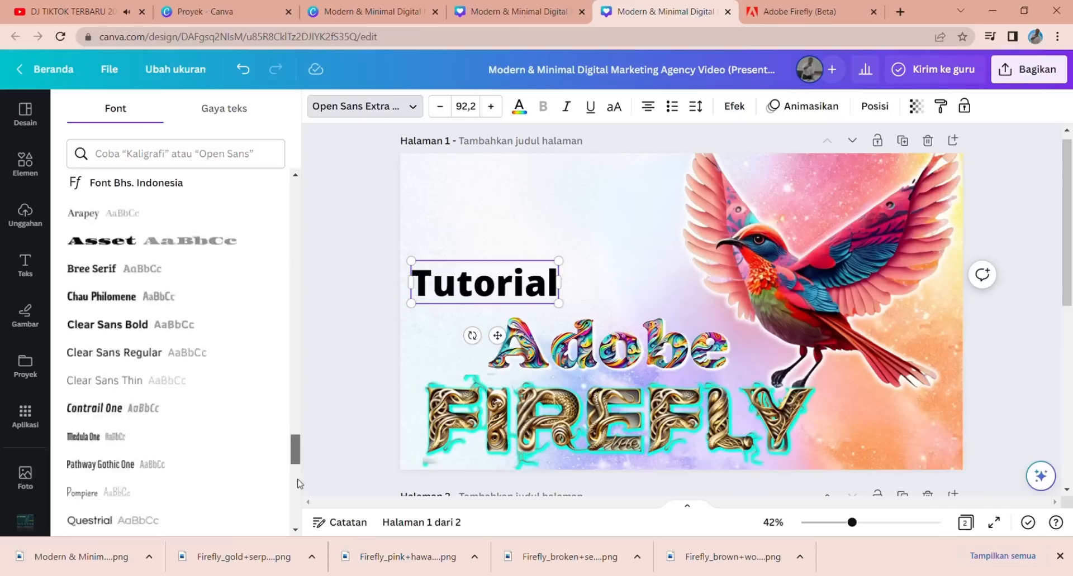
scroll(211, 374, down, 10)
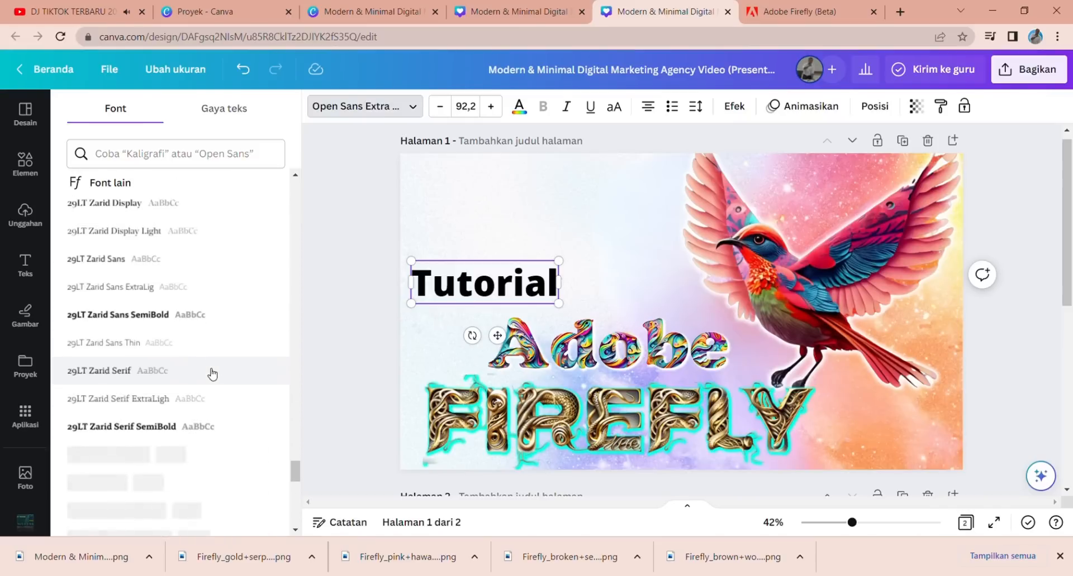
scroll(210, 358, down, 10)
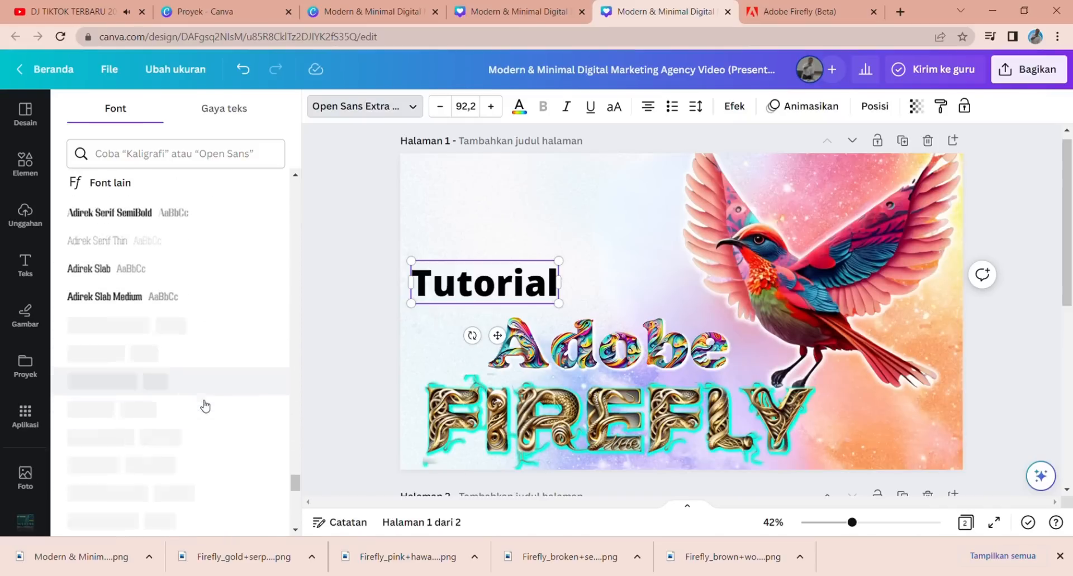
click(155, 289)
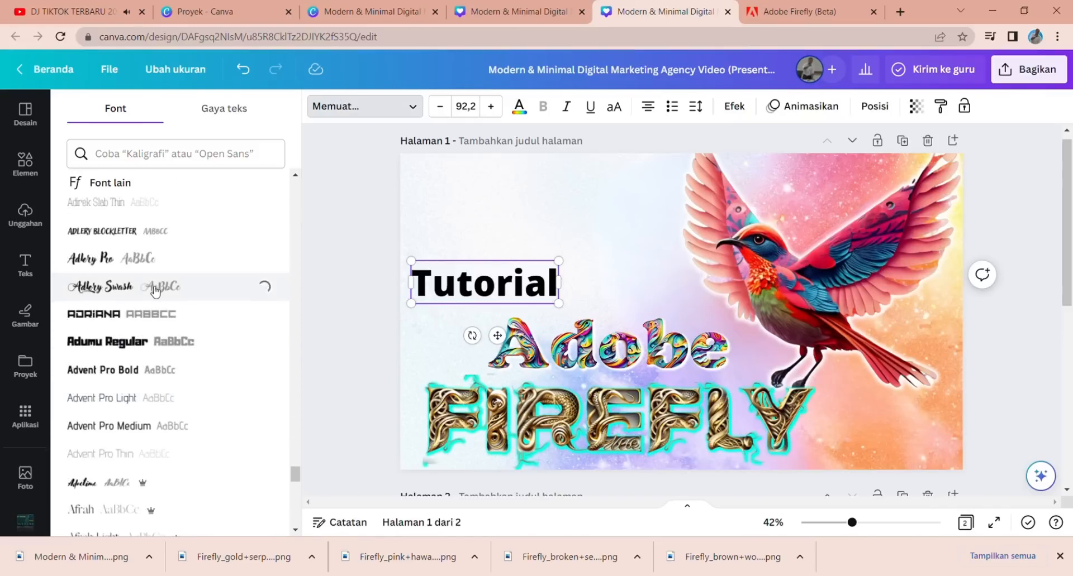
click(102, 263)
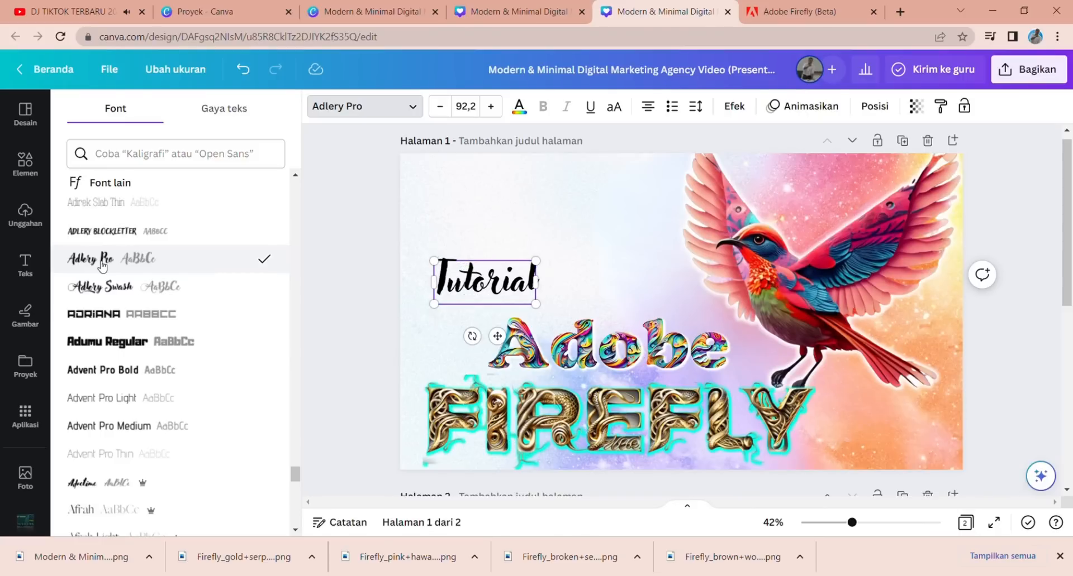
click(102, 288)
Step: Move the Tutorial text into the page's upper-left corner and enlarge it slightly
drag(502, 344, 496, 246)
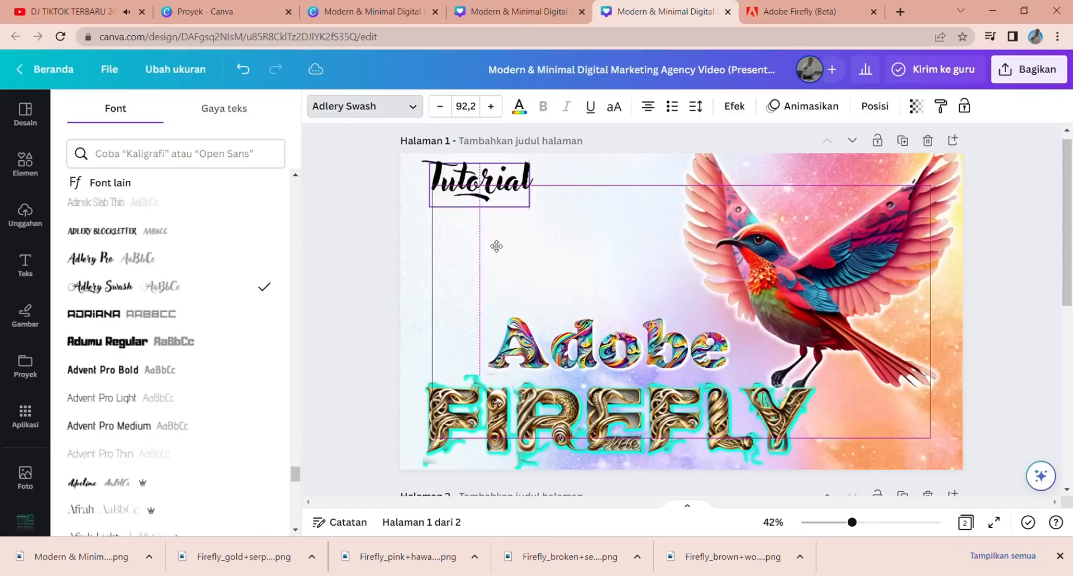
mouse_move(533, 208)
mouse_down()
mouse_move(594, 242)
mouse_move(537, 219)
mouse_up()
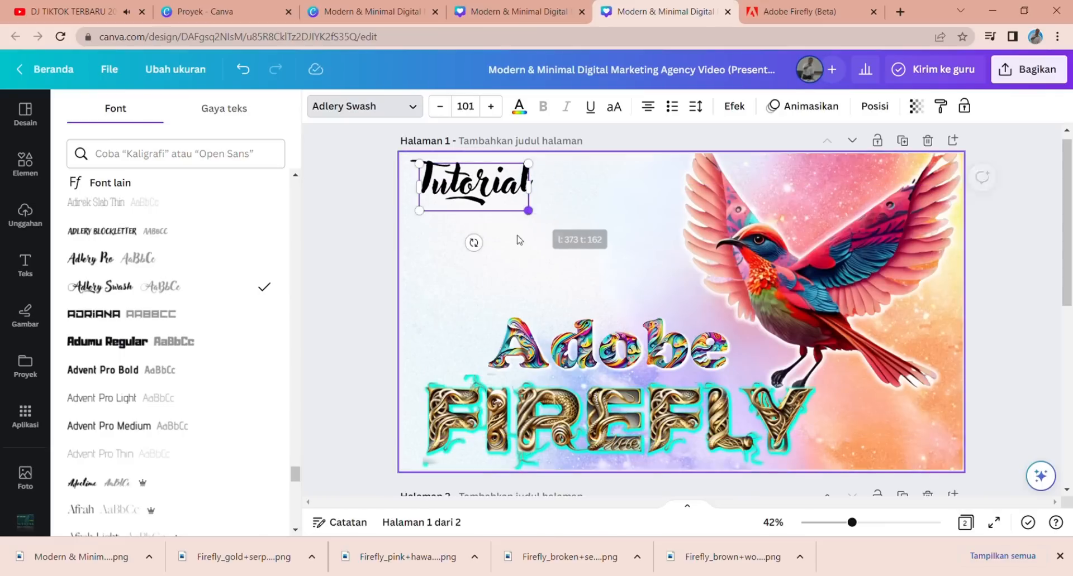
click(361, 206)
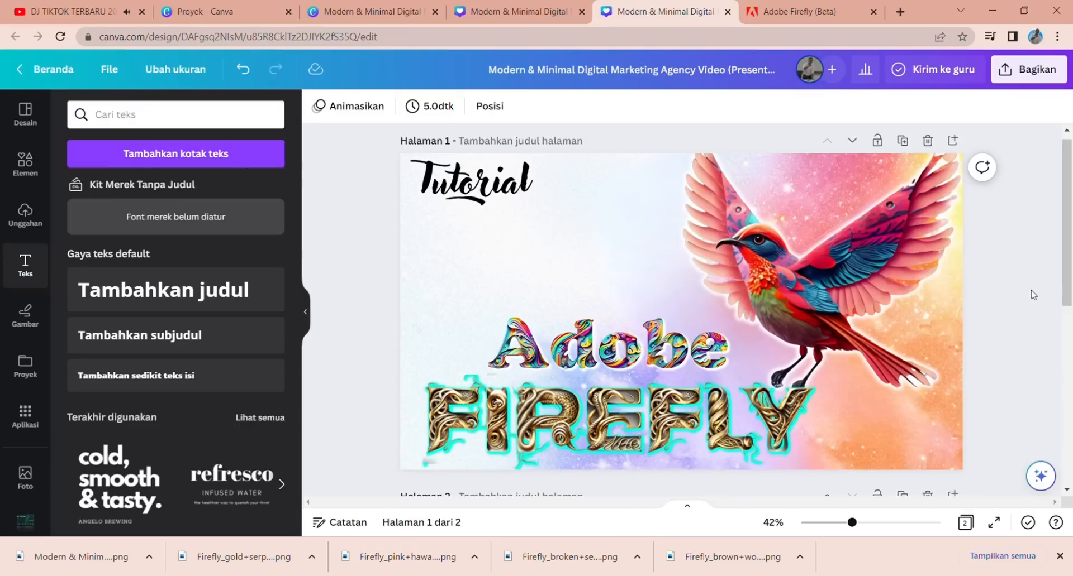
click(519, 207)
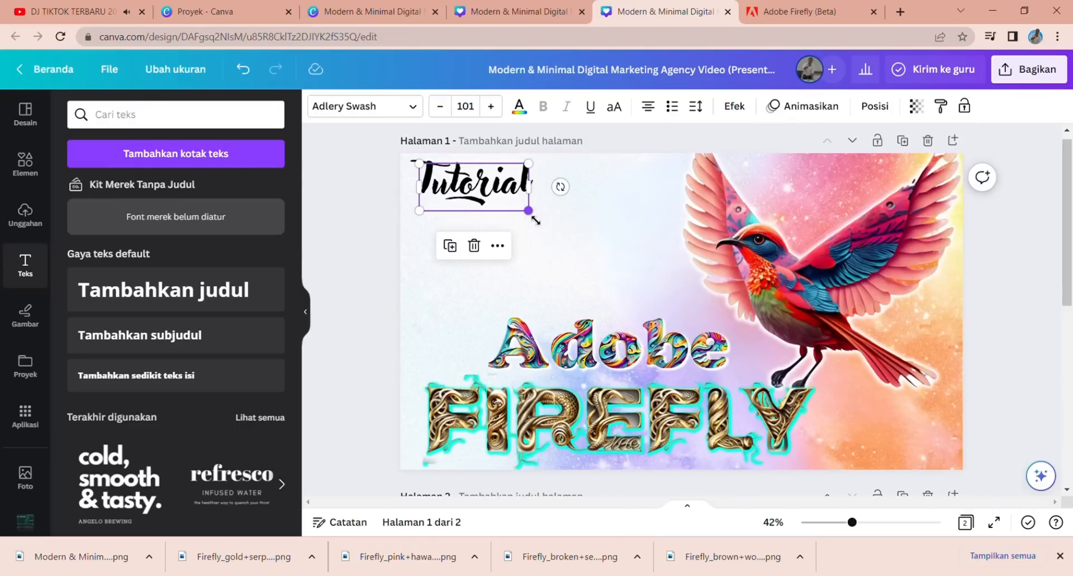
click(387, 202)
click(517, 195)
drag(539, 216, 529, 211)
click(384, 253)
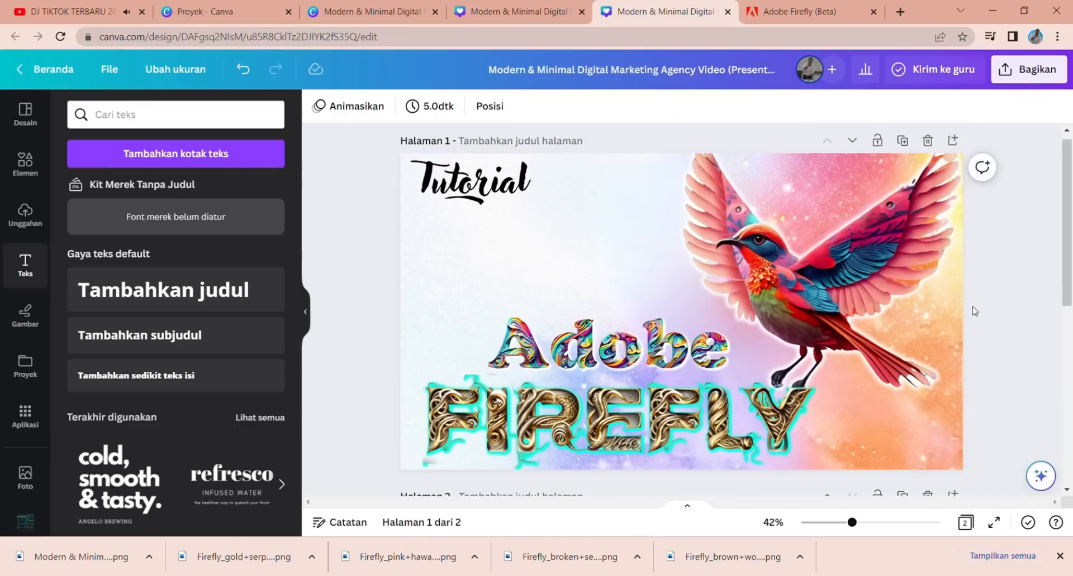
Step: Return to Adobe Firefly, preview the fourth owl image and regenerate the owls with the Square (1:1) aspect ratio
click(800, 11)
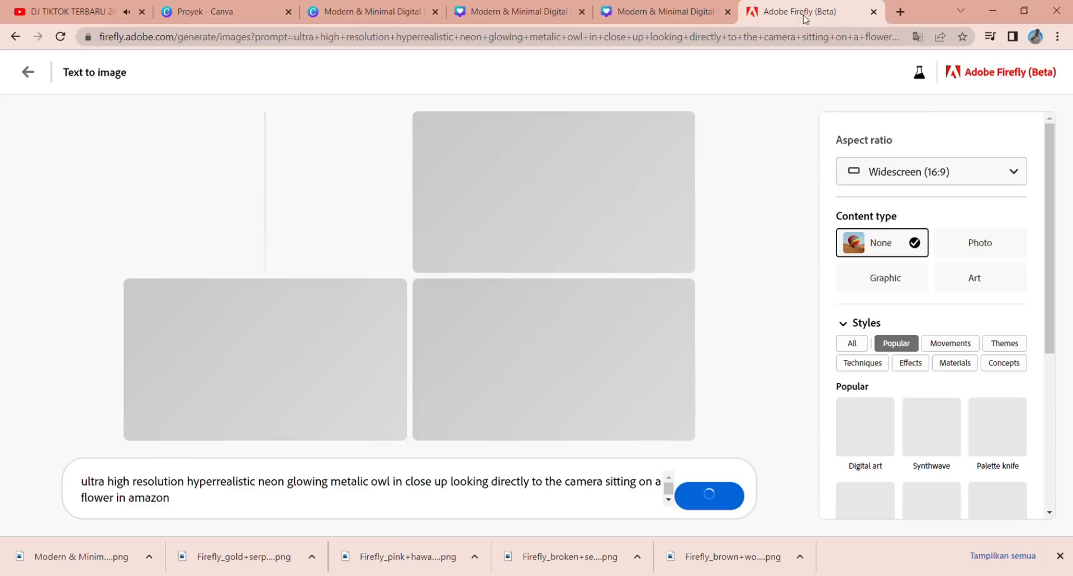
click(574, 343)
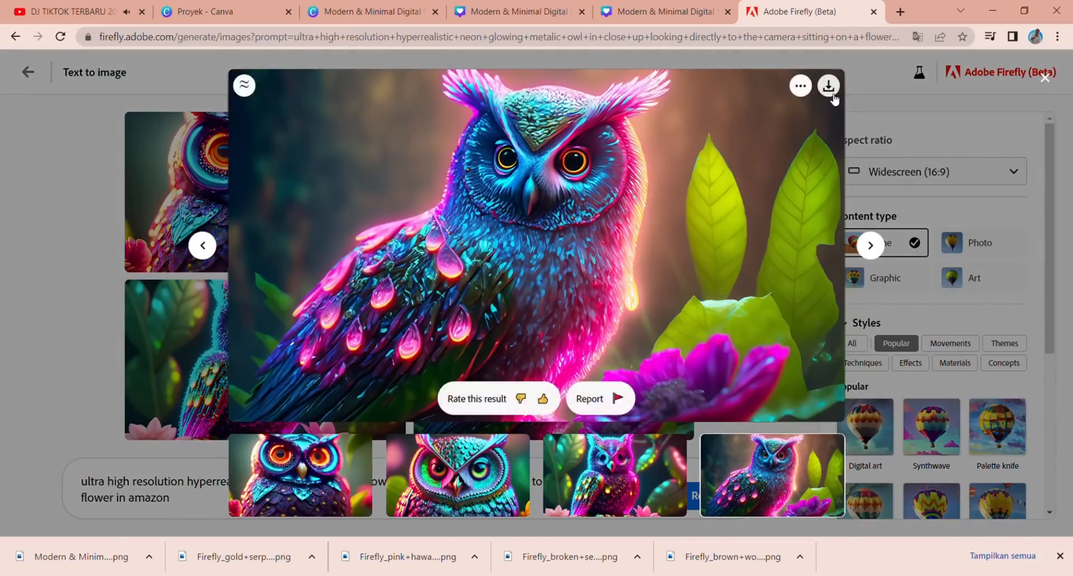
click(871, 134)
click(928, 172)
click(893, 265)
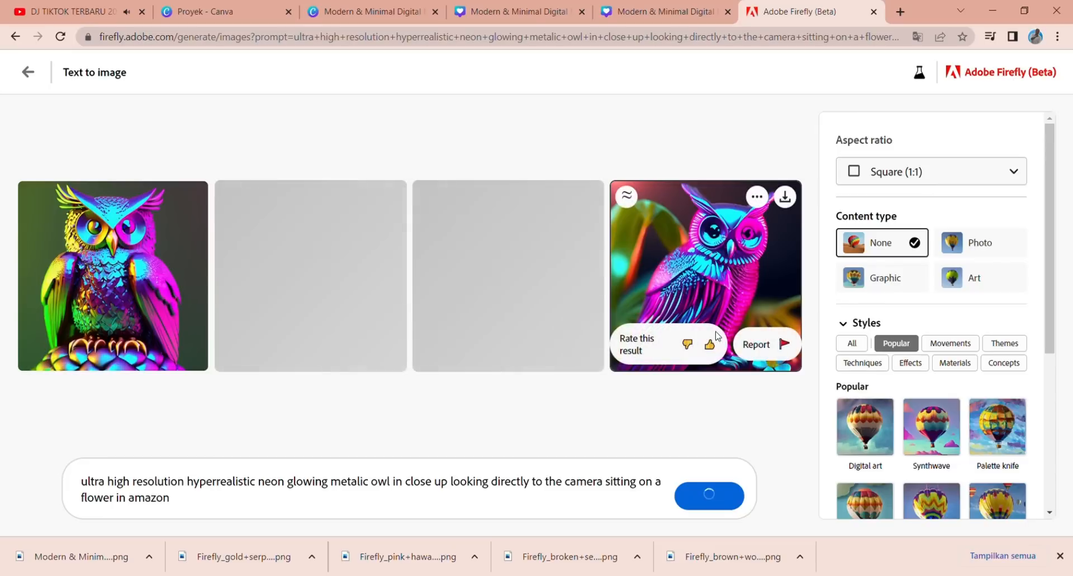
Step: Try the Photo and Graphic content types for the owl images and settle on Art
click(979, 246)
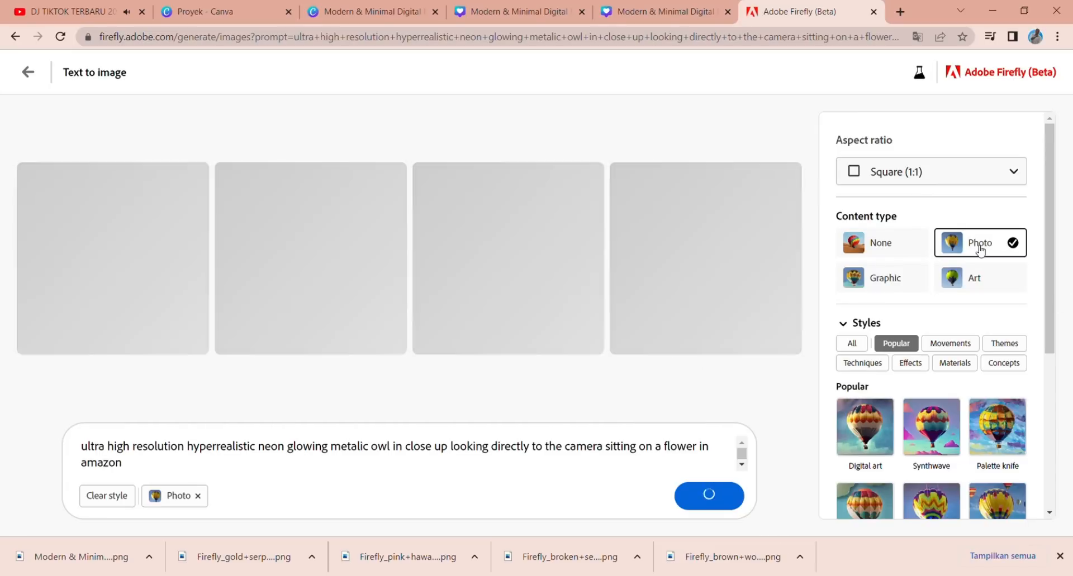
click(1059, 556)
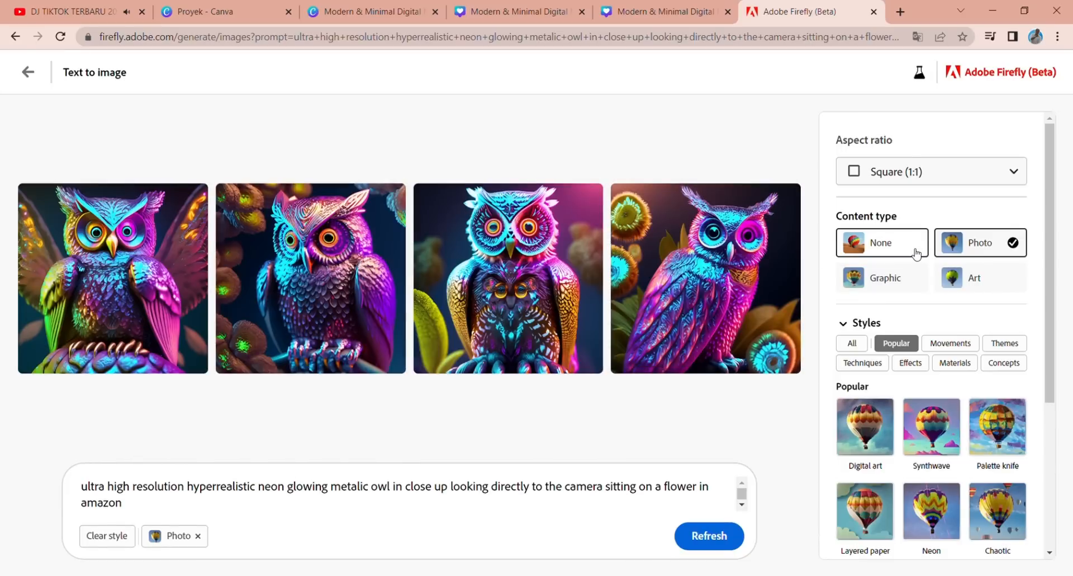
click(898, 284)
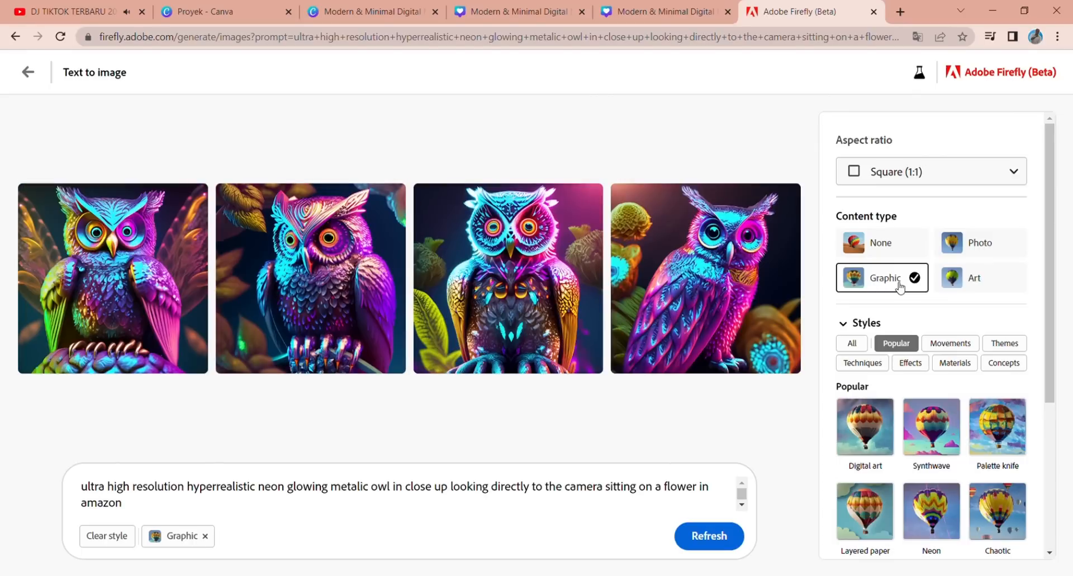
click(975, 279)
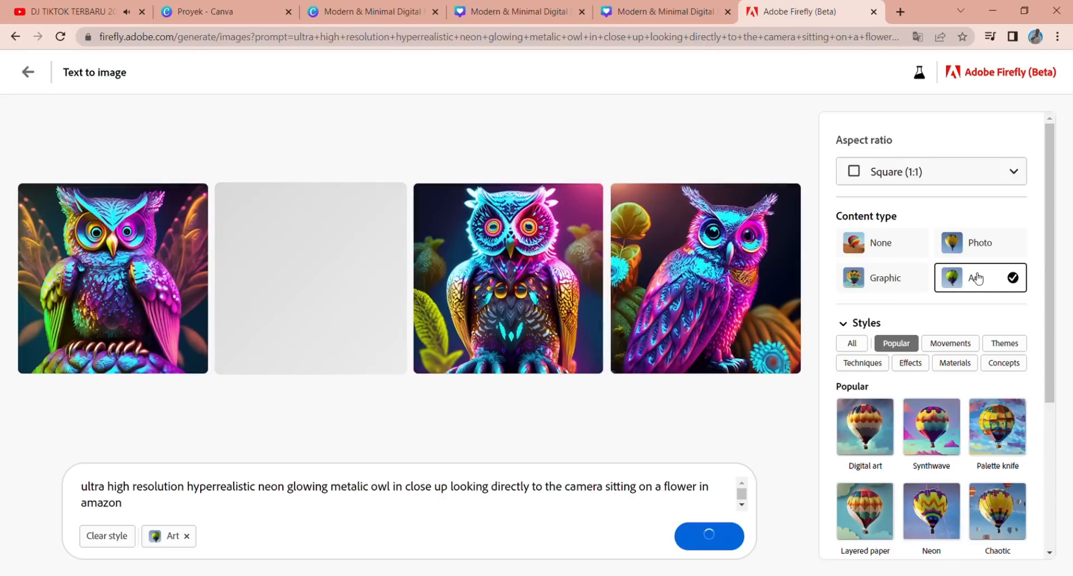
Step: Download the third owl image, the one facing forward with orange eyes, and close its preview
click(531, 286)
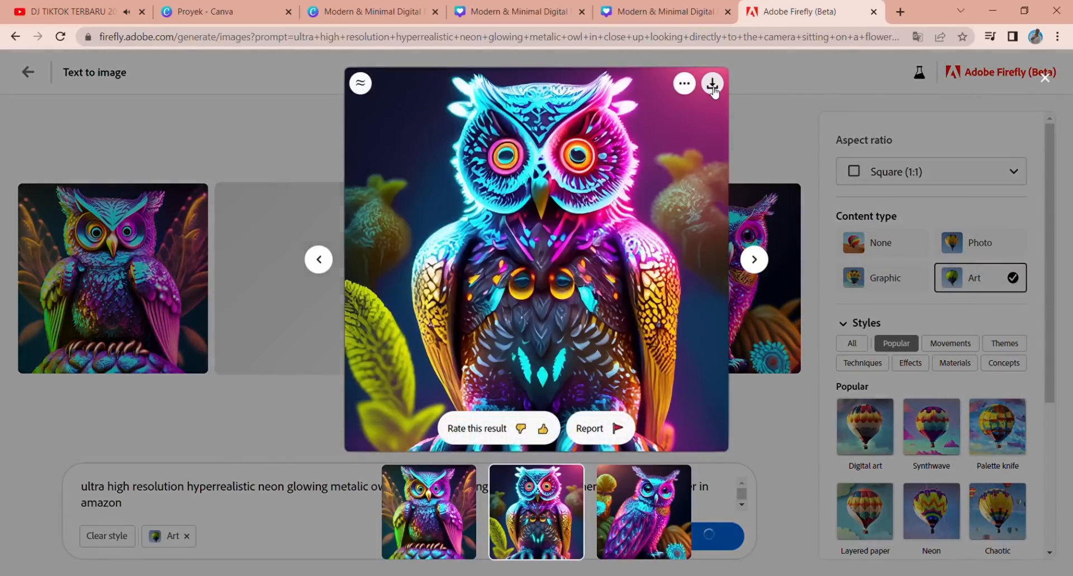
click(712, 85)
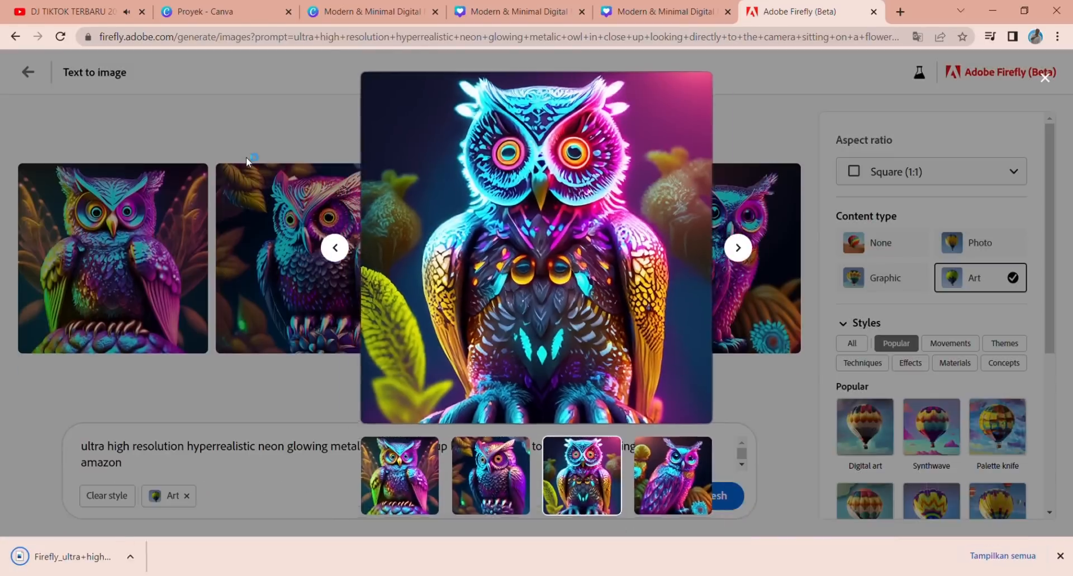
click(246, 157)
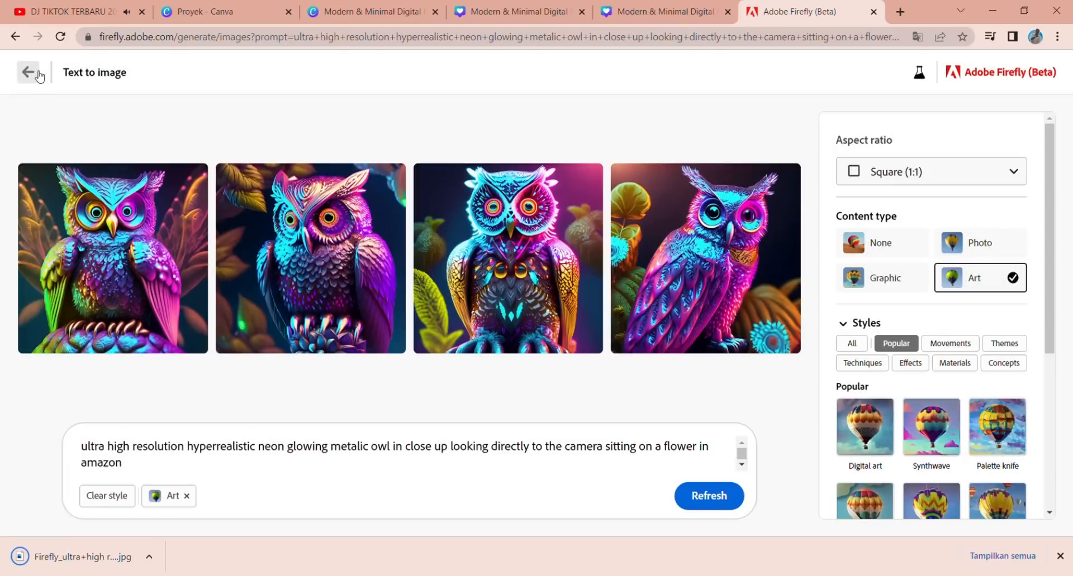
Step: Generate images from the gallery's prompt of a lemon wearing headphones at the beach and download the third result
click(28, 72)
scroll(691, 323, down, 3)
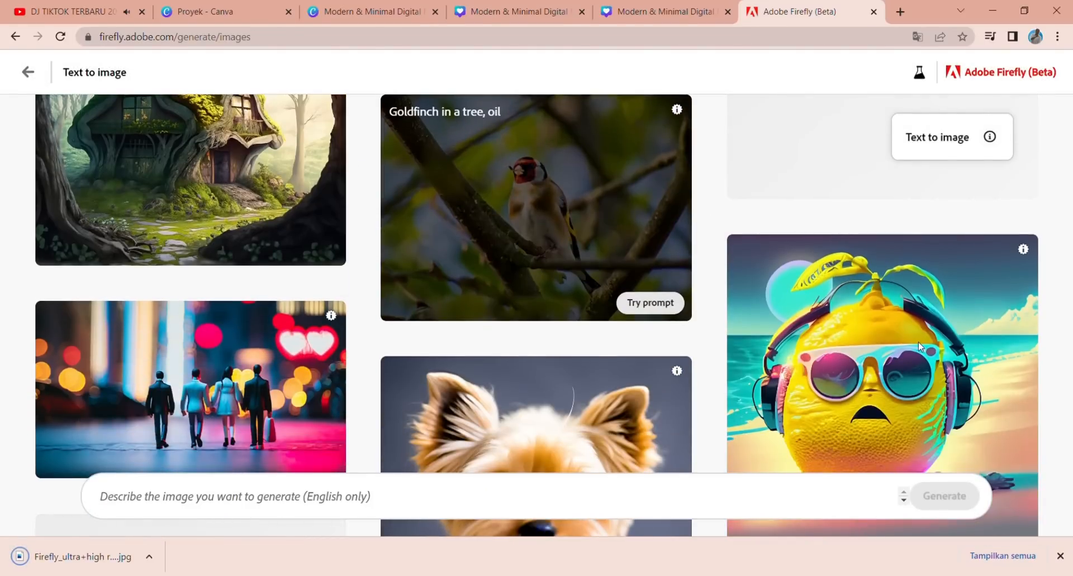
click(917, 342)
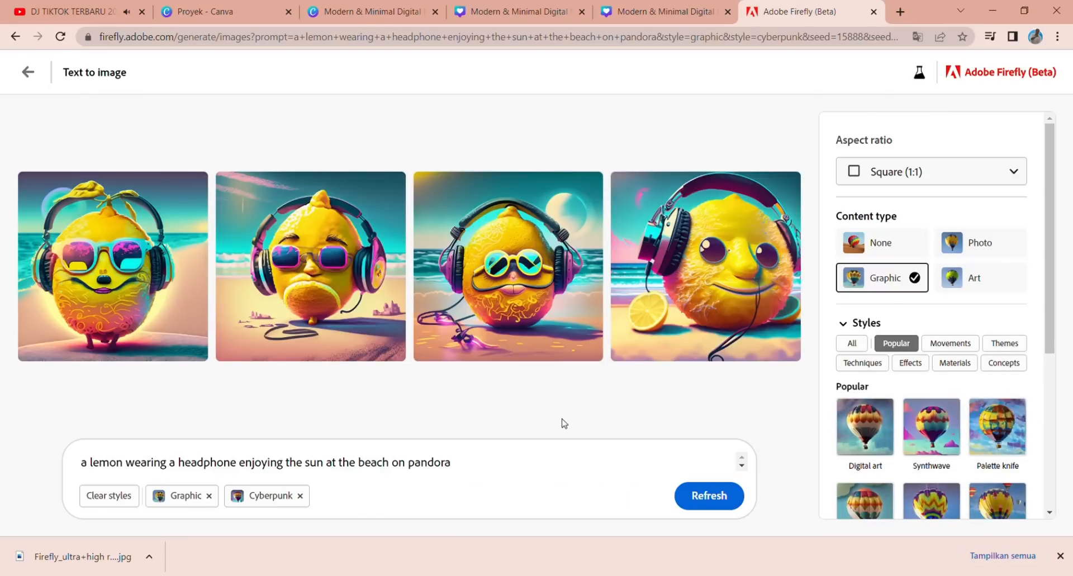
click(528, 307)
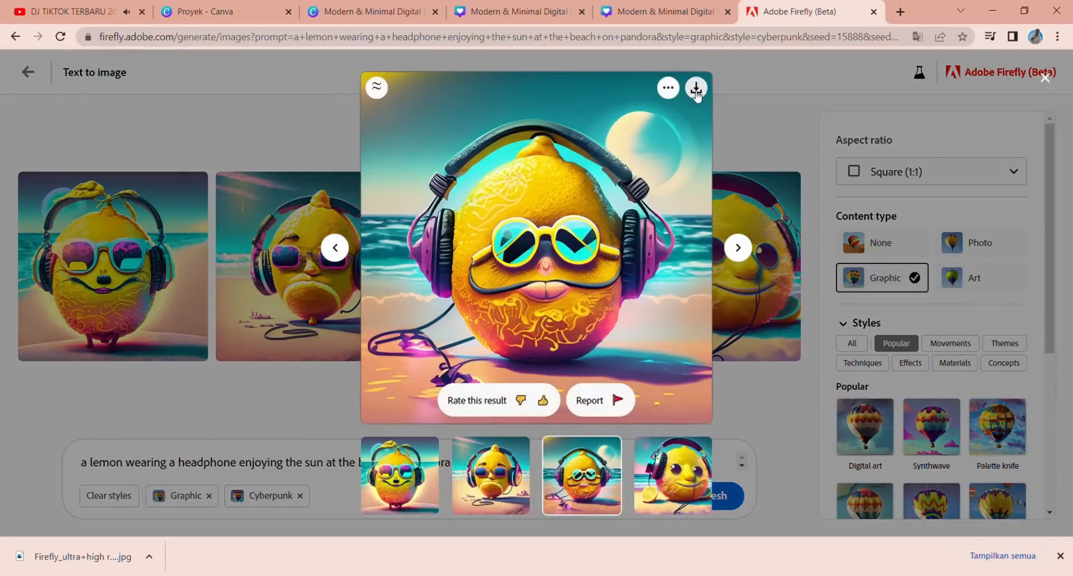
click(696, 89)
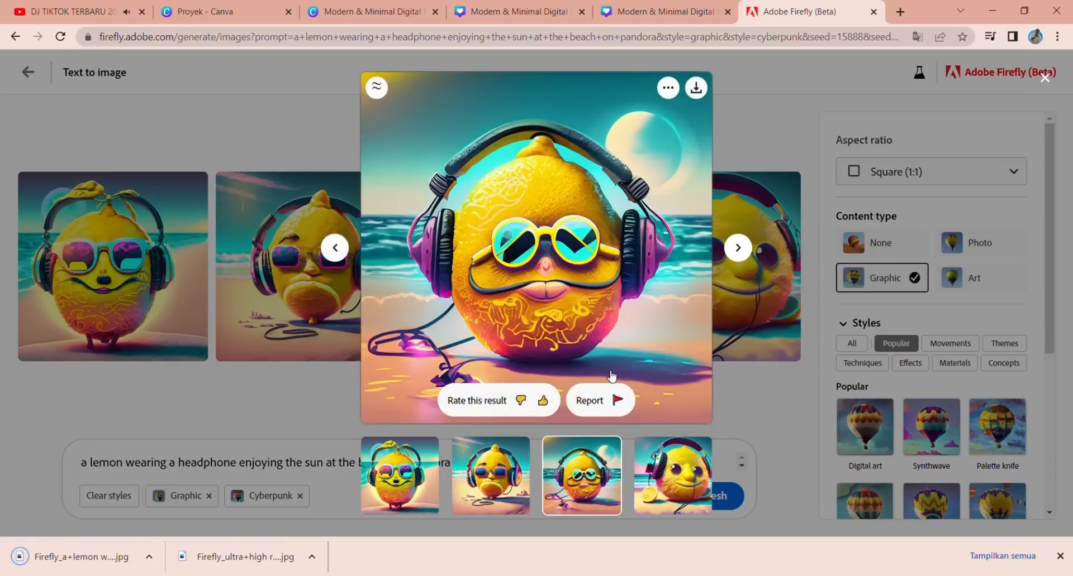
Step: Close the lemon preview, return to the prompt gallery and look through its sample images for another prompt
click(144, 101)
click(28, 72)
scroll(694, 326, down, 8)
scroll(693, 328, down, 5)
scroll(695, 328, down, 6)
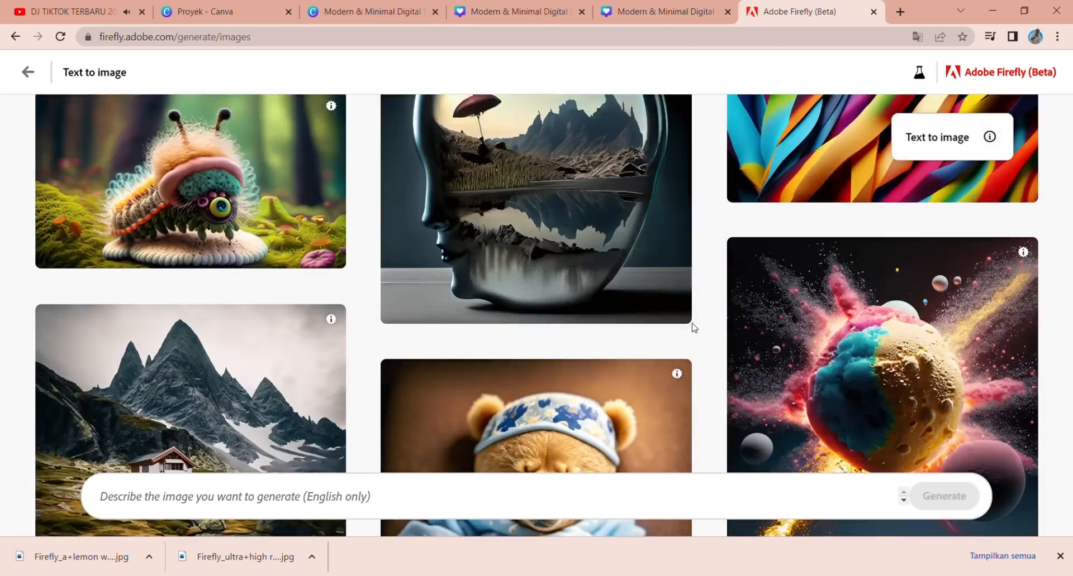
scroll(692, 335, up, 4)
scroll(695, 344, down, 1)
scroll(694, 345, down, 10)
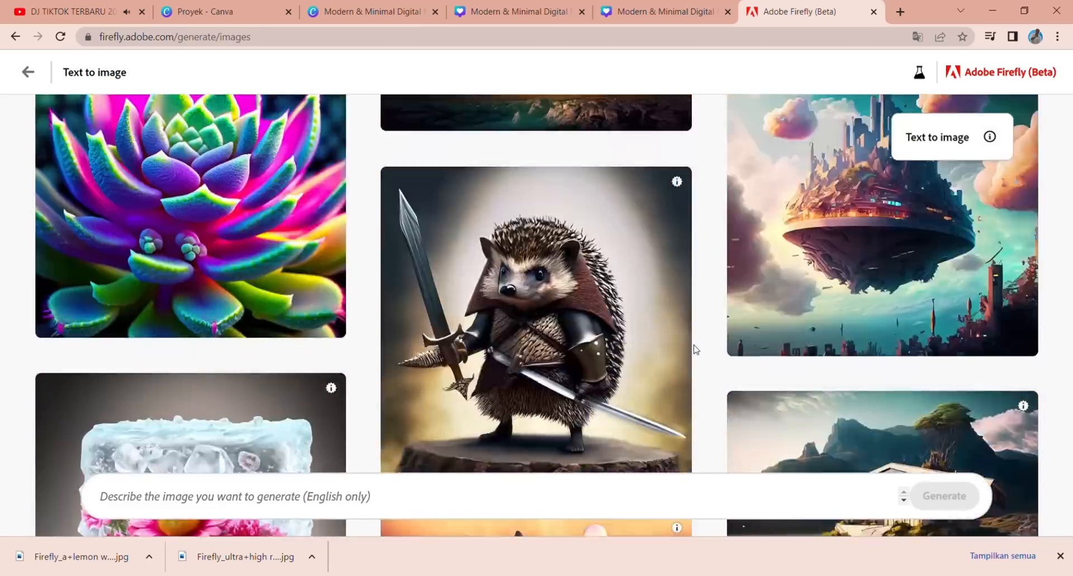
scroll(694, 349, up, 4)
scroll(794, 363, up, 20)
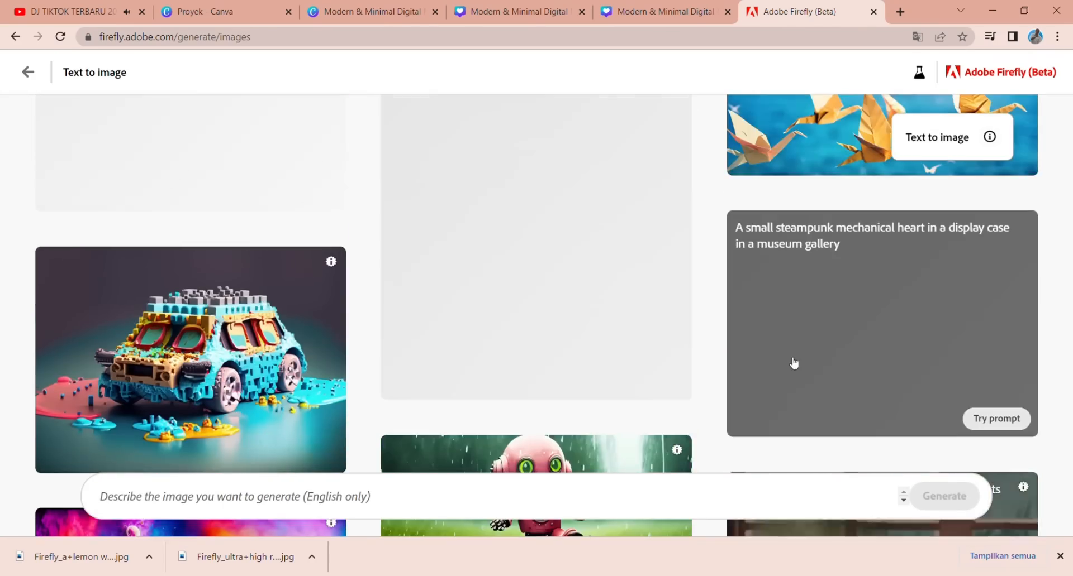
scroll(699, 368, up, 3)
scroll(699, 369, down, 12)
scroll(700, 367, up, 1)
scroll(697, 366, up, 7)
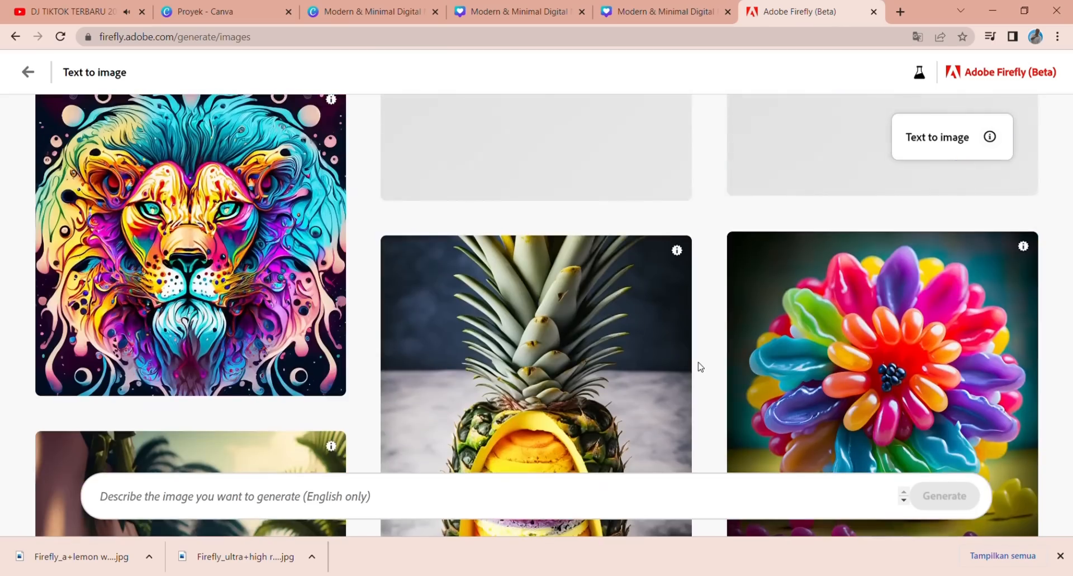
Step: Generate images from the gallery's prompt of swirling colors with bubbles and droplets forming a lion, and download the third result
scroll(697, 366, down, 4)
click(302, 376)
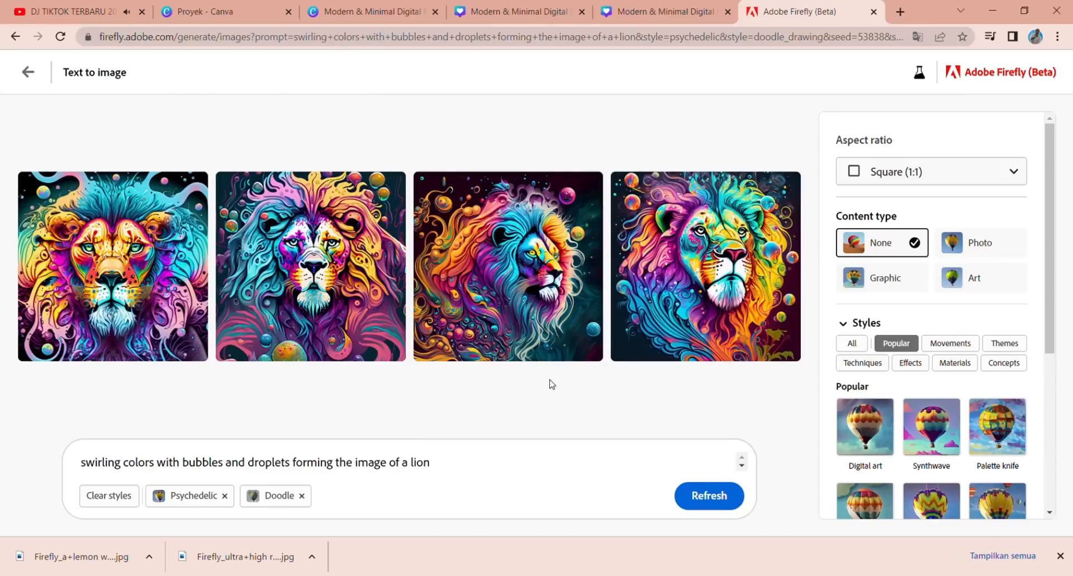
click(542, 271)
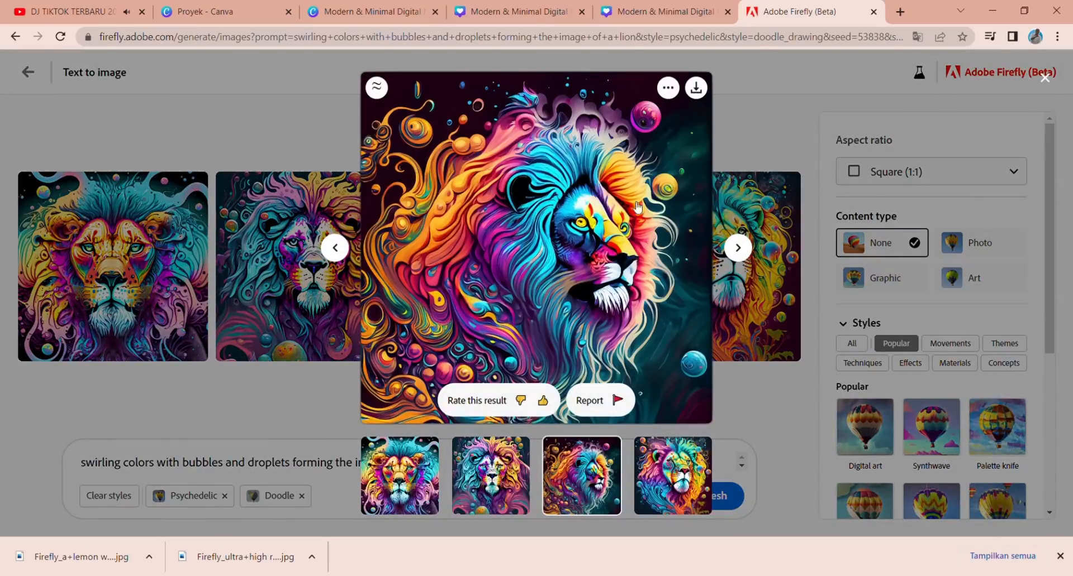
click(696, 88)
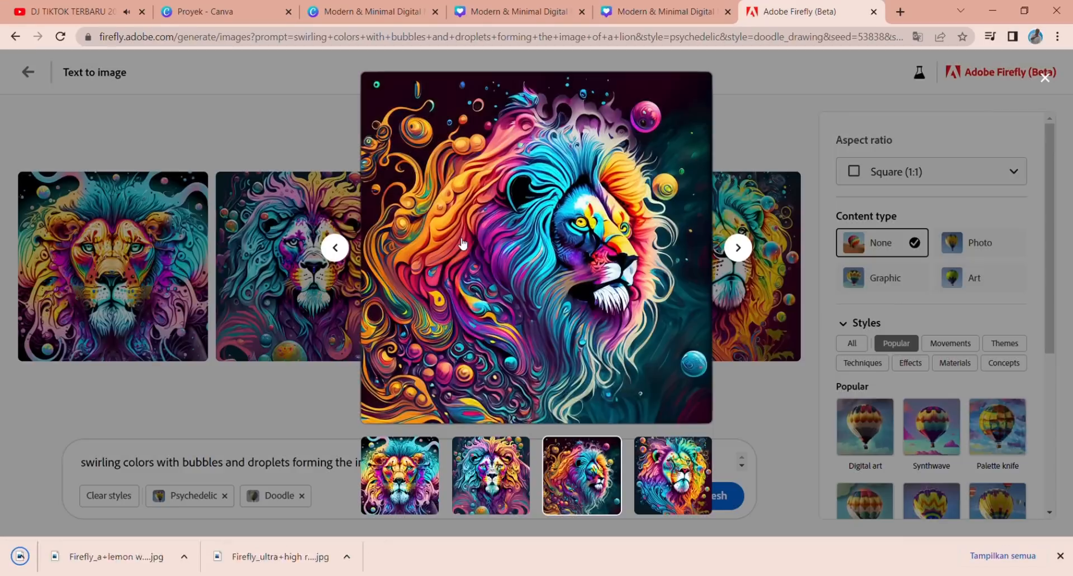
Step: Return from the lion results to the gallery and examine more sample images for a suitable animal prompt
click(29, 73)
scroll(692, 302, down, 20)
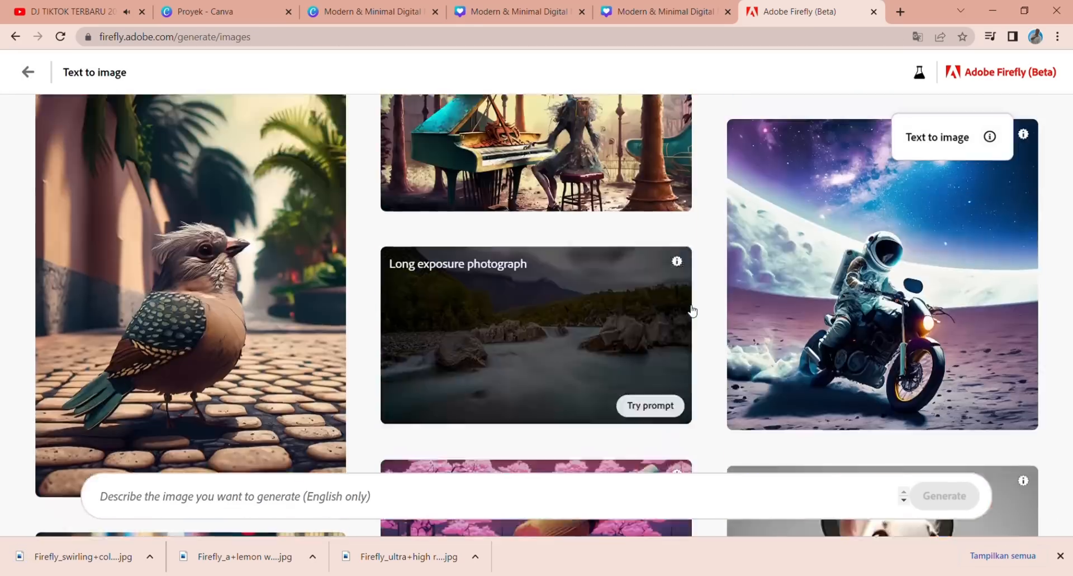
scroll(691, 330, up, 4)
scroll(691, 332, up, 15)
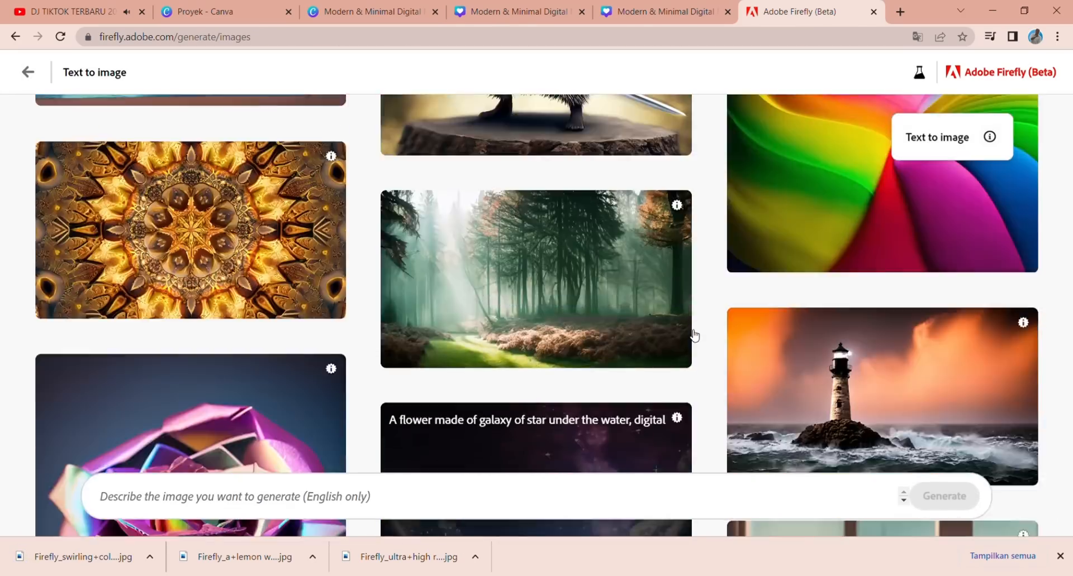
scroll(695, 335, up, 15)
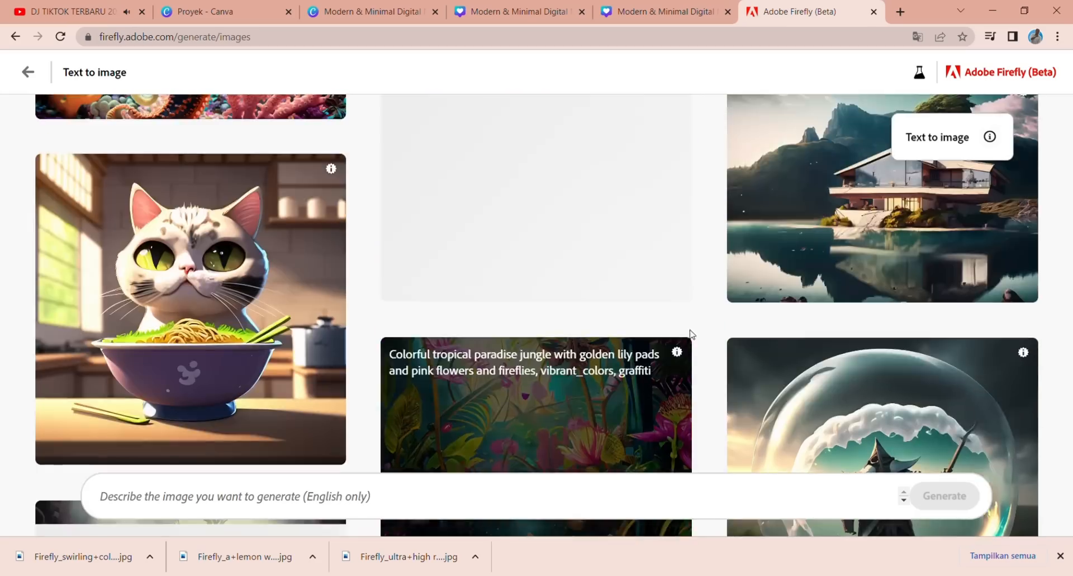
scroll(802, 374, up, 15)
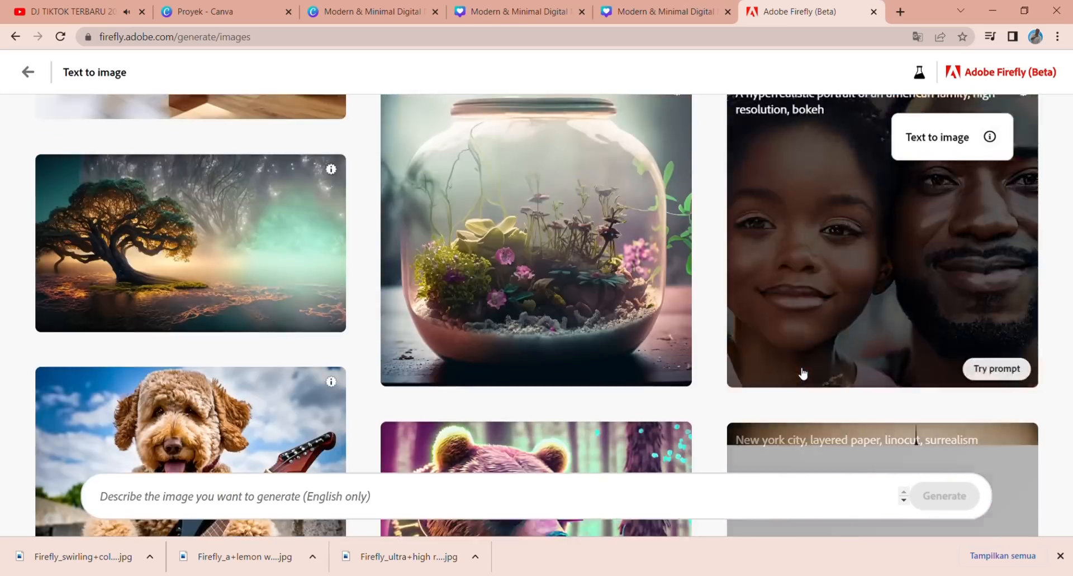
scroll(802, 374, up, 15)
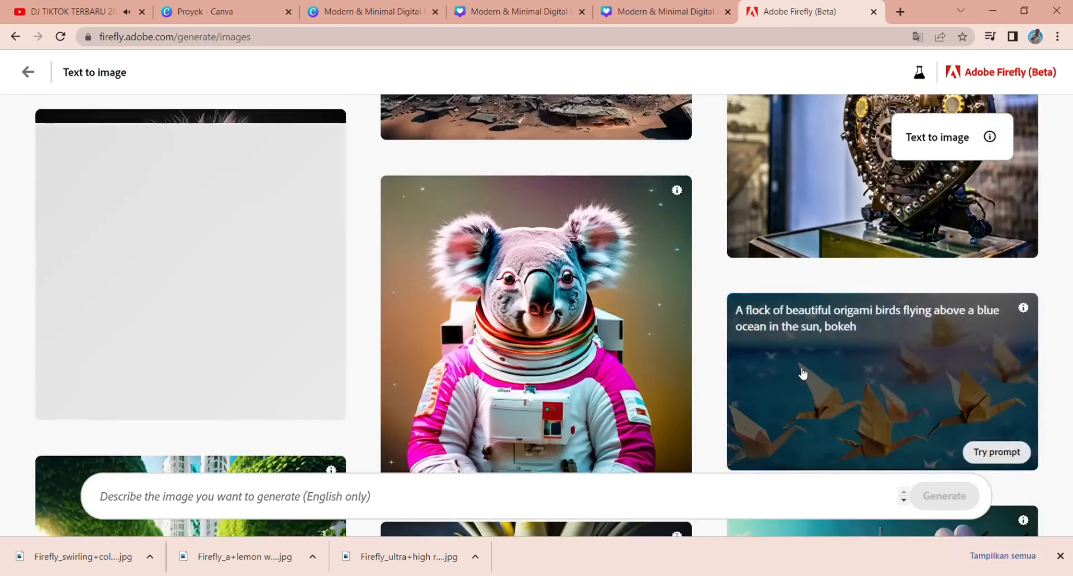
scroll(799, 373, up, 15)
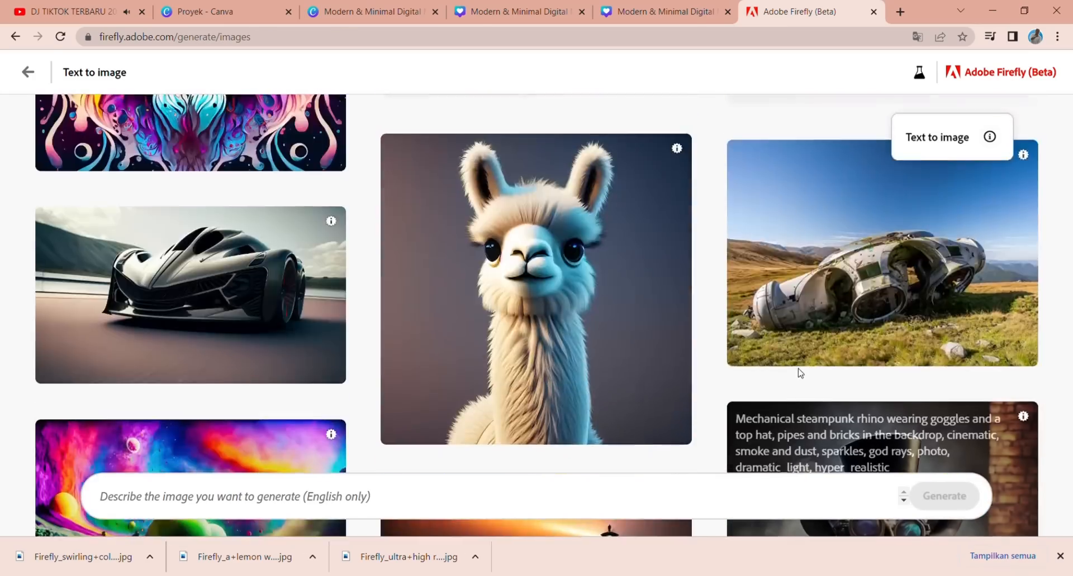
scroll(802, 373, up, 5)
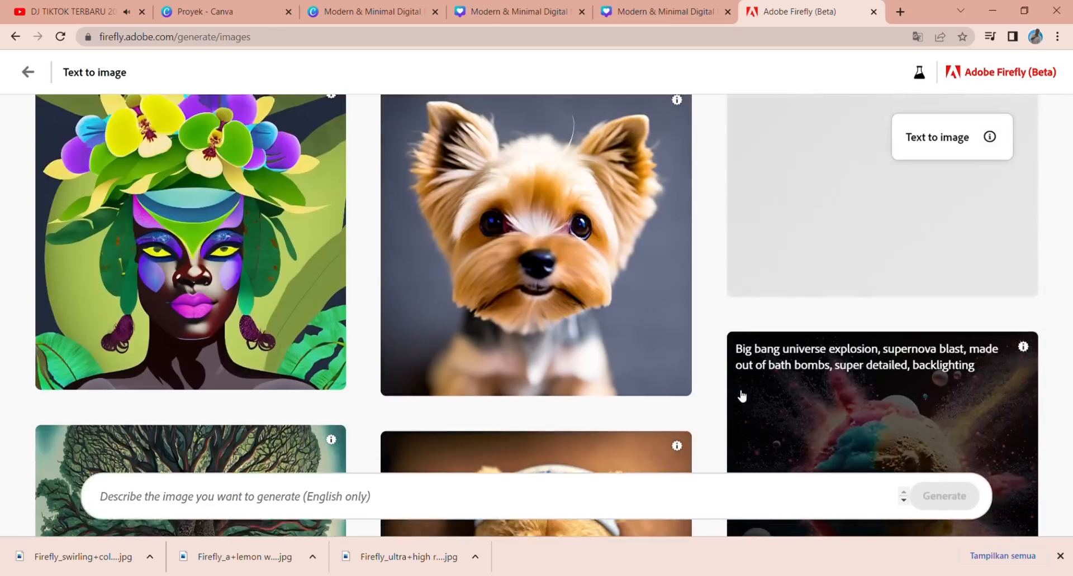
scroll(741, 396, up, 10)
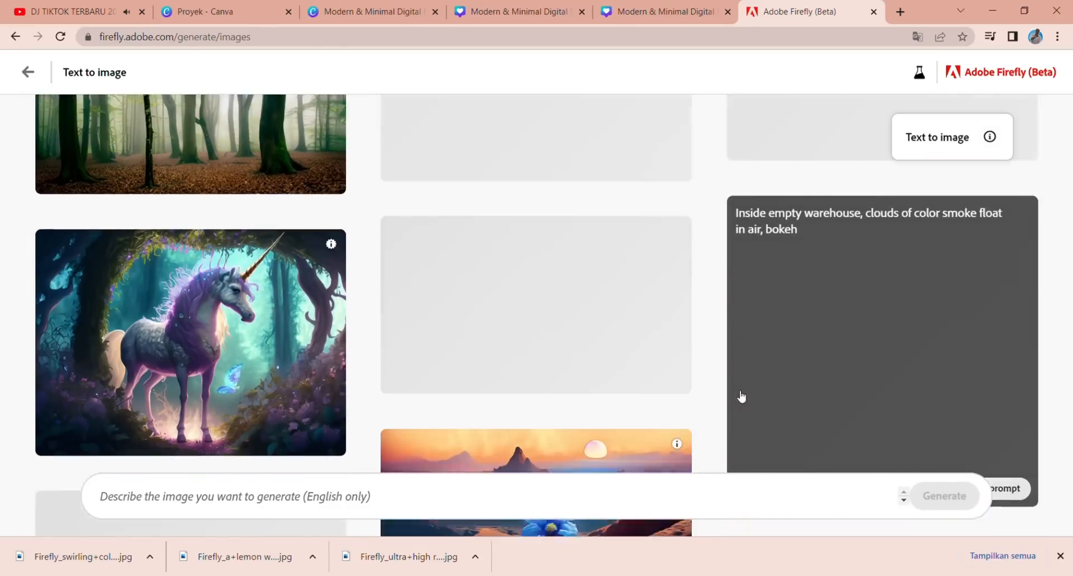
scroll(666, 374, up, 15)
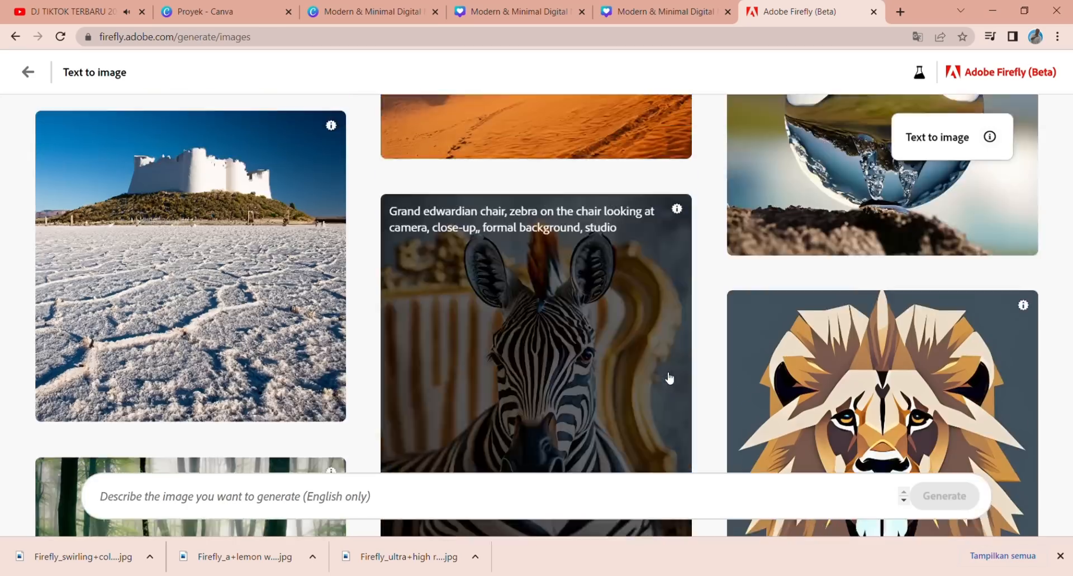
scroll(669, 380, up, 15)
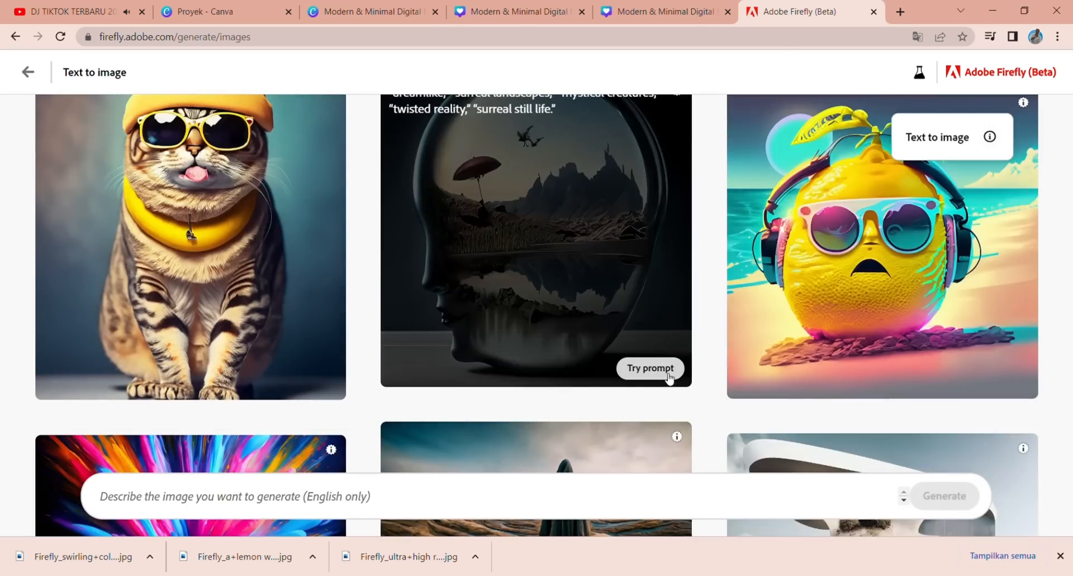
scroll(668, 379, up, 10)
scroll(669, 380, up, 5)
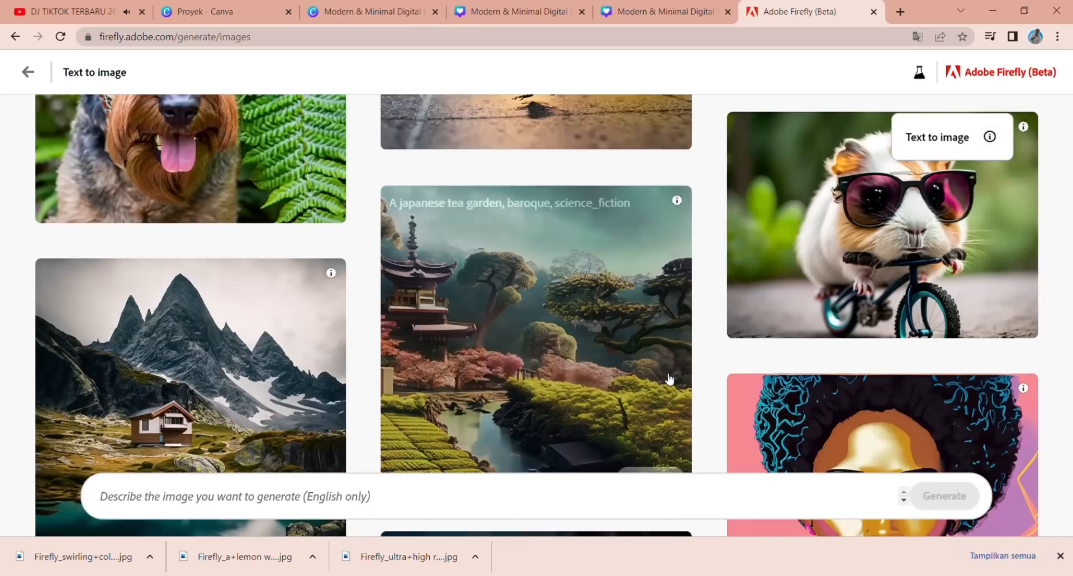
Step: Generate images from the gallery's prompt of a guinea pig riding a bike in sunglasses, download the fourth result and close its preview
click(900, 269)
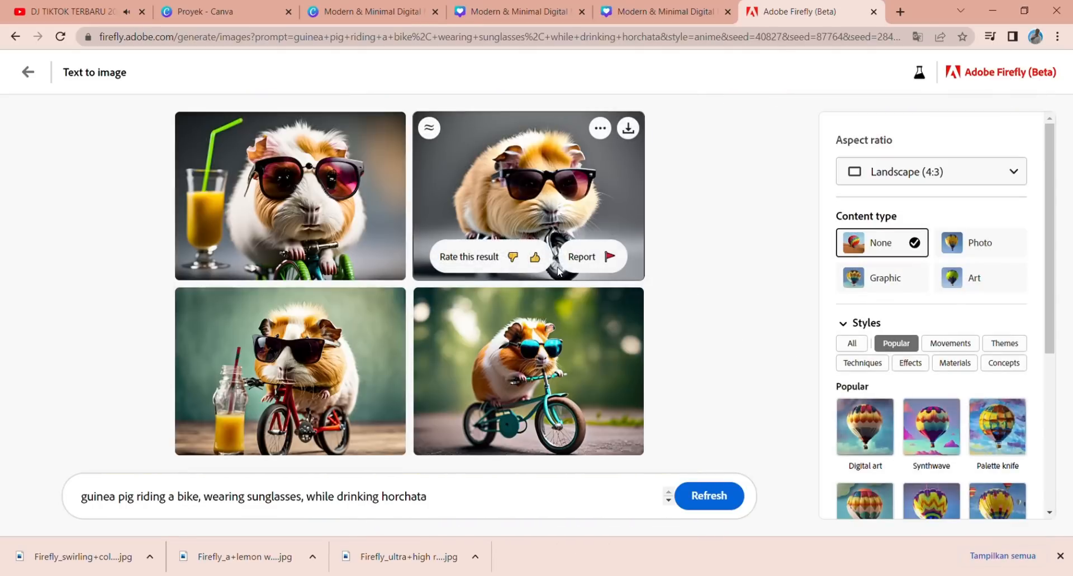
click(552, 371)
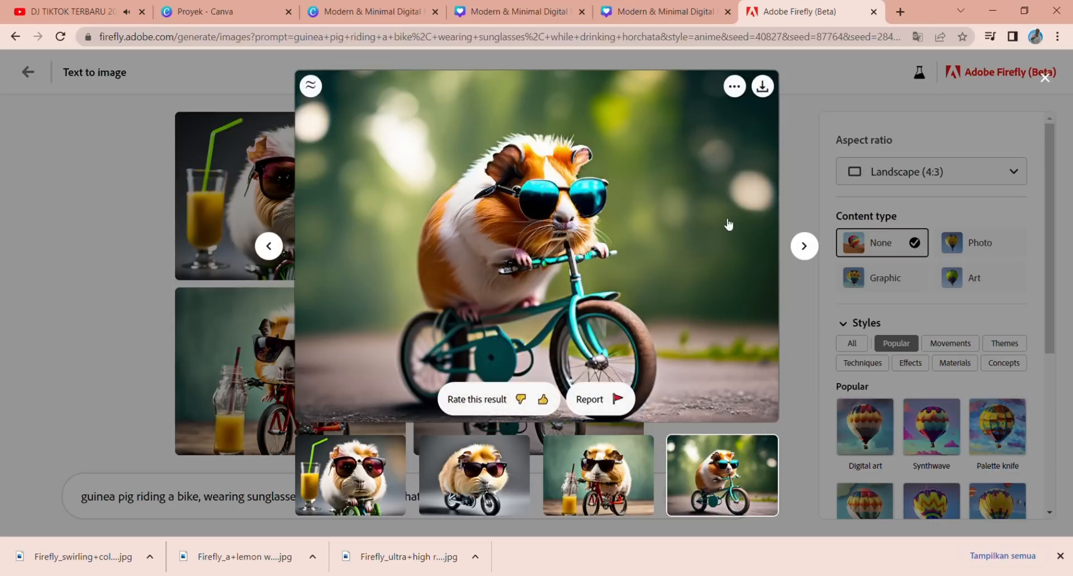
click(911, 224)
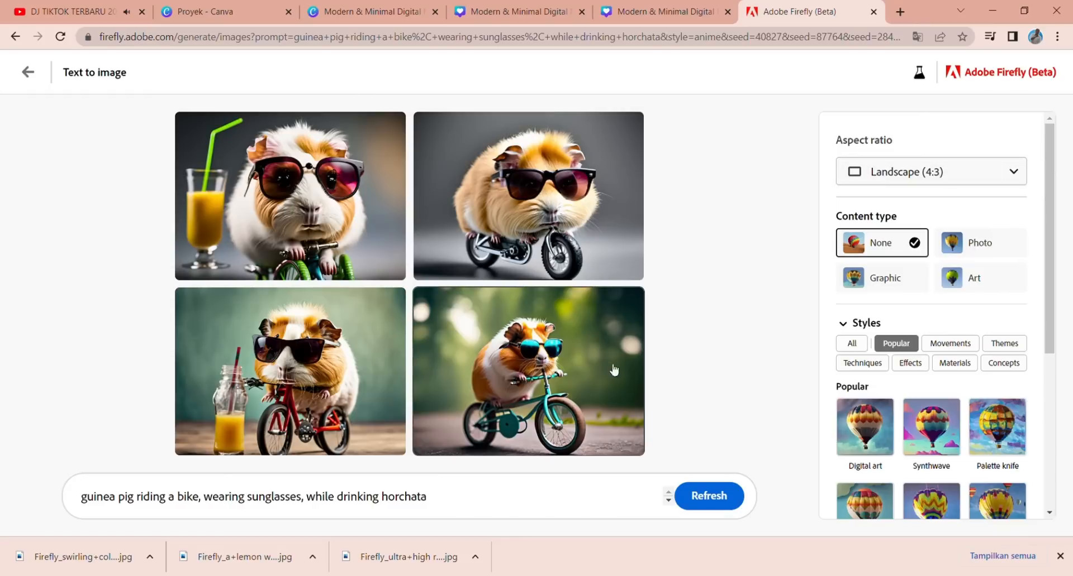
click(584, 378)
click(762, 87)
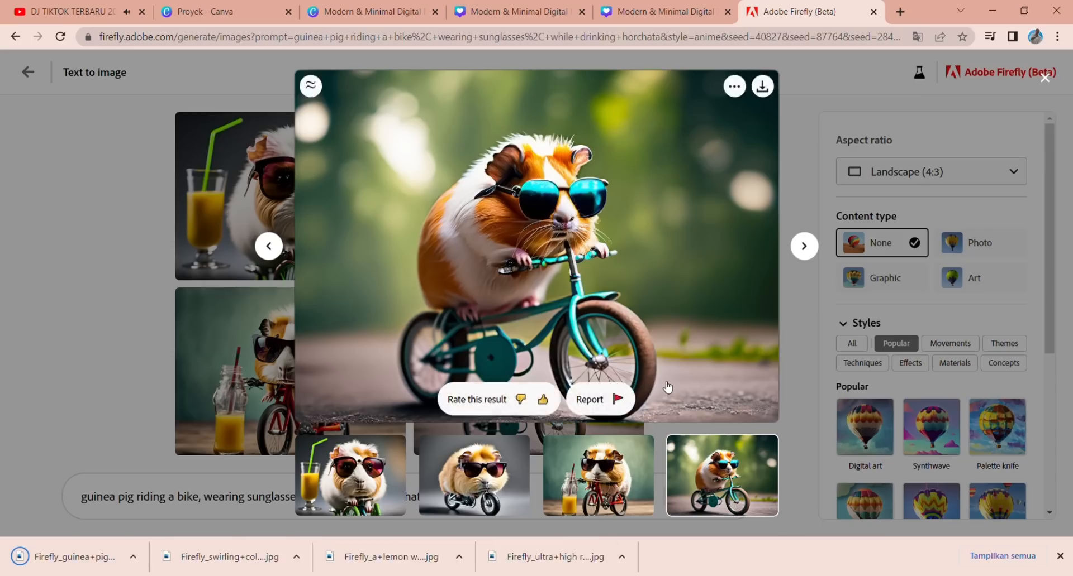
click(54, 258)
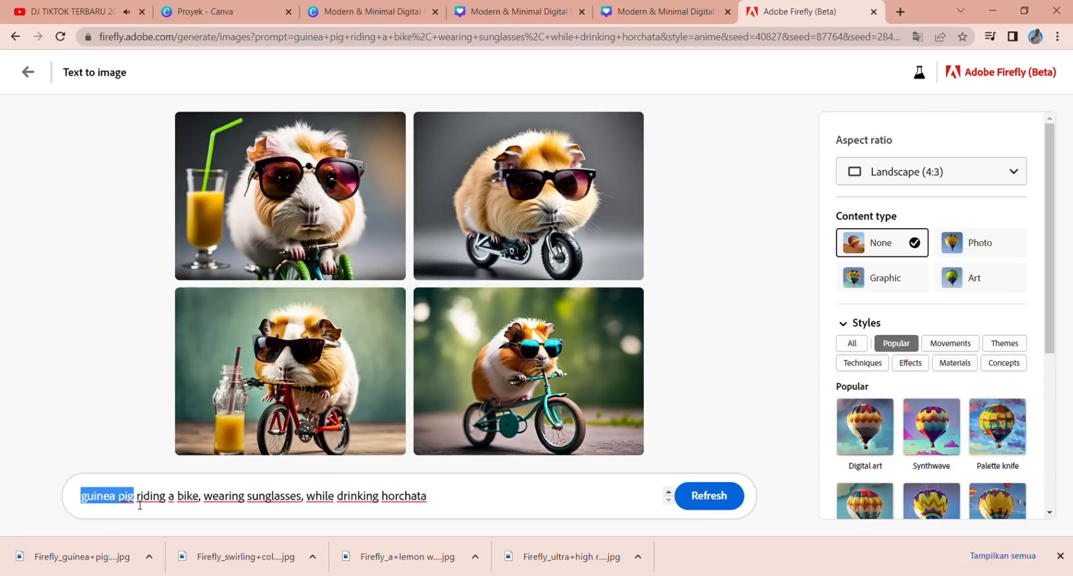
Step: Replace the guinea pig in the prompt with "a cat" and generate, then add "wear army clote" and generate again
click(708, 503)
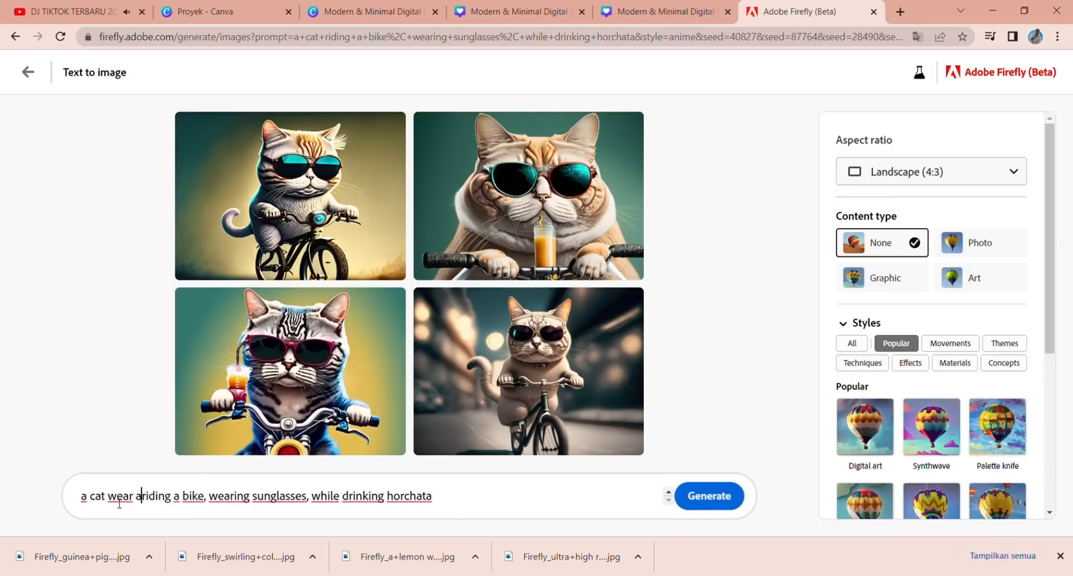
click(716, 497)
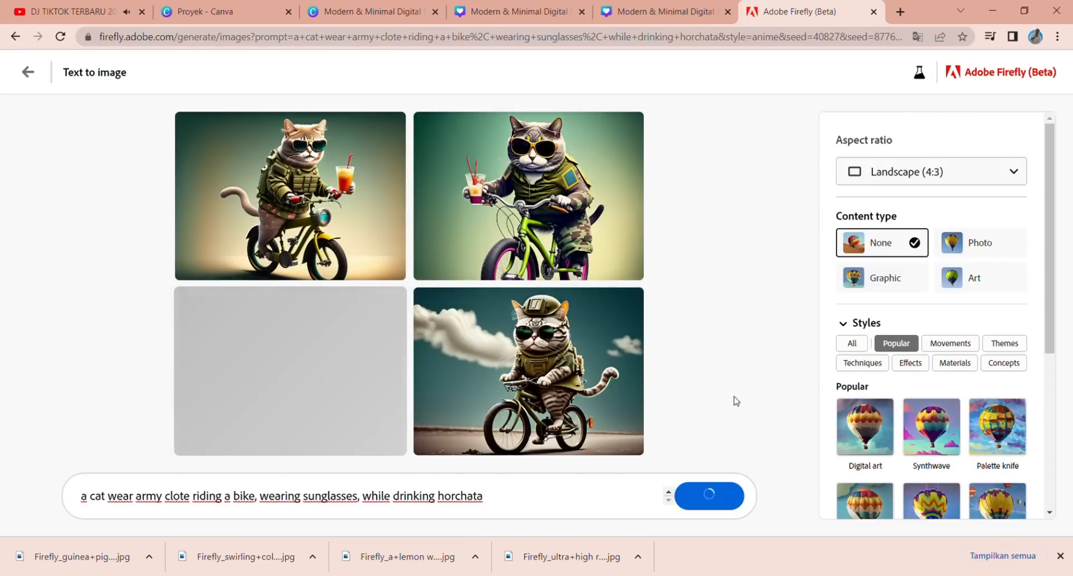
Step: Download the second army-cat image, the gray cat on the green bike, and close its preview
click(542, 211)
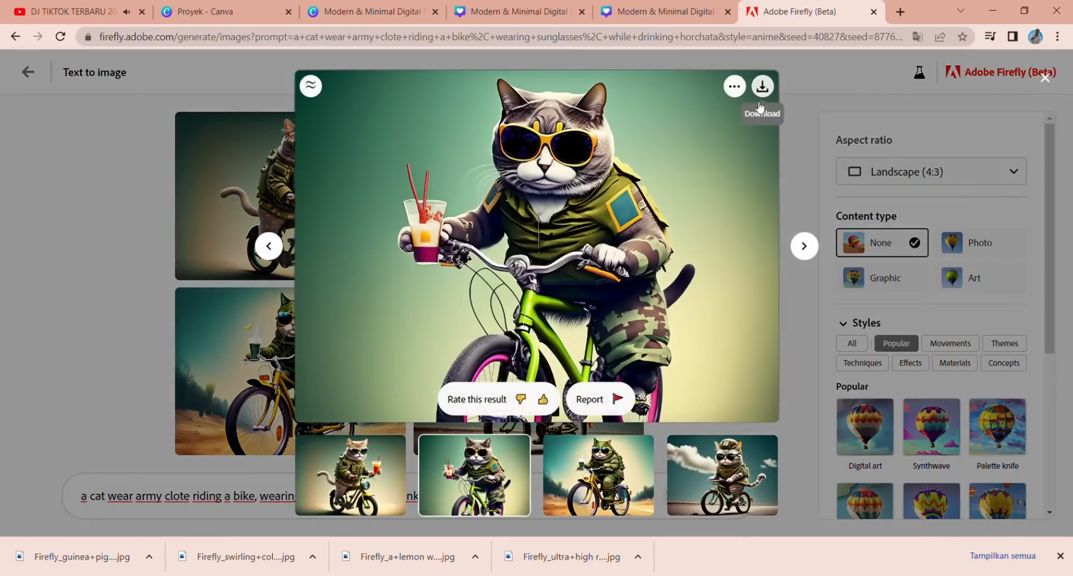
click(762, 87)
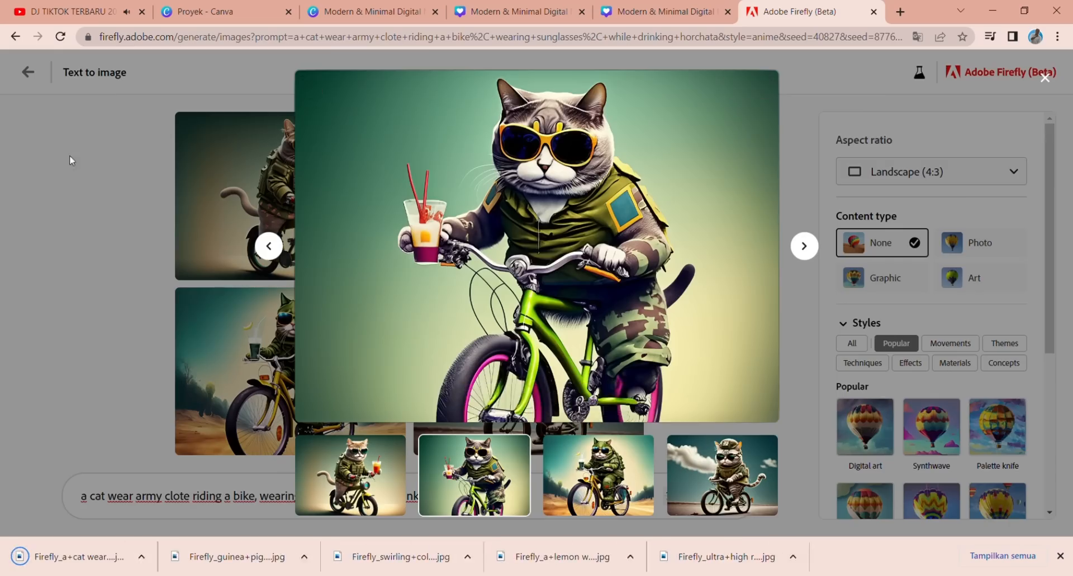
click(69, 161)
Step: Generate images from the gallery's Interior Design prompt of a living room and kitchen, using the Square (1:1) aspect ratio
click(28, 74)
scroll(623, 337, up, 5)
scroll(623, 337, up, 20)
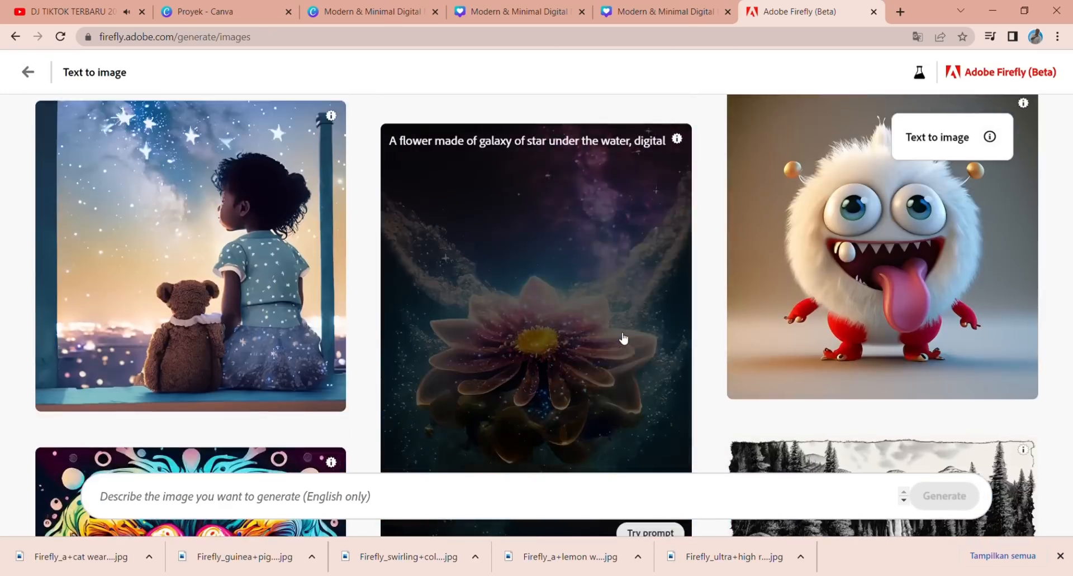
scroll(623, 337, up, 20)
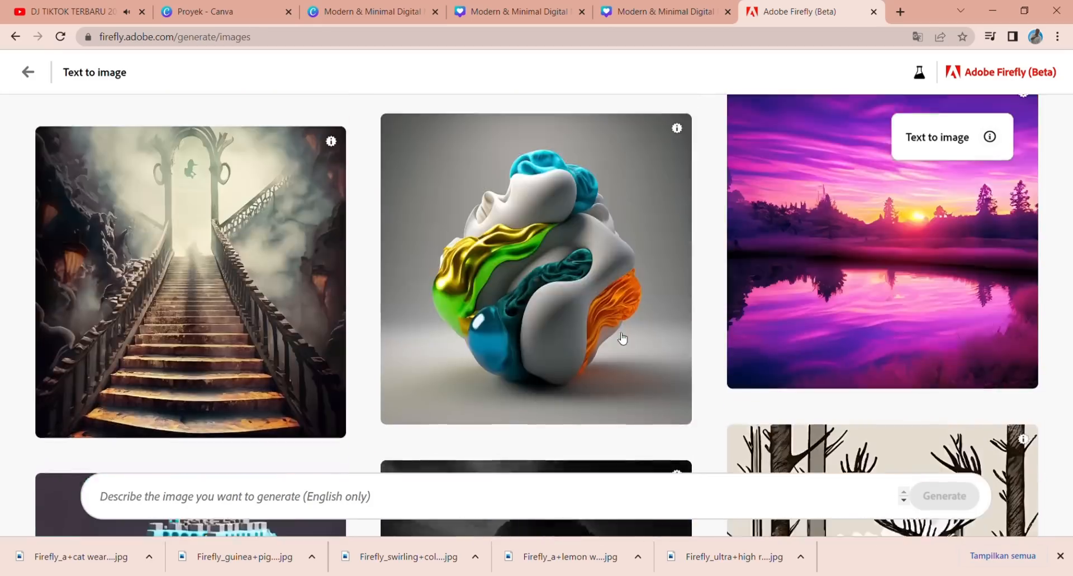
scroll(623, 337, up, 20)
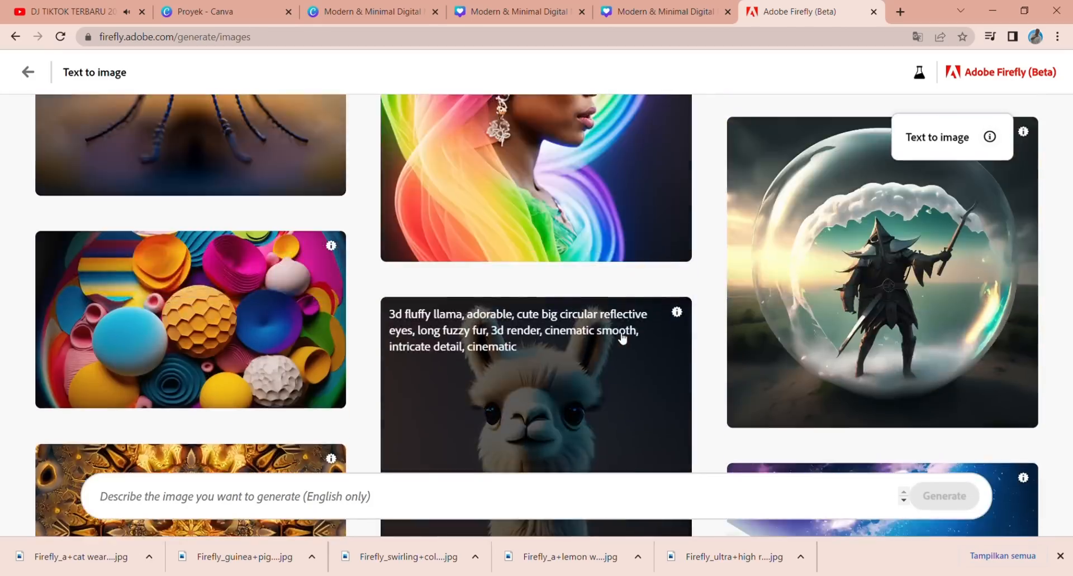
scroll(623, 337, up, 20)
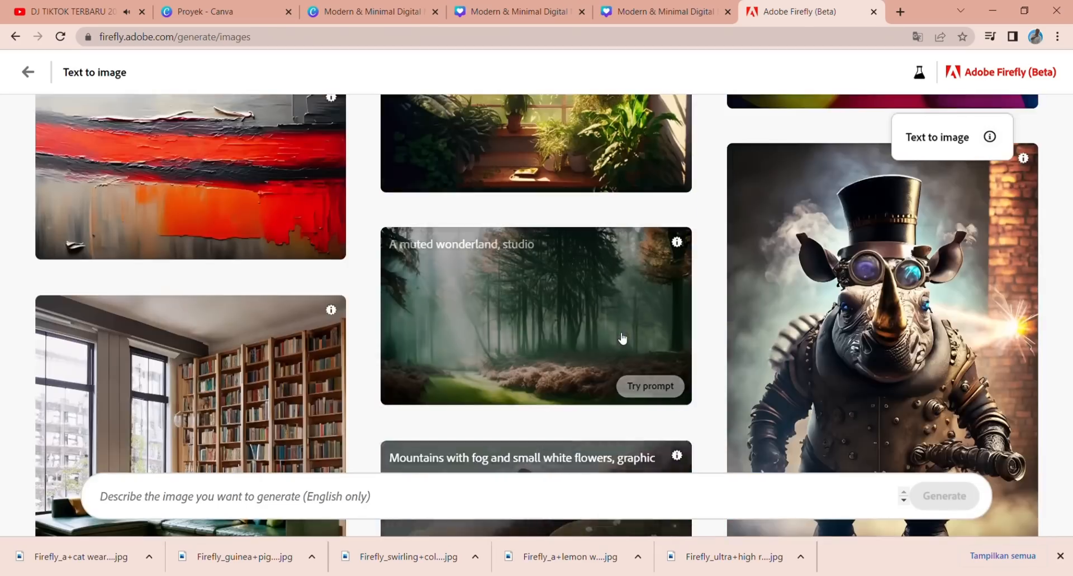
scroll(608, 367, up, 20)
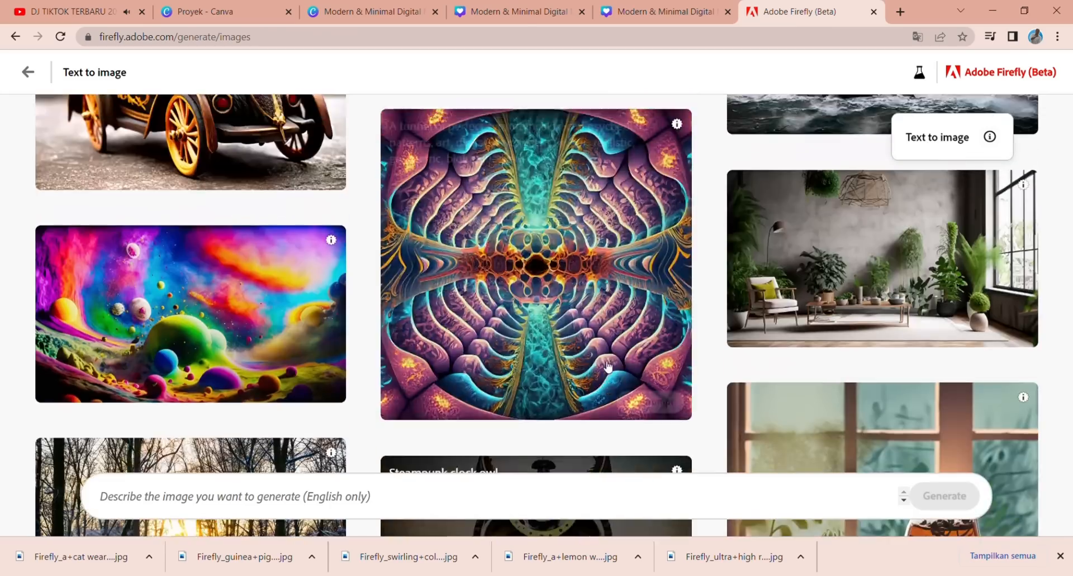
scroll(608, 367, up, 8)
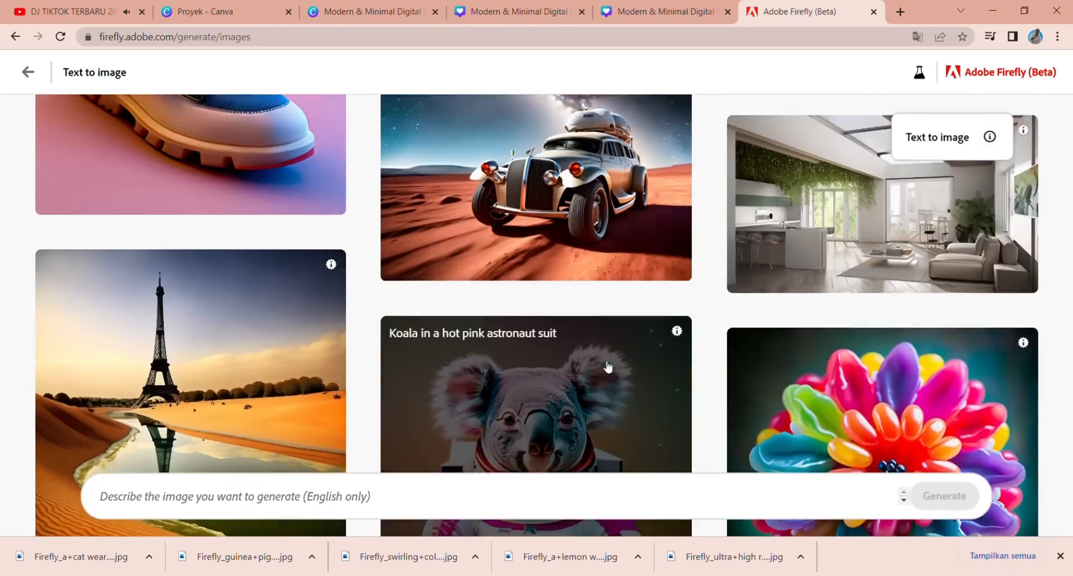
click(833, 417)
click(921, 172)
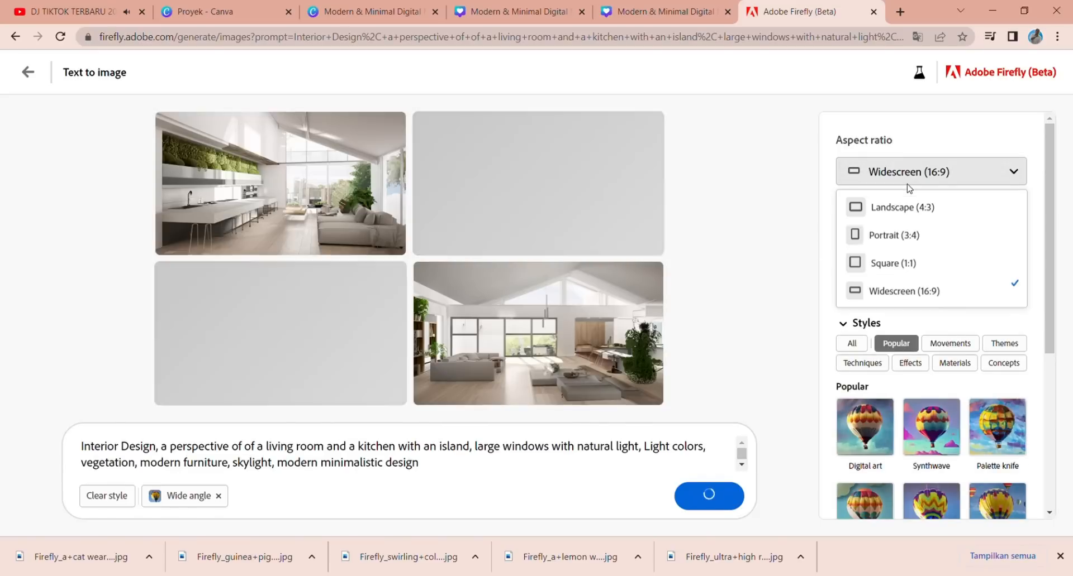
click(888, 265)
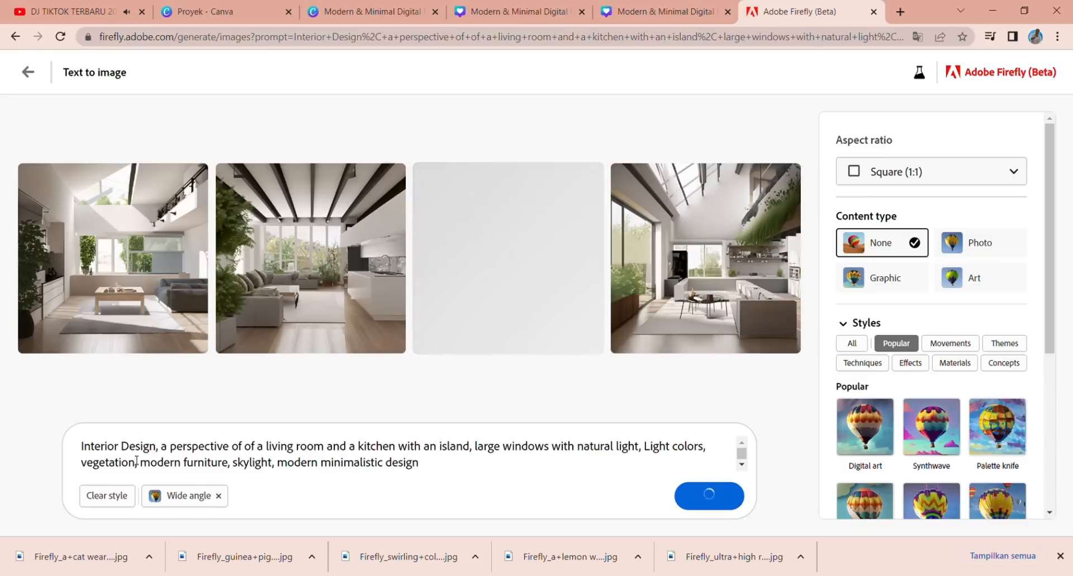
Step: Remove the living room from the interior prompt so it reads "a perspective of a kitchen with an island" and generate
click(119, 453)
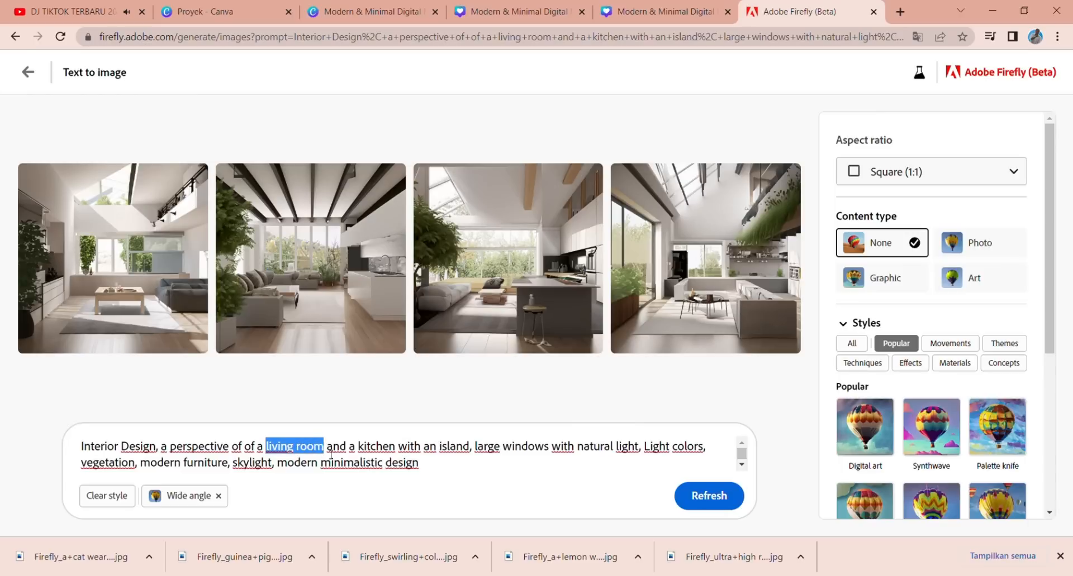
text(kitche)
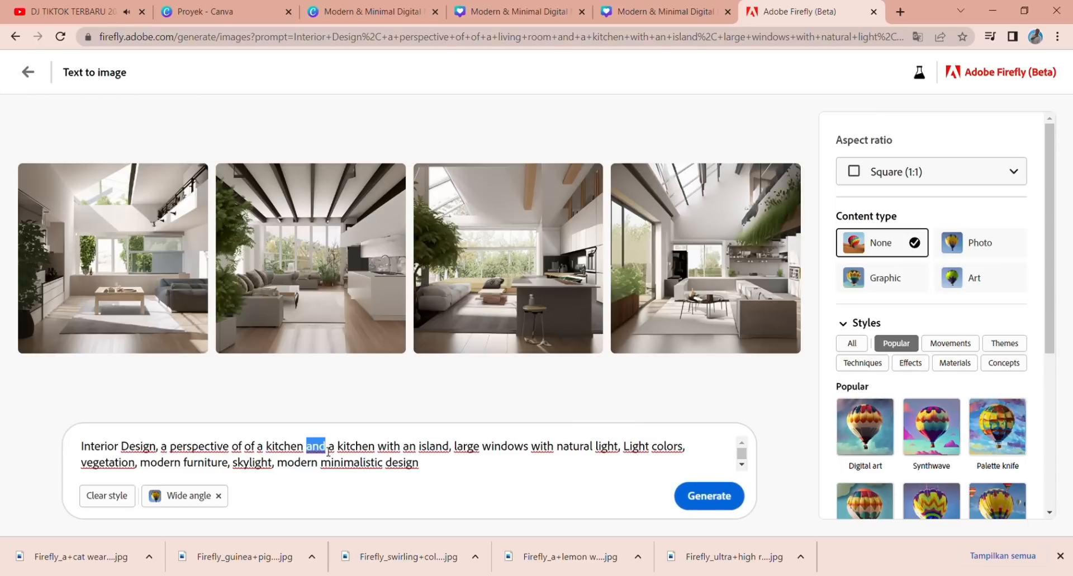
key(BackSpace)
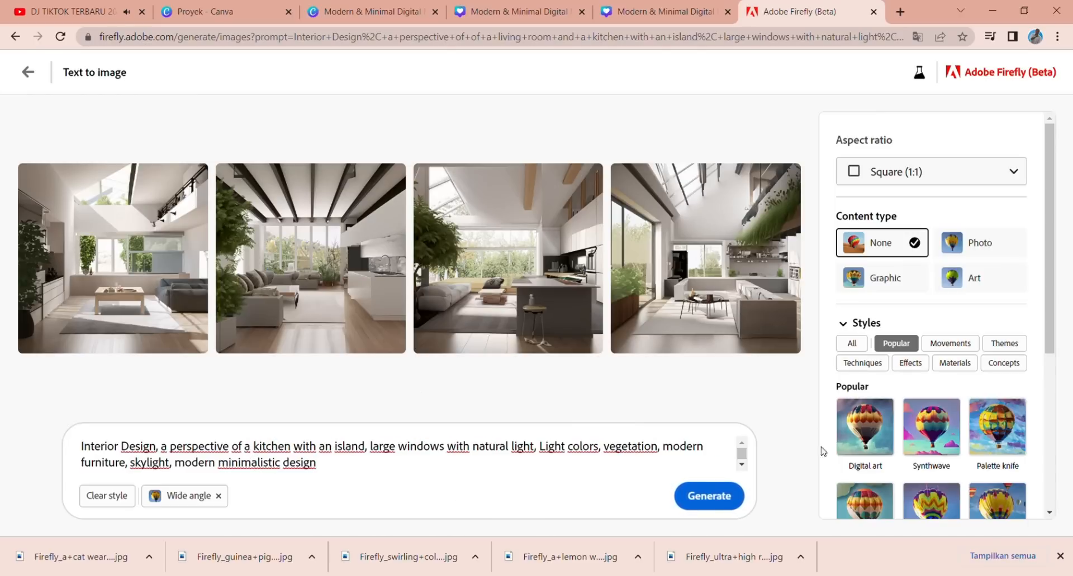
key(Return)
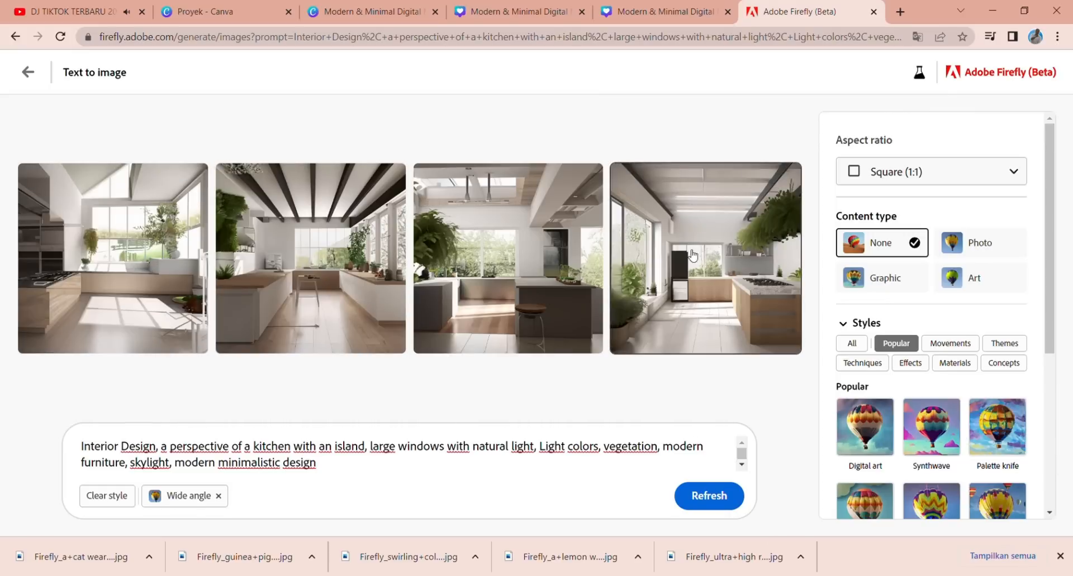
Step: Download the fourth kitchen image, close its preview and return to the prompt gallery
click(730, 277)
click(695, 90)
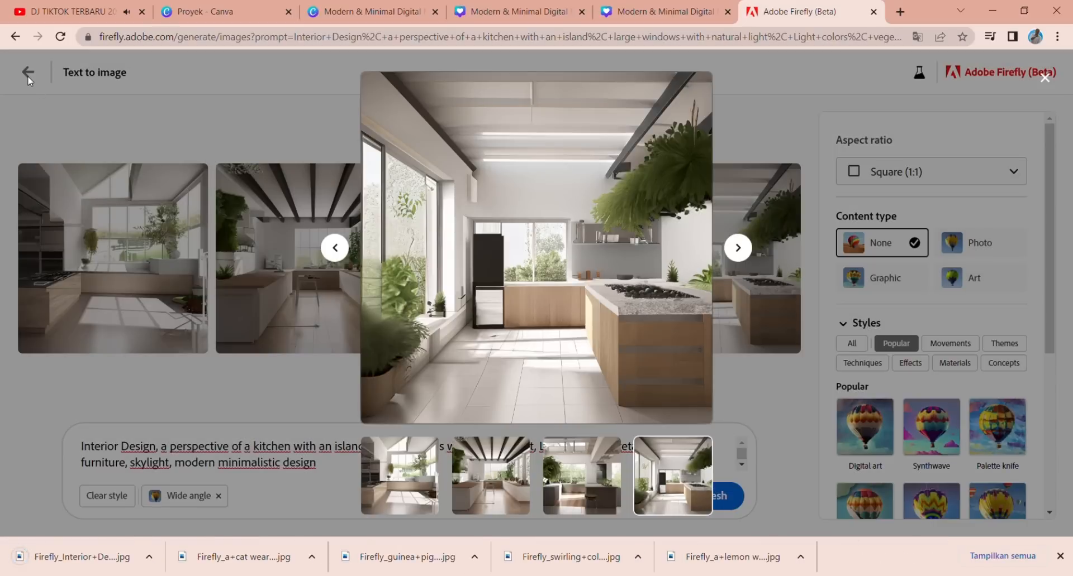
click(29, 73)
Step: Use the gallery's cyberpunk bear with sunglasses prompt, replace the subject with "a banana" and generate, and repeat with "a wolf"
scroll(607, 308, up, 11)
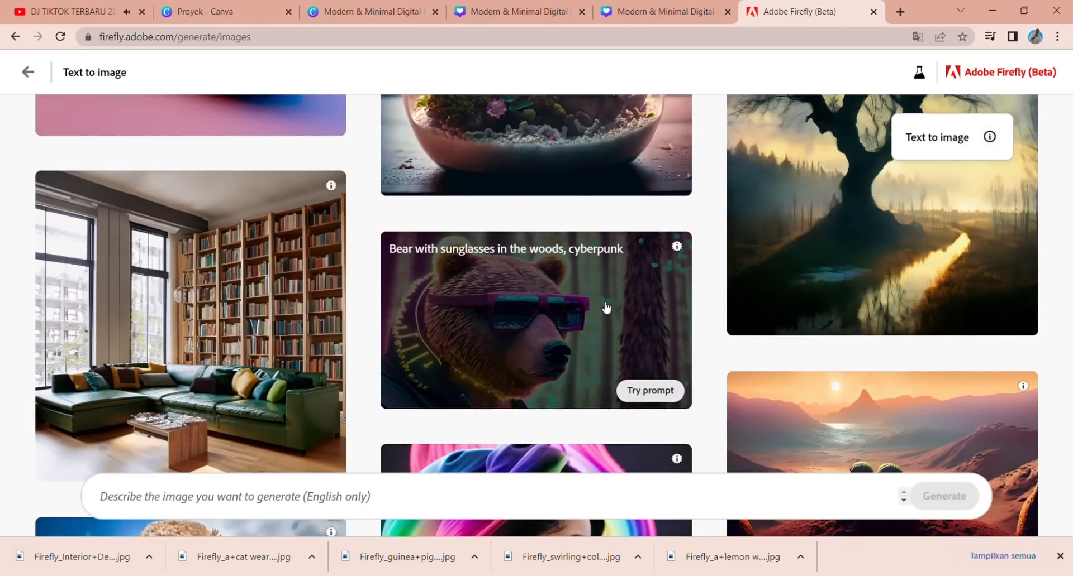
click(602, 320)
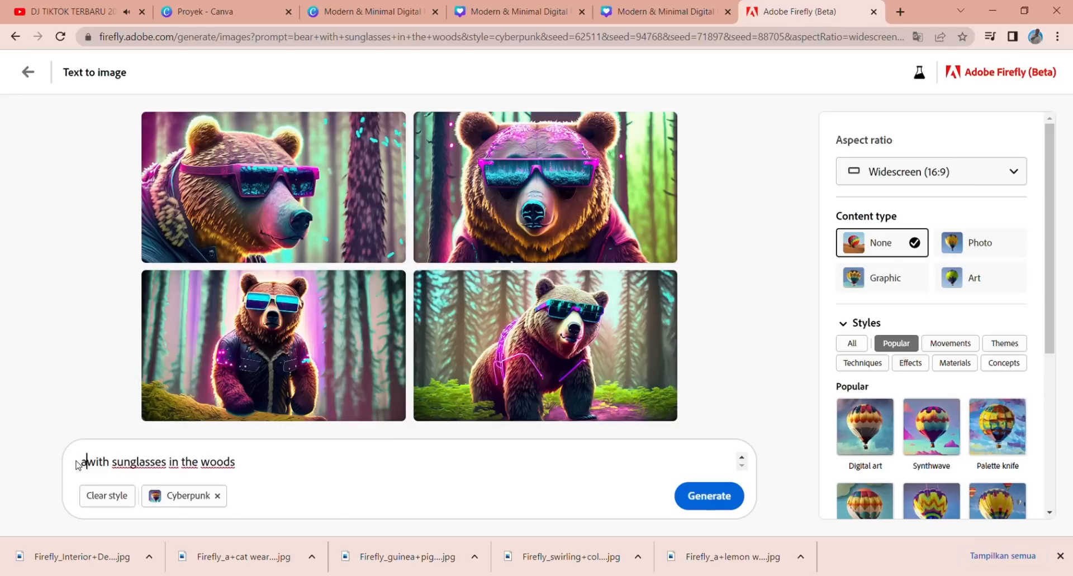
click(703, 506)
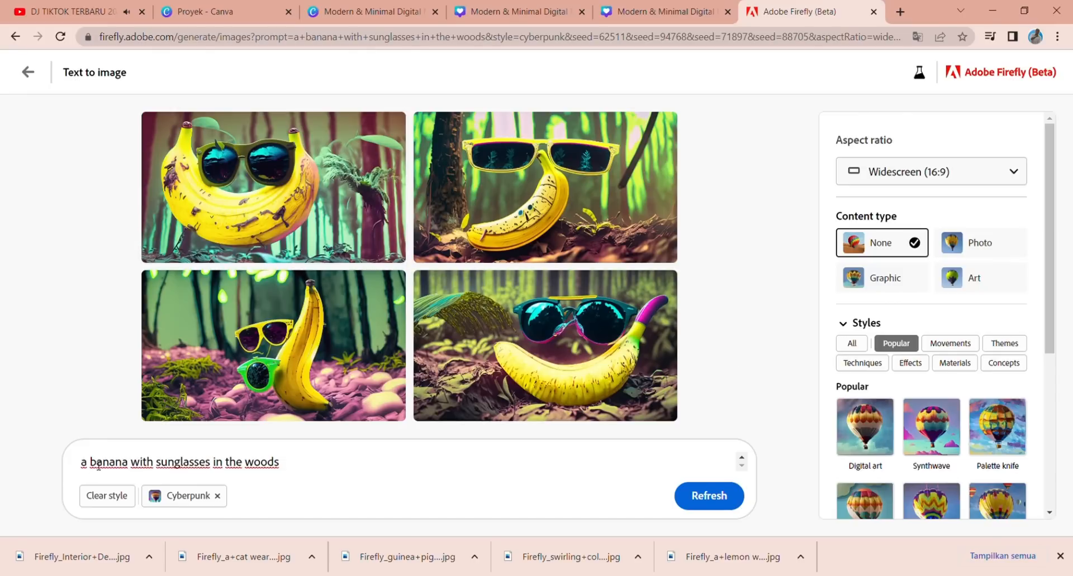
key(Return)
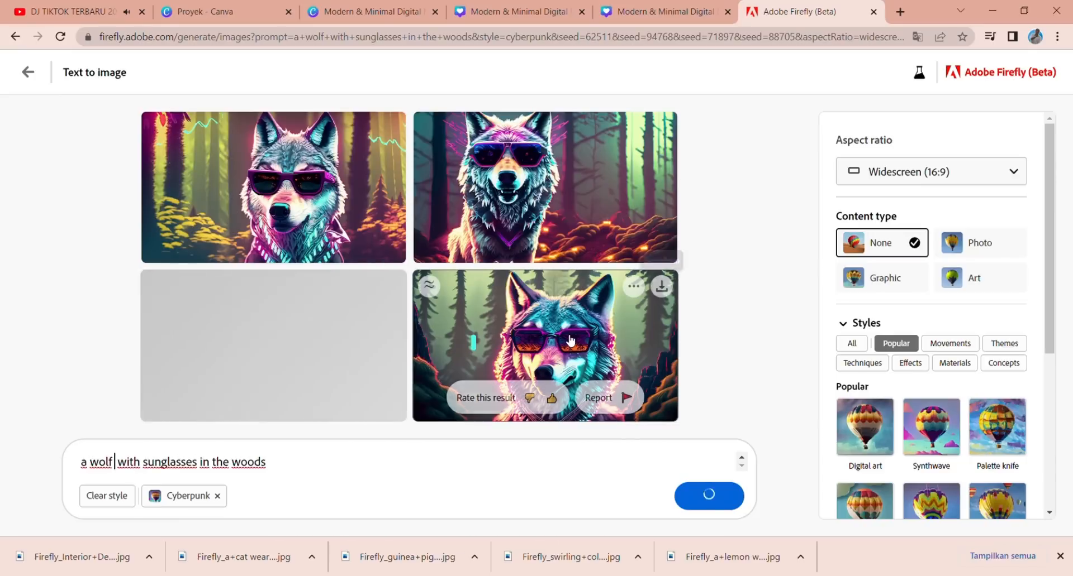
Step: Download the fourth wolf image and close its preview
click(615, 291)
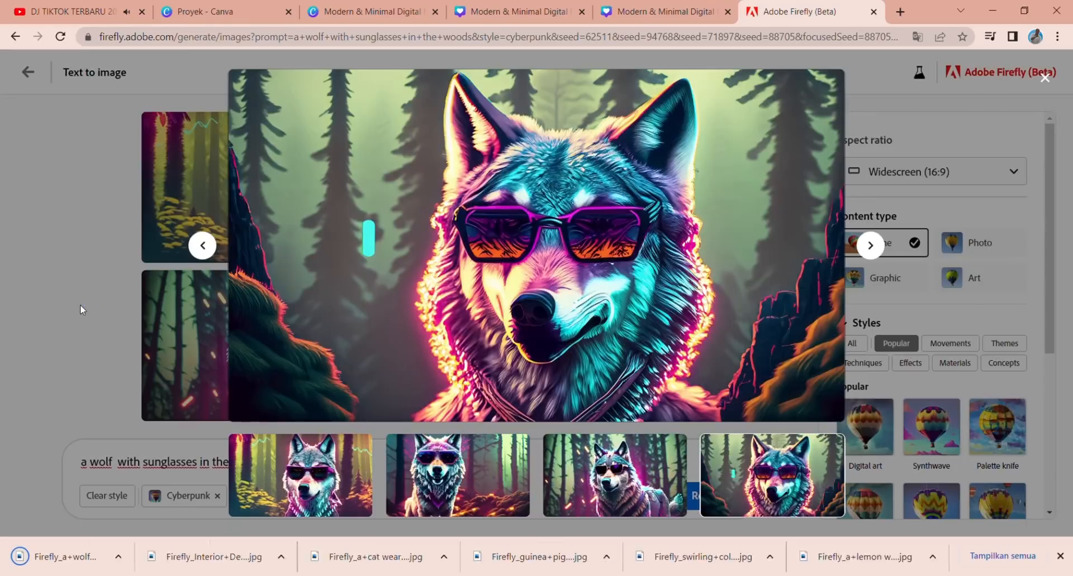
click(28, 73)
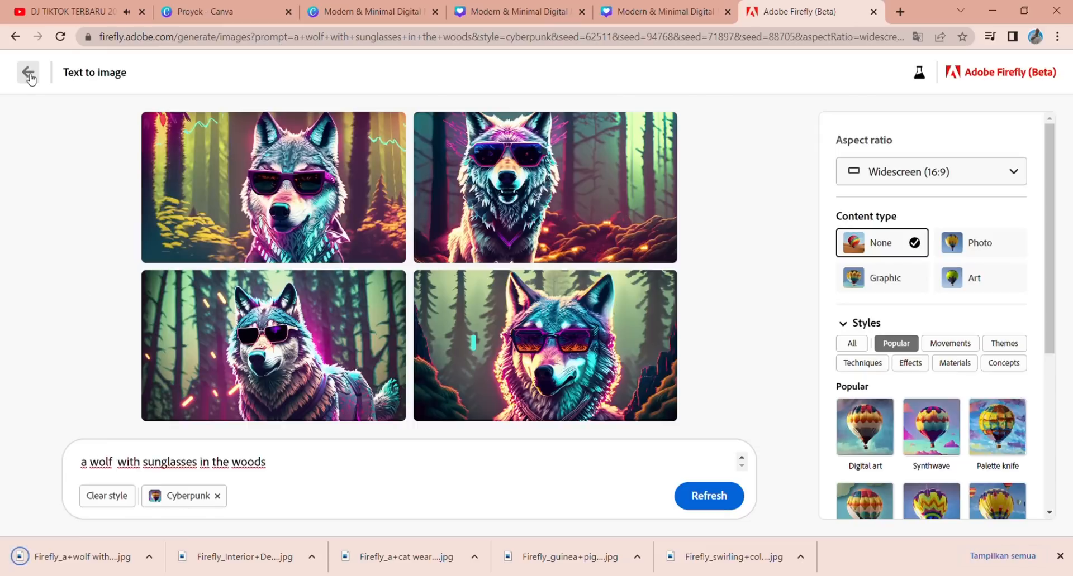
click(28, 72)
Step: Close the Firefly page and upload the downloaded Firefly images to the Canva design
click(872, 11)
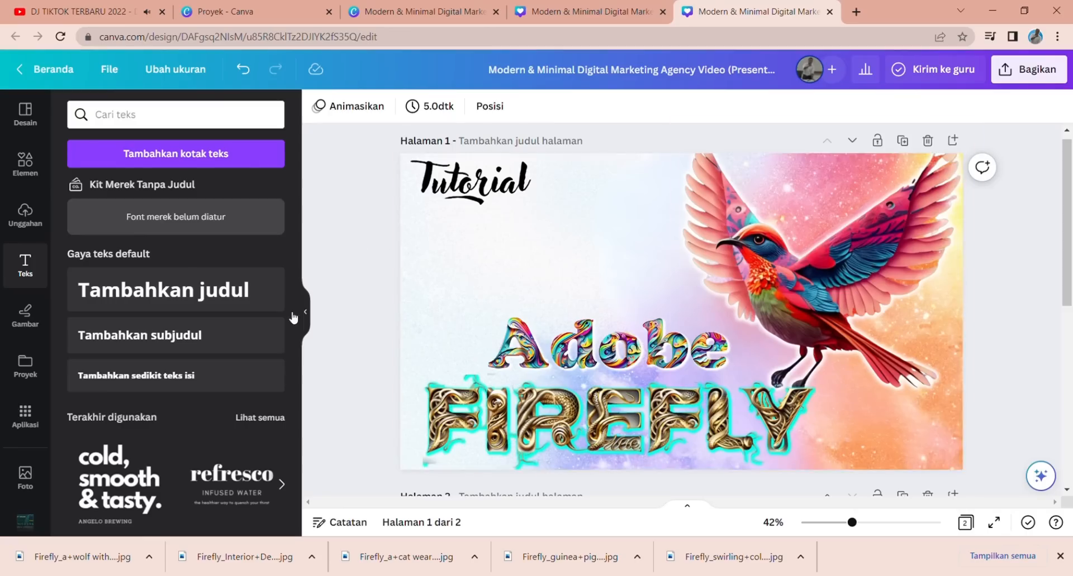
click(25, 215)
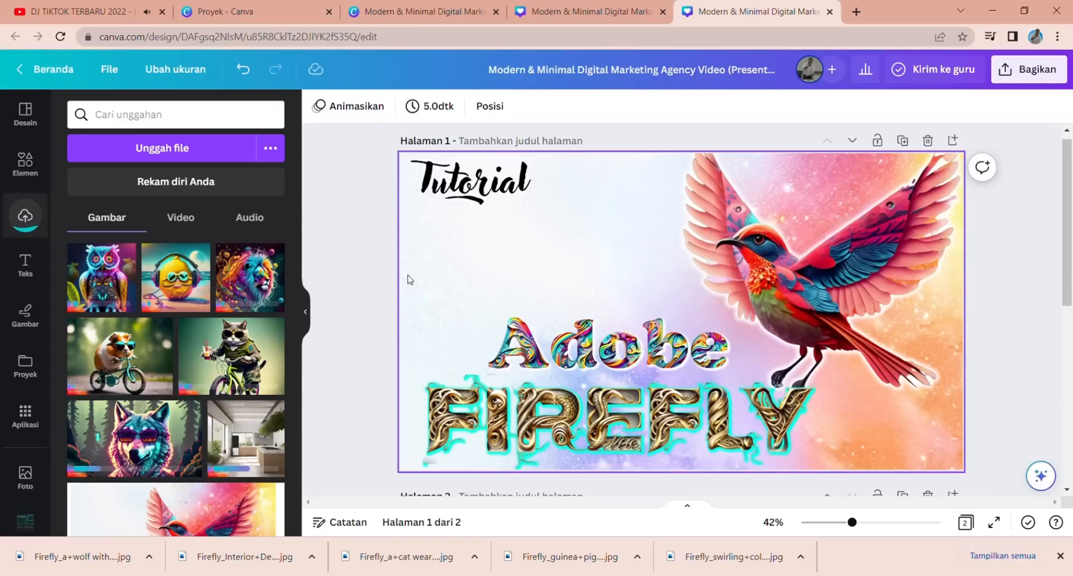
Step: Add the uploaded owl image to page 1, shrink it to a small thumbnail and place it below the Tutorial title
click(121, 284)
drag(784, 208, 649, 344)
drag(631, 369, 474, 251)
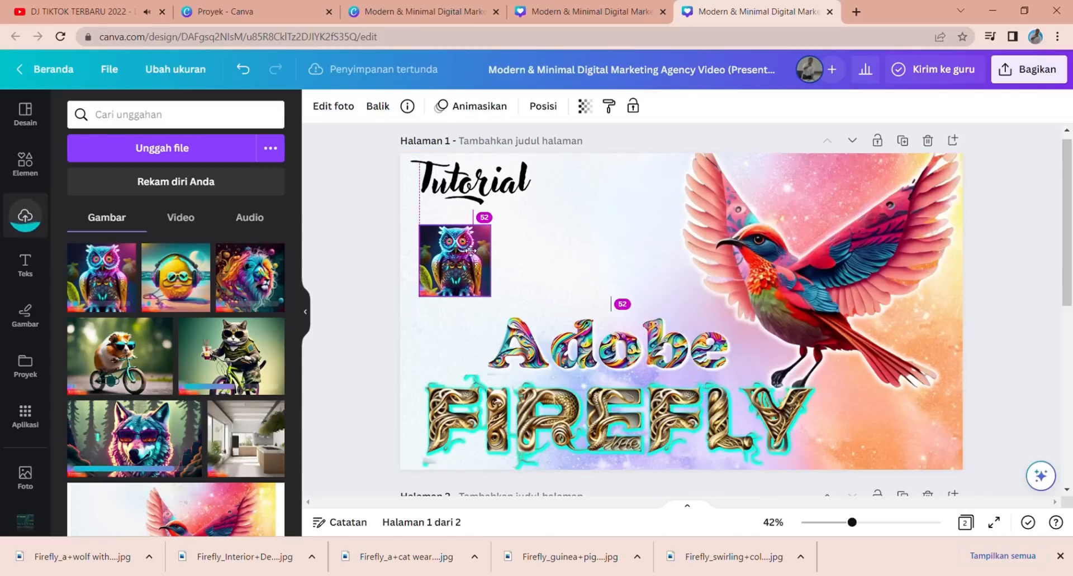
Step: Add the lemon with headphones image, shrink it to the owl's size and place it beside the owl
click(175, 277)
drag(785, 208, 678, 319)
drag(626, 370, 544, 266)
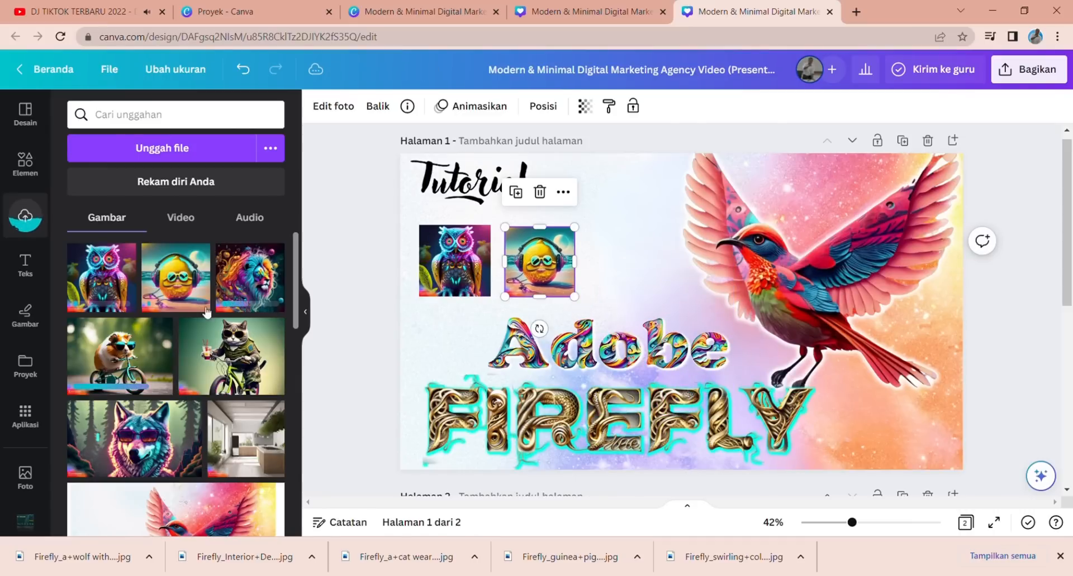
Step: Add the colorful lion image, shrink it to the same thumbnail size and place it beside the lemon
click(252, 284)
drag(784, 209, 665, 305)
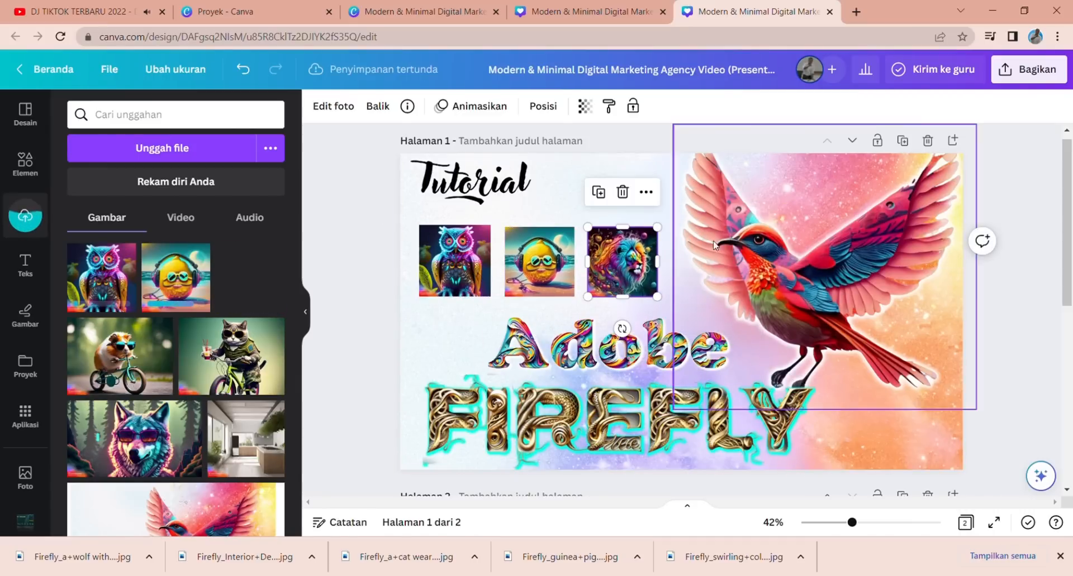
click(686, 327)
right_click(686, 327)
key(Escape)
Step: Move the owl, lemon and lion thumbnails closer to the Tutorial title and page edge, with narrower gaps between them
drag(367, 246, 622, 255)
click(376, 256)
drag(526, 255, 517, 255)
click(607, 252)
drag(610, 230, 597, 243)
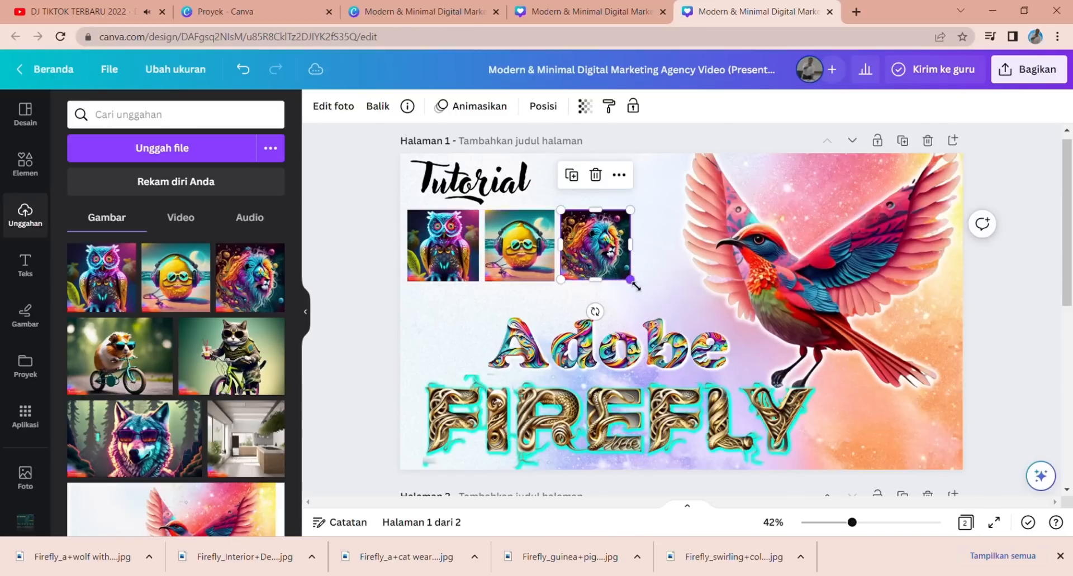
click(486, 301)
Step: Add the guinea pig on a bike image to the page and crop it to a 1:1 ratio
click(120, 357)
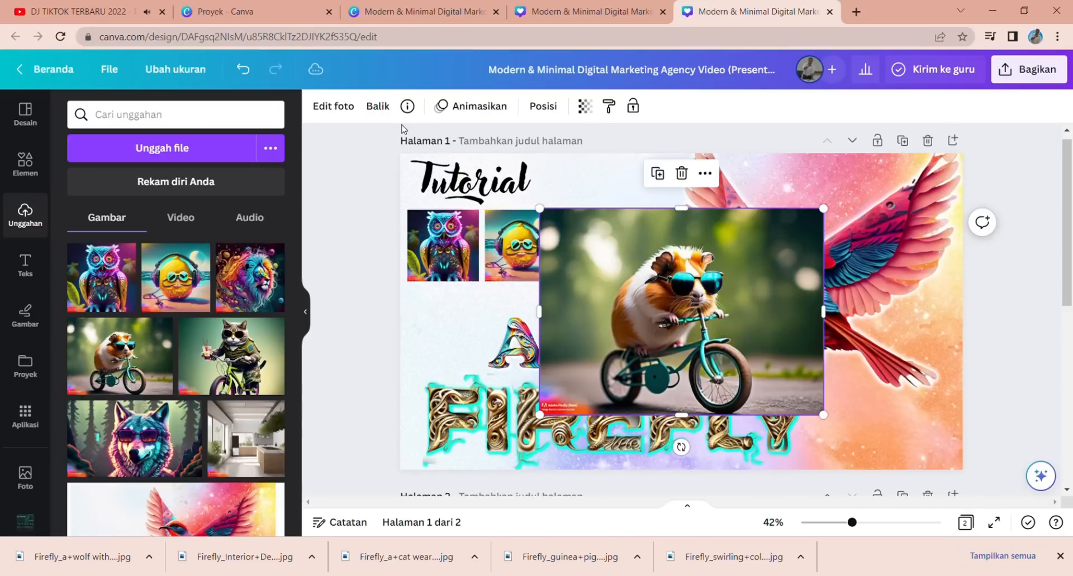
right_click(677, 307)
click(626, 256)
click(335, 106)
click(258, 115)
click(173, 271)
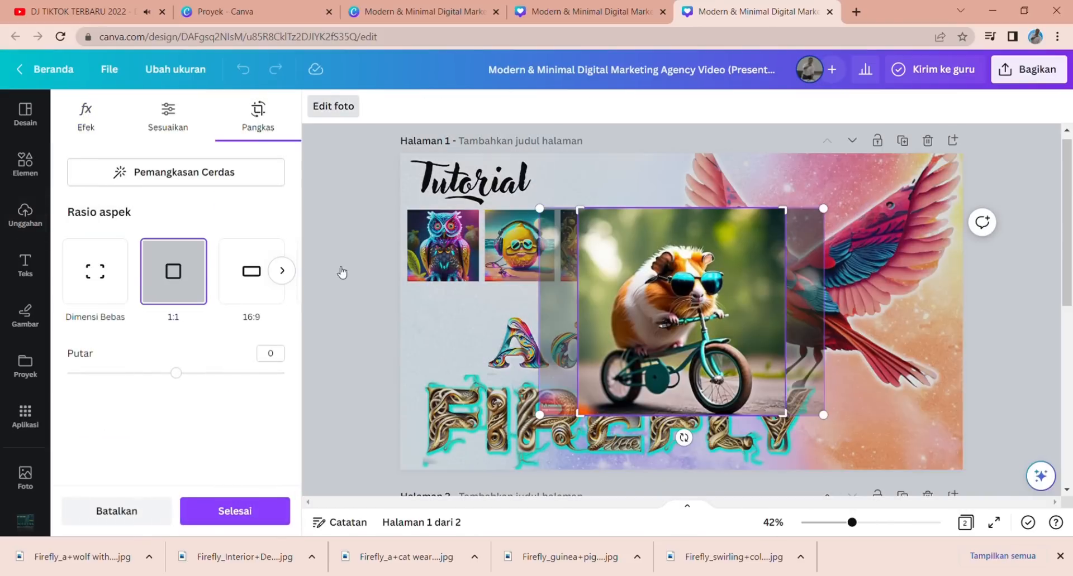
click(335, 290)
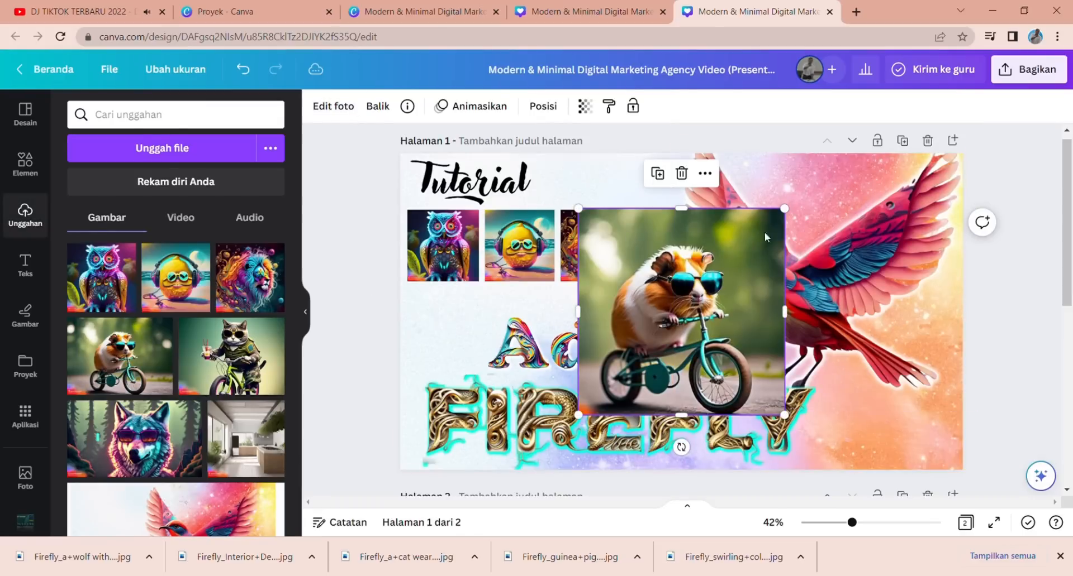
Step: Crop the guinea pig image more tightly around the animal and its bike, keeping it square
click(333, 106)
click(258, 114)
drag(578, 209, 599, 229)
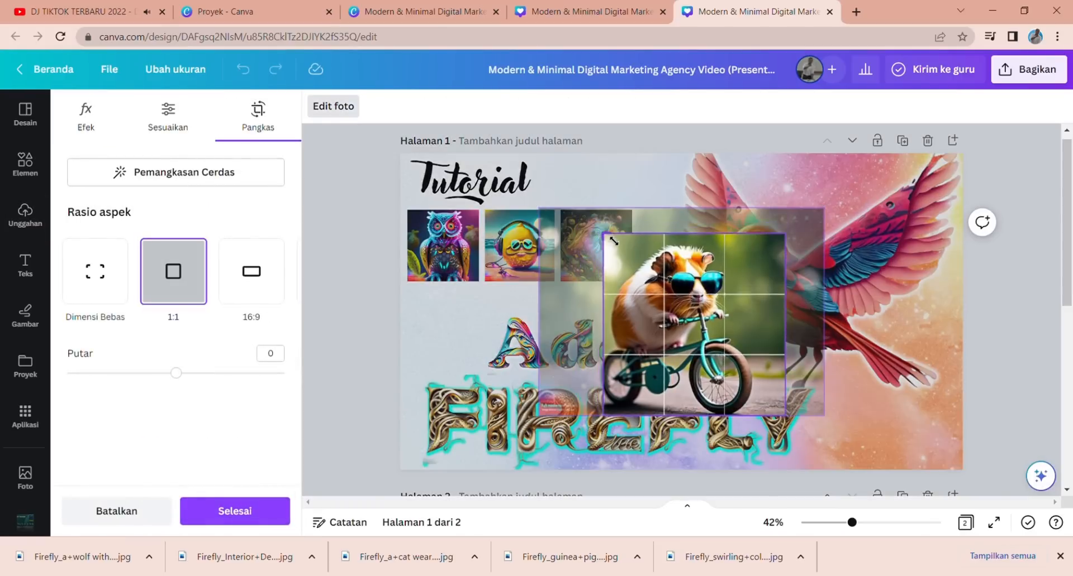
drag(786, 240, 709, 297)
click(345, 218)
Step: Move the guinea pig image directly below the owl and shrink it to the owl's width
drag(668, 347, 471, 311)
drag(508, 267, 485, 290)
drag(455, 331, 462, 326)
drag(491, 370, 478, 357)
click(694, 246)
Step: Move the Tutorial title above the bird and shift the four thumbnails up to the page's top edge
drag(491, 181, 867, 180)
drag(363, 196, 637, 363)
drag(526, 254, 526, 207)
click(366, 207)
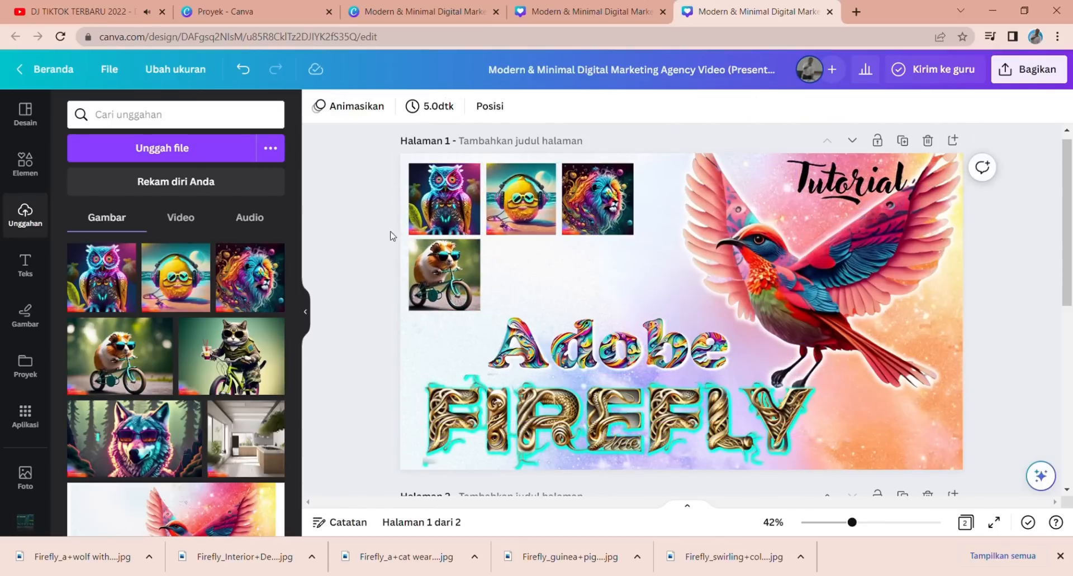
Step: Add the army cat on the green bike image to the page and crop it to a 1:1 ratio
scroll(171, 434, down, 1)
scroll(171, 434, up, 1)
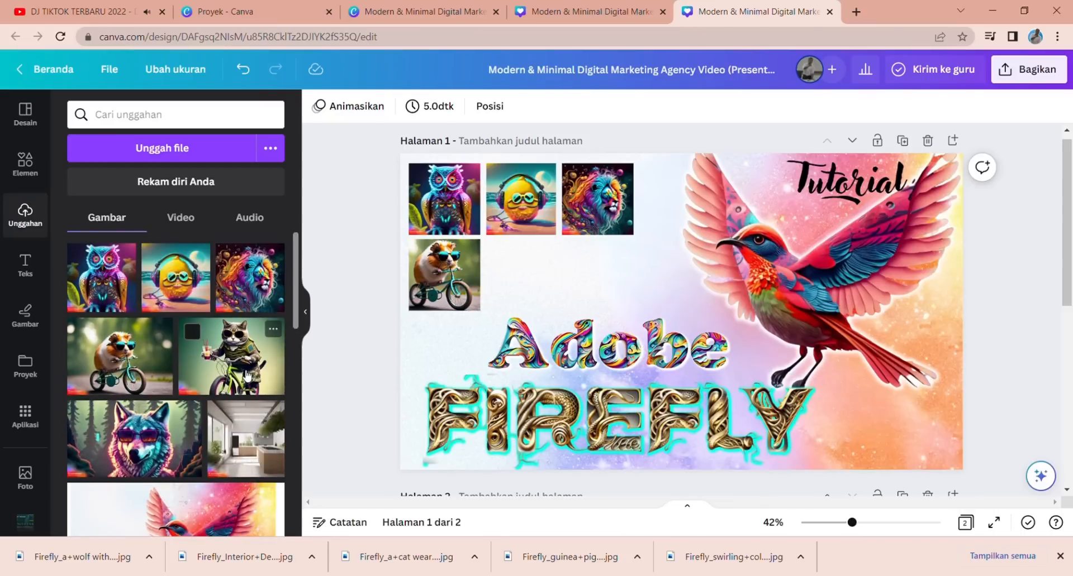
click(231, 355)
click(325, 112)
click(257, 117)
click(173, 271)
click(233, 509)
Step: Place the cat image beside the guinea pig and shrink it to about 247 by 247
drag(794, 216, 661, 331)
drag(630, 379, 538, 287)
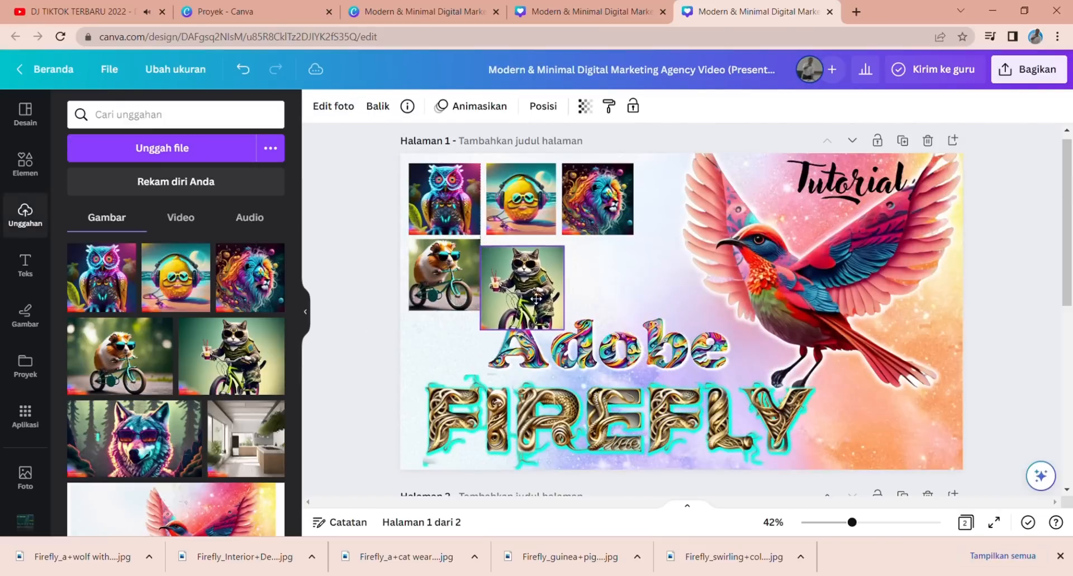
drag(571, 324, 558, 311)
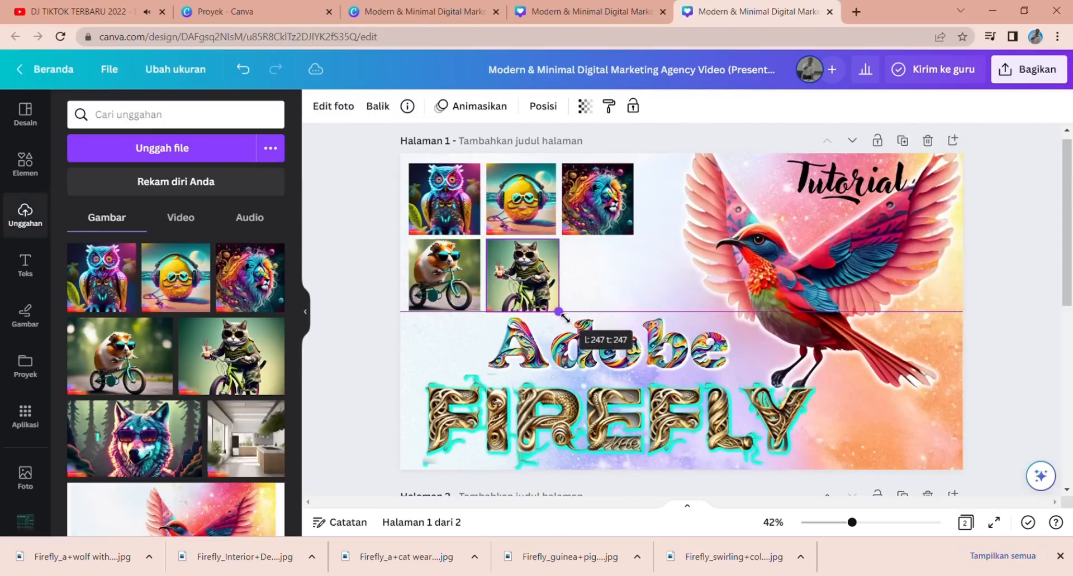
click(373, 269)
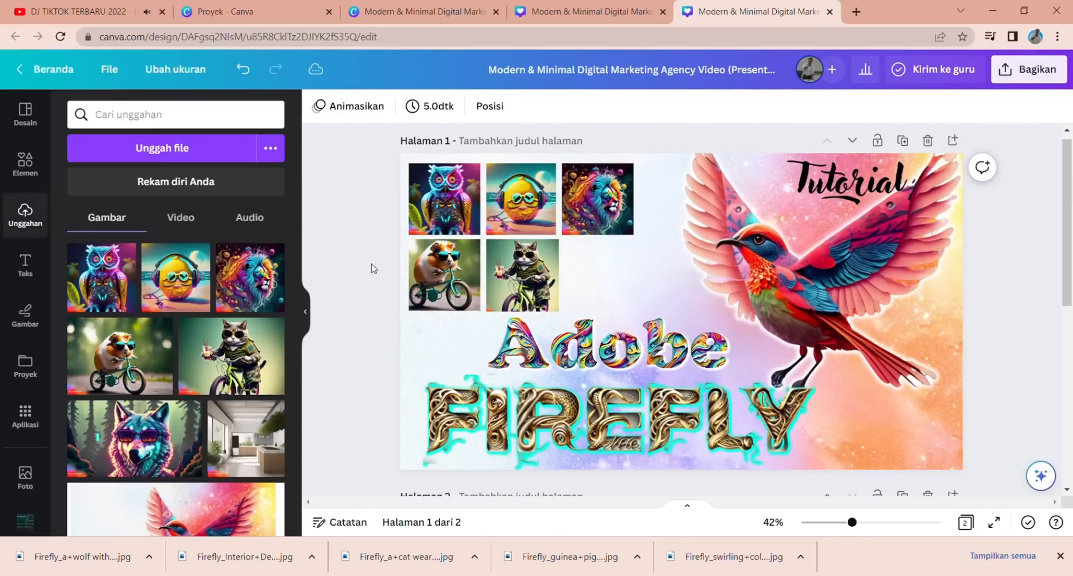
Step: Add the wolf with sunglasses image and crop it to 1:1 around the wolf's head
click(143, 437)
click(332, 107)
click(255, 115)
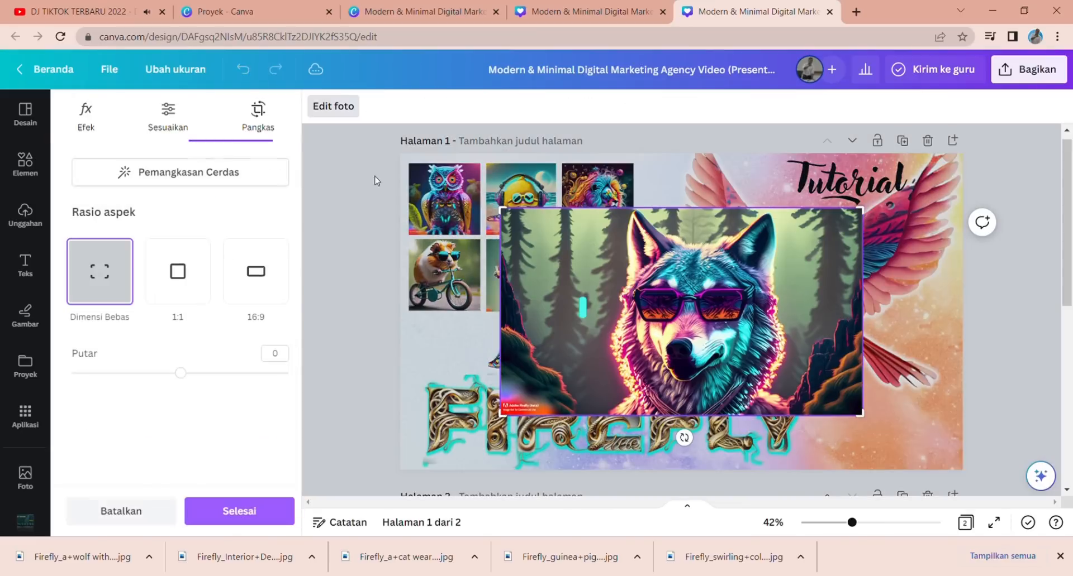
click(173, 271)
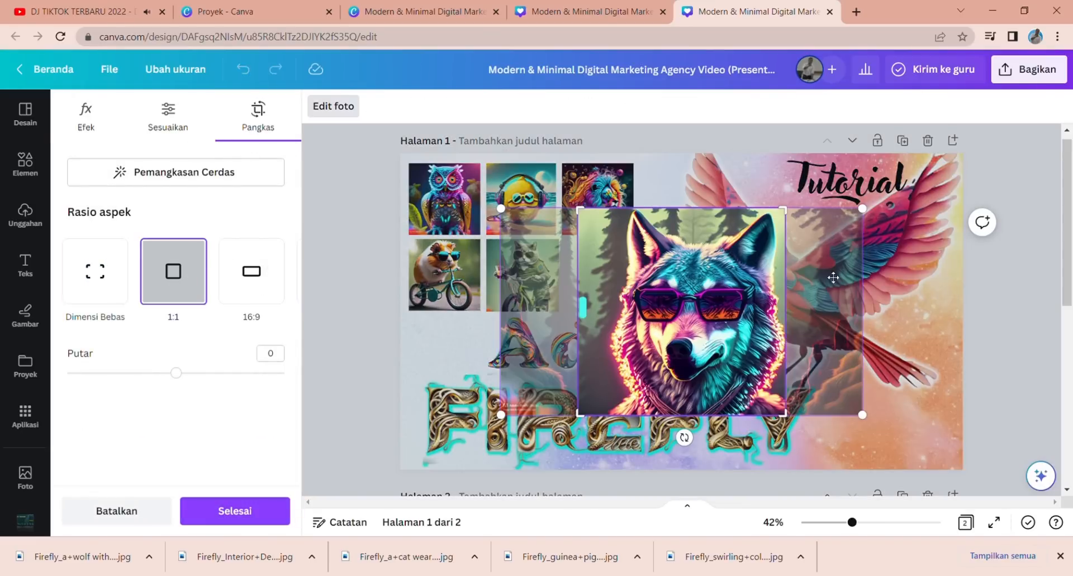
drag(734, 309, 718, 313)
click(363, 288)
Step: Shrink the wolf image into place below the lion and narrow the cat image to line up with the lemon
drag(786, 208, 640, 354)
drag(636, 391, 634, 312)
click(539, 263)
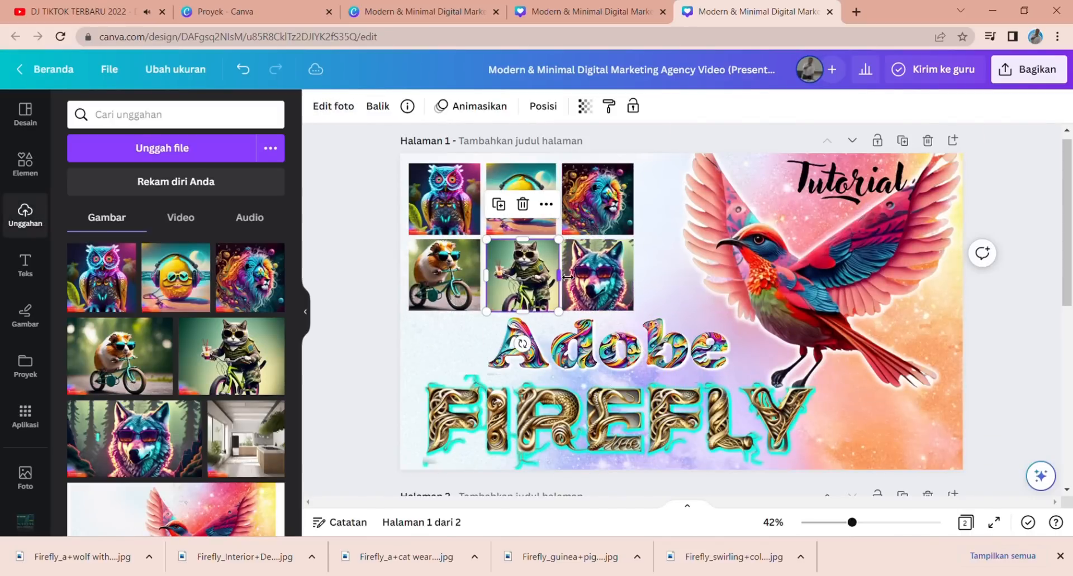
click(367, 230)
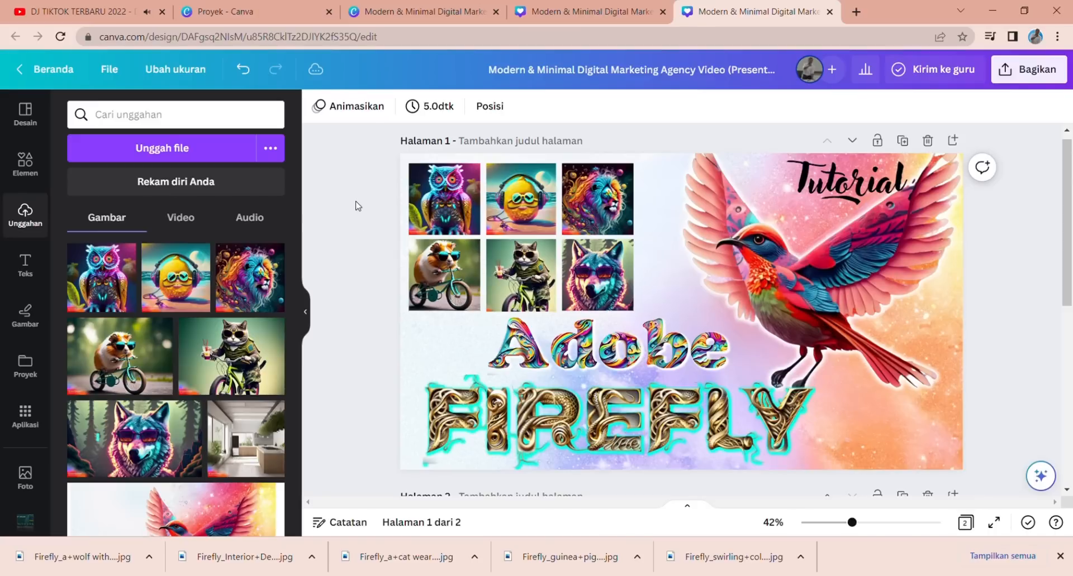
Step: Enlarge the six-image grid toward the bird and move the Adobe lettering slightly down toward the FIREFLY lettering
drag(355, 206, 668, 335)
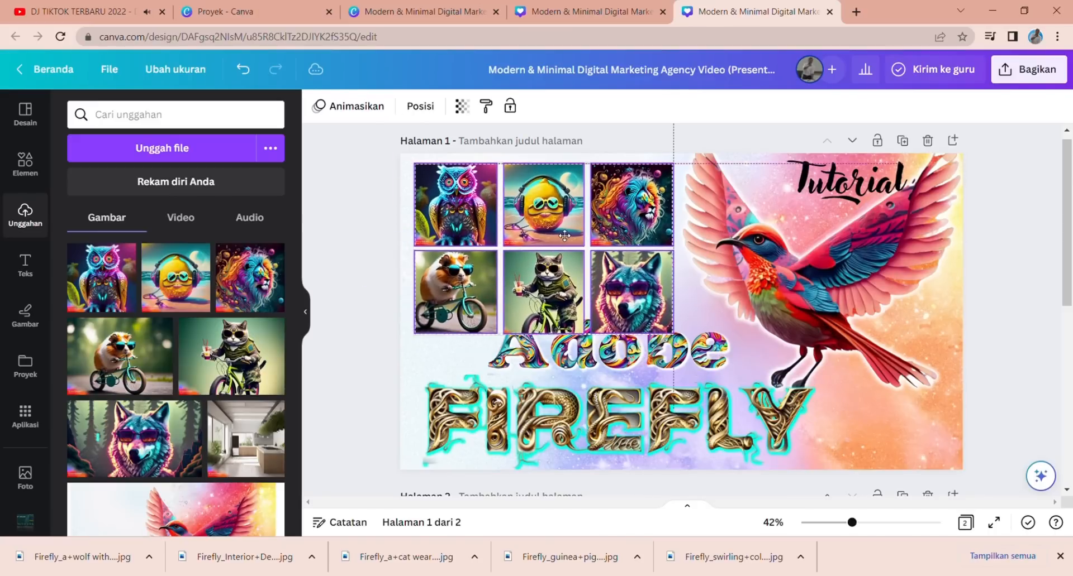
click(366, 230)
drag(622, 354, 630, 360)
click(644, 417)
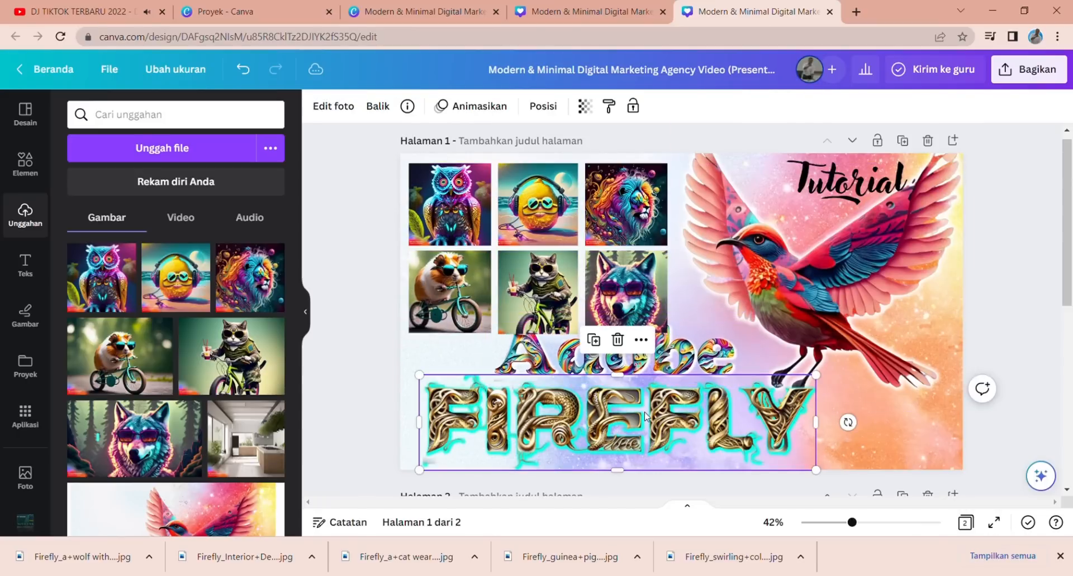
click(366, 250)
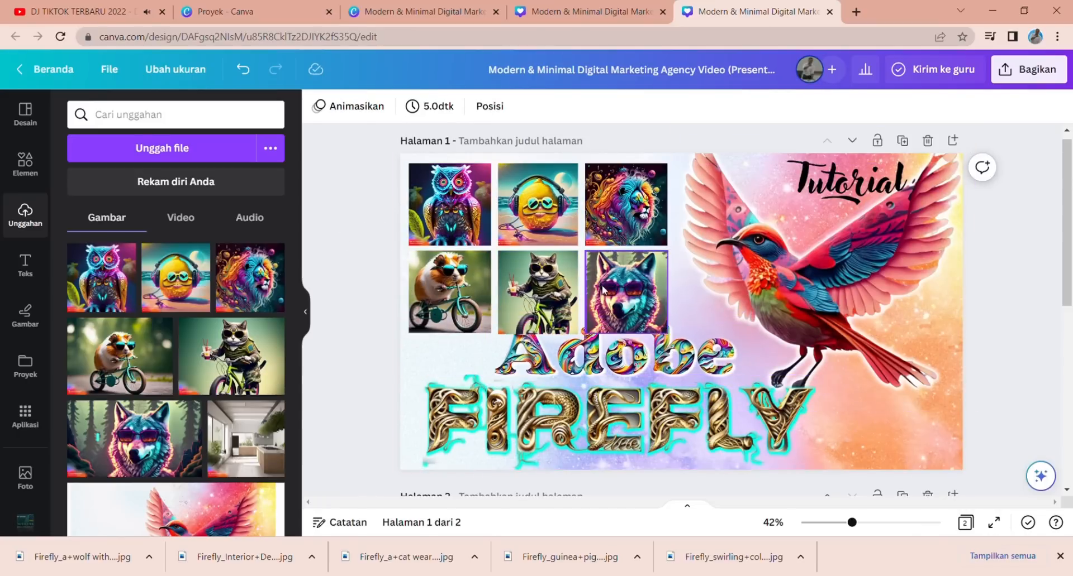
Step: Bring the Adobe lettering to the front, above the lower row of images
right_click(582, 352)
mouse_move(767, 298)
click(811, 305)
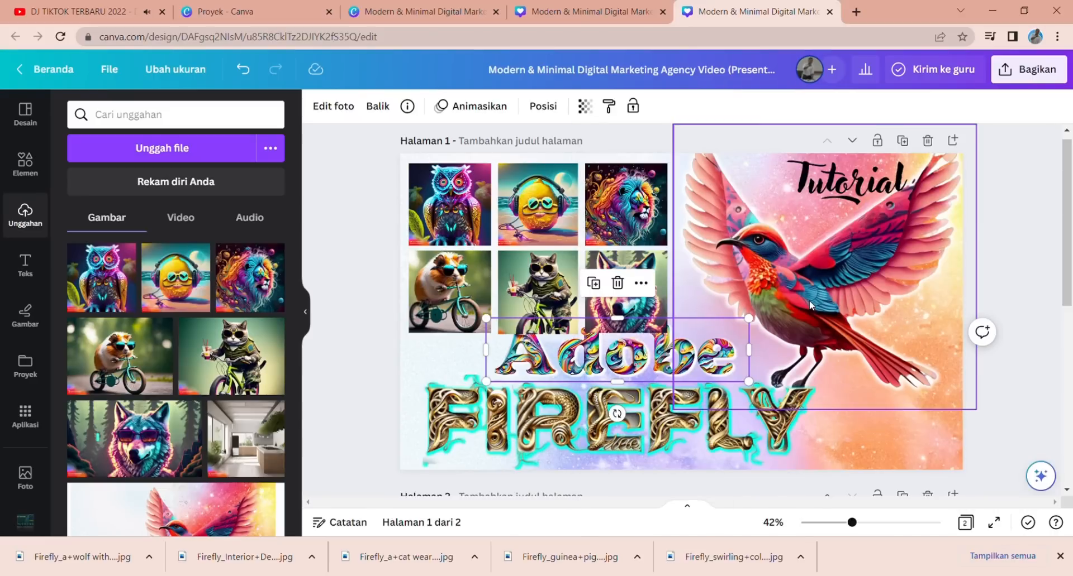
right_click(582, 352)
click(857, 331)
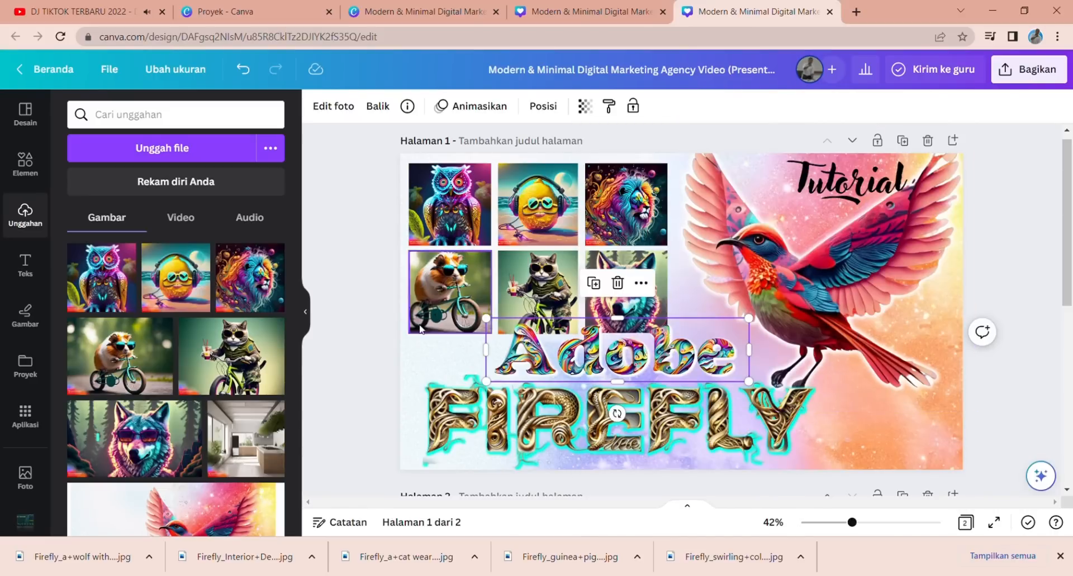
Step: Shrink the six-image grid slightly and shift it so it sits clear above the Adobe lettering
drag(362, 204, 648, 302)
drag(667, 335, 633, 312)
drag(535, 271, 558, 276)
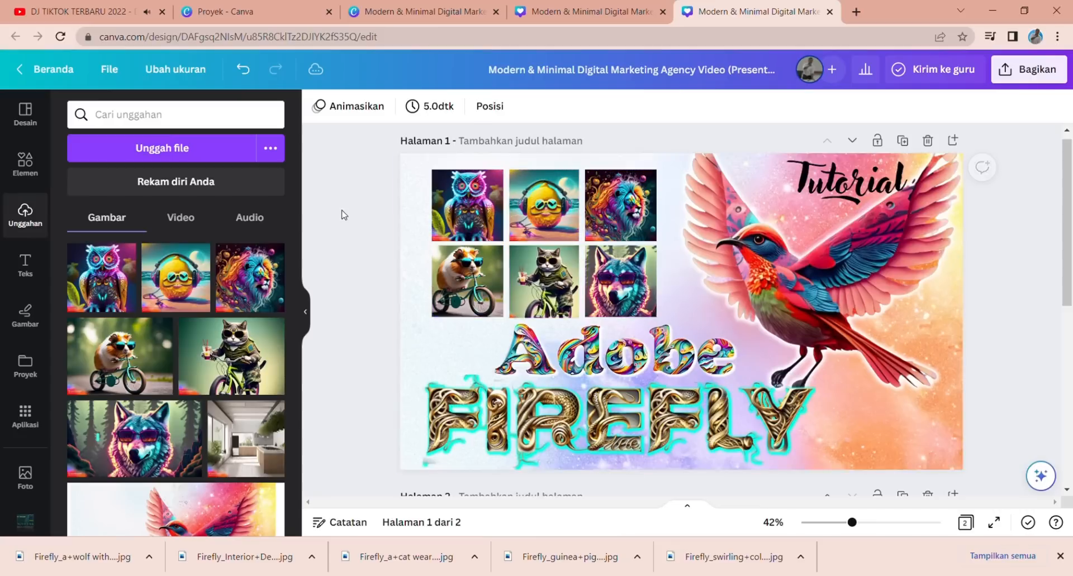
Step: Apply a Drop shadow to the owl image
click(455, 202)
click(333, 106)
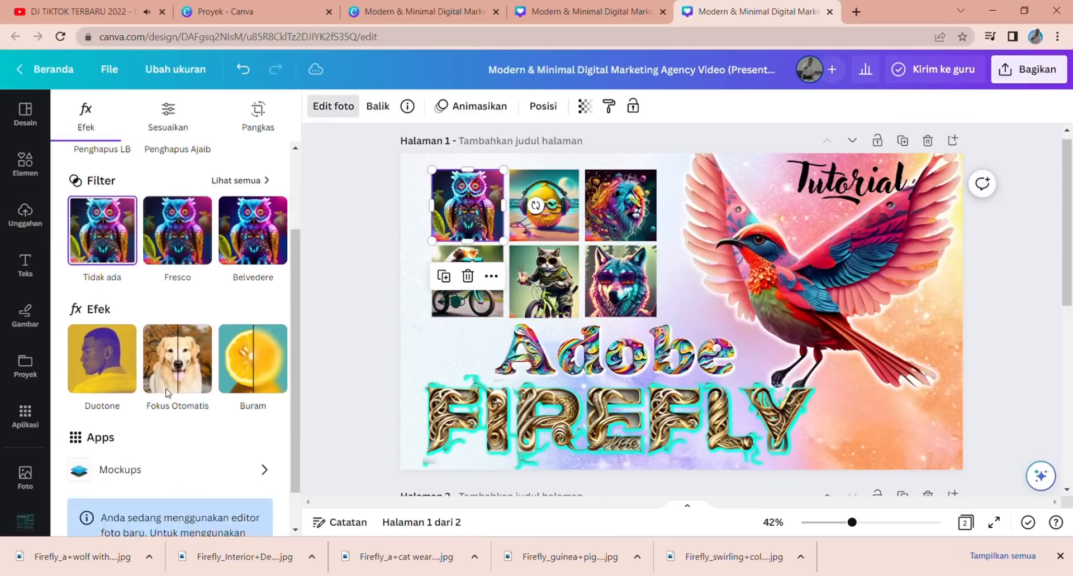
click(1038, 476)
click(888, 272)
scroll(970, 352, down, 2)
click(910, 303)
click(190, 281)
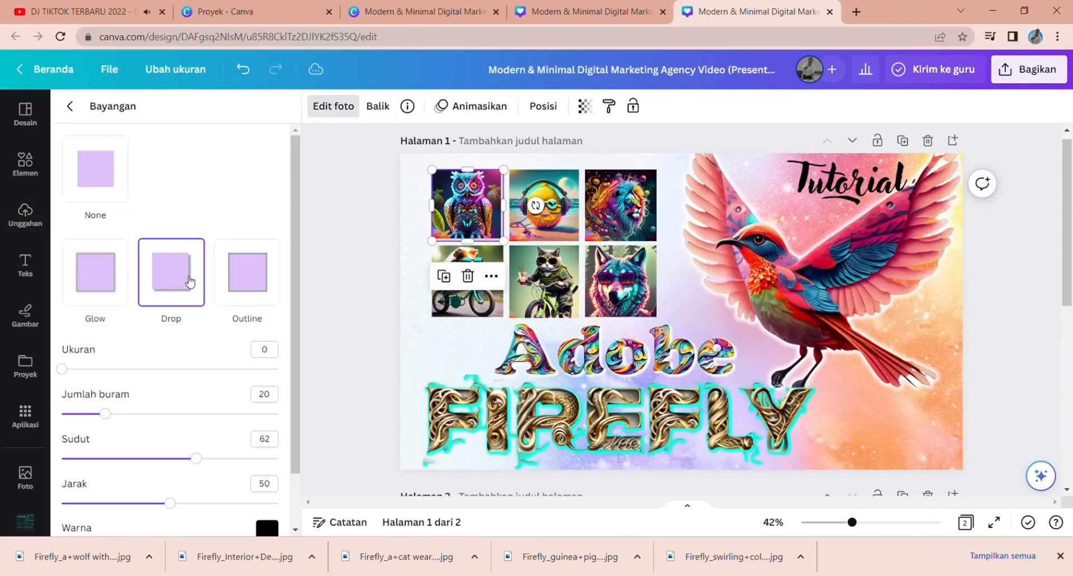
Step: Set the owl image's drop shadow colour to bright green #00FFA3
scroll(205, 403, down, 1)
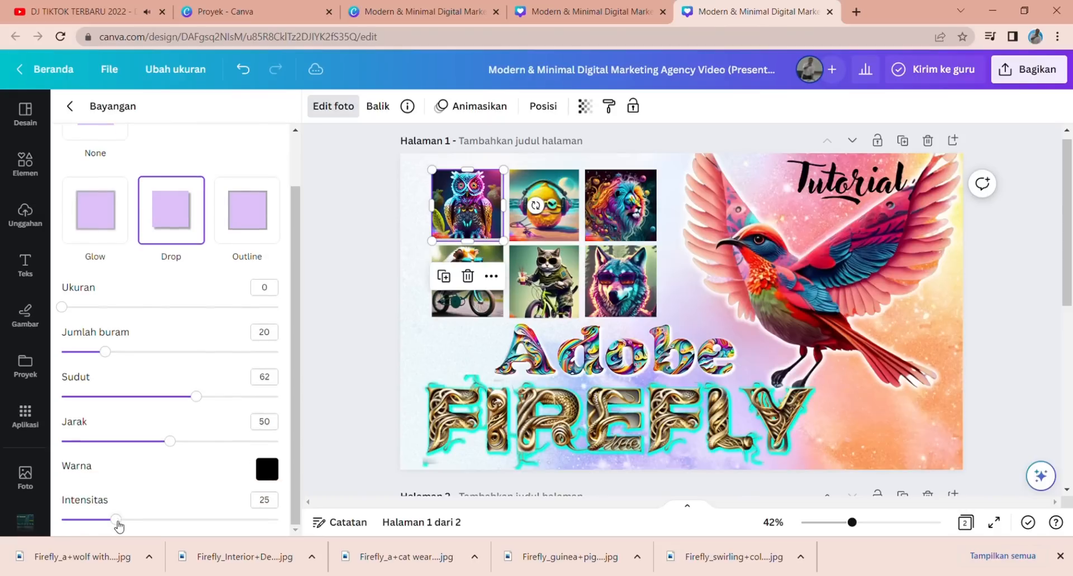
click(269, 472)
drag(283, 406, 359, 405)
click(472, 319)
click(360, 221)
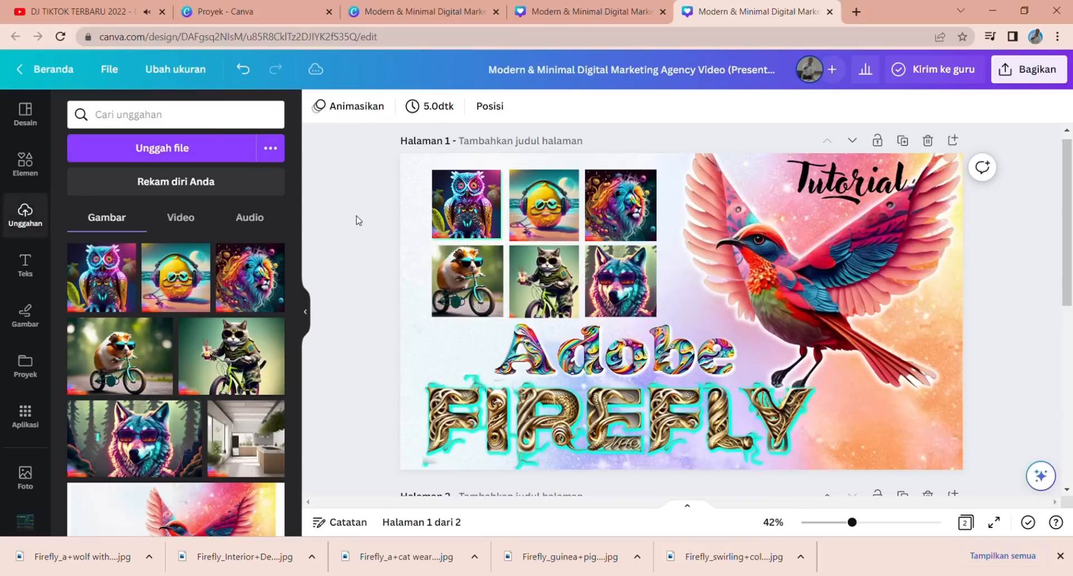
Step: Copy the owl image's shadow style onto the lemon image
click(549, 212)
click(463, 207)
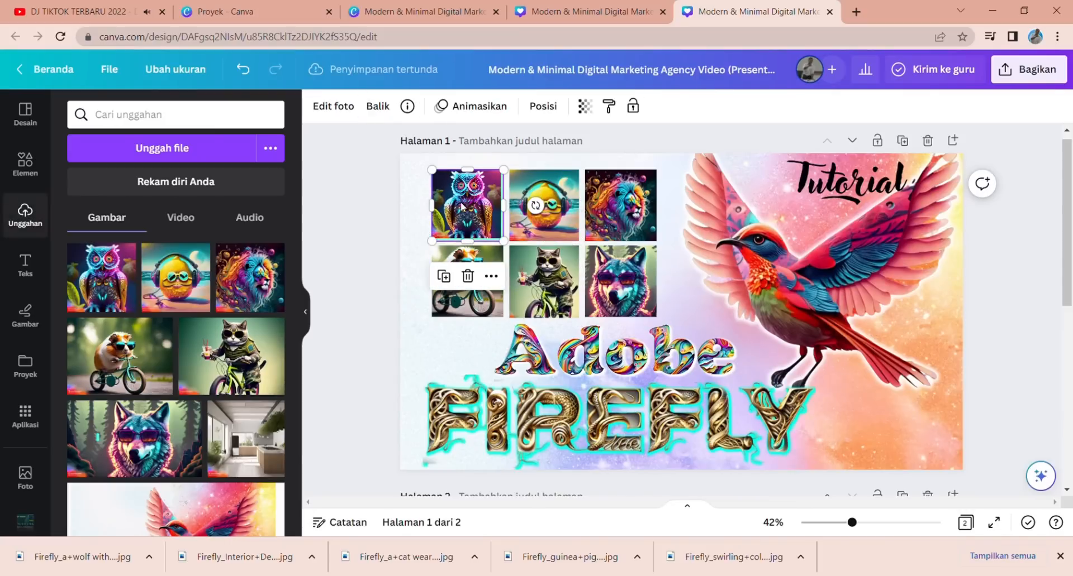
right_click(461, 207)
click(498, 197)
click(545, 207)
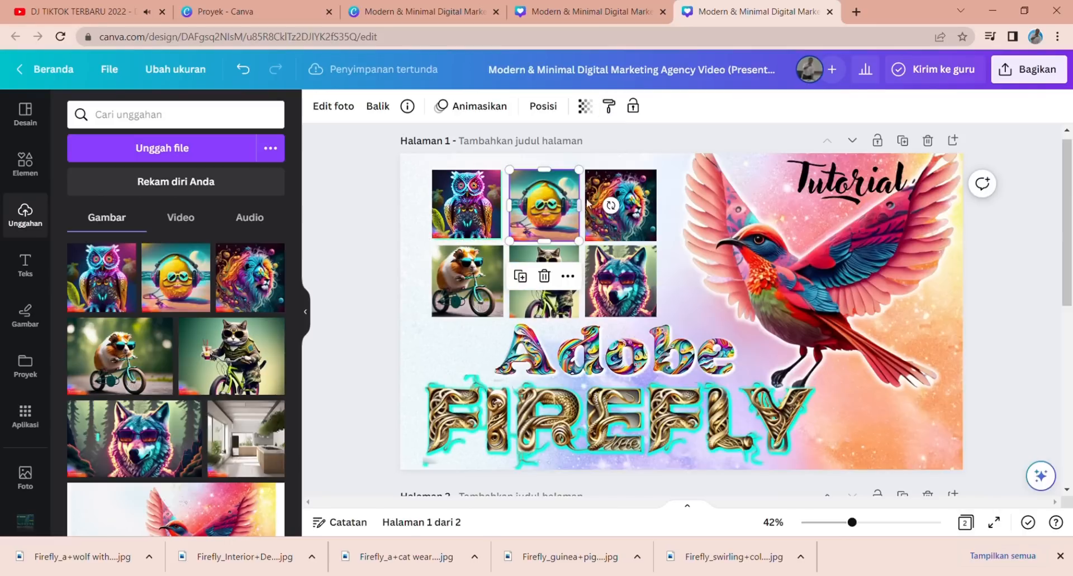
Step: Try to paste the lemon image's copied style onto the lion image
right_click(550, 201)
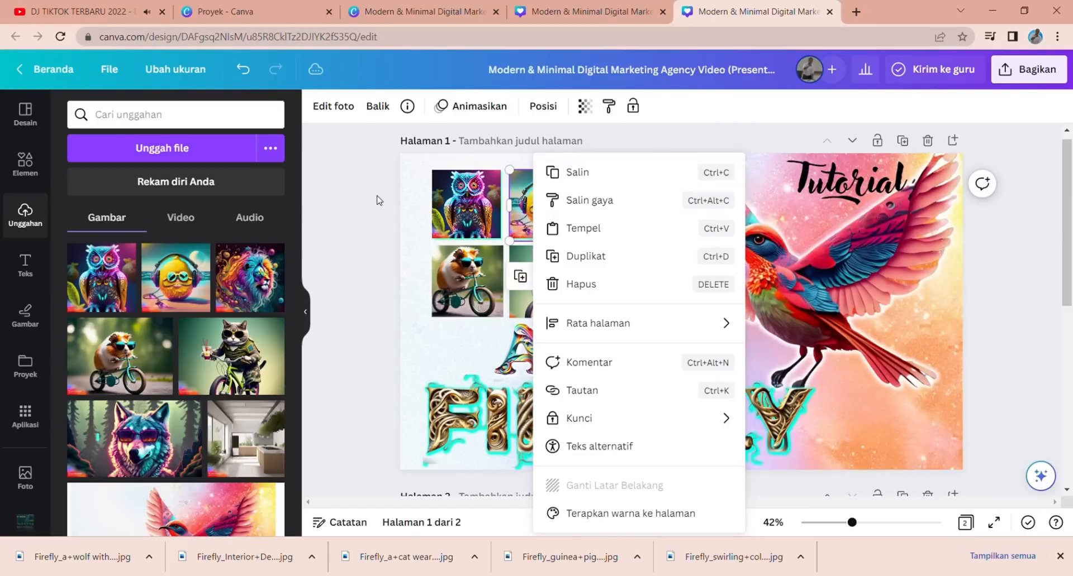
click(558, 190)
right_click(602, 189)
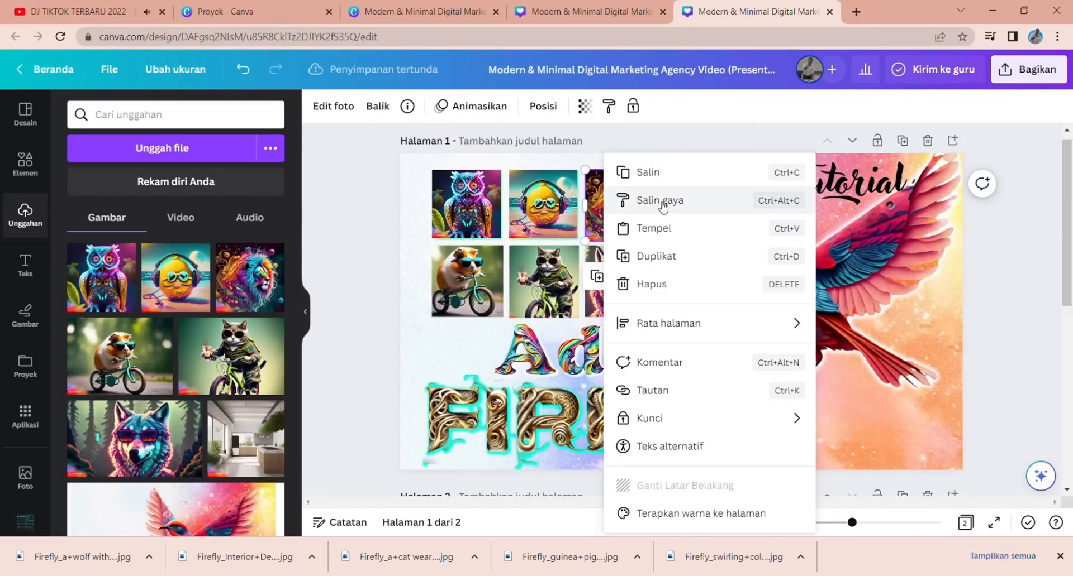
click(648, 228)
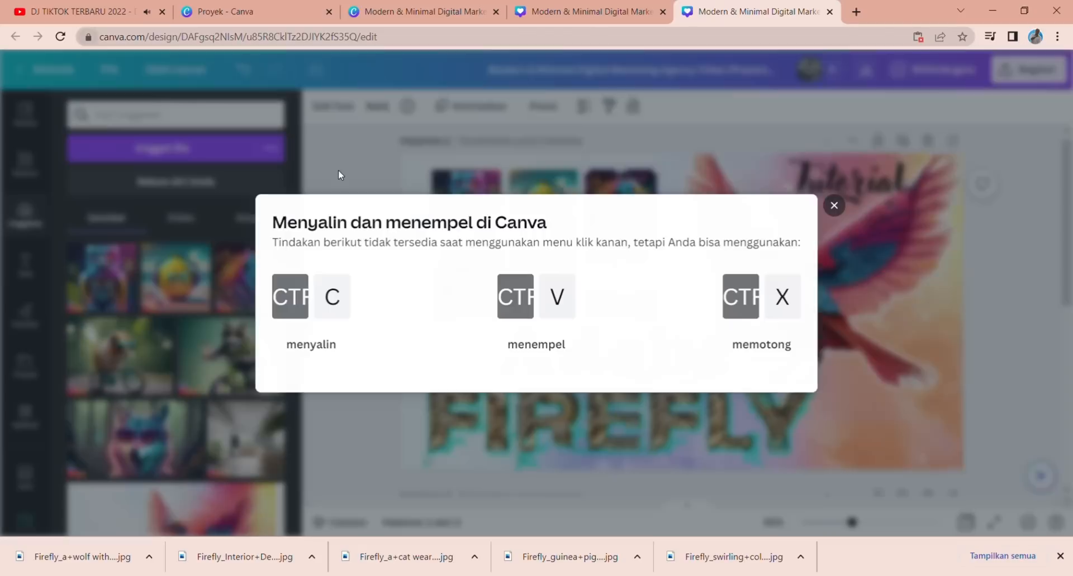
click(337, 169)
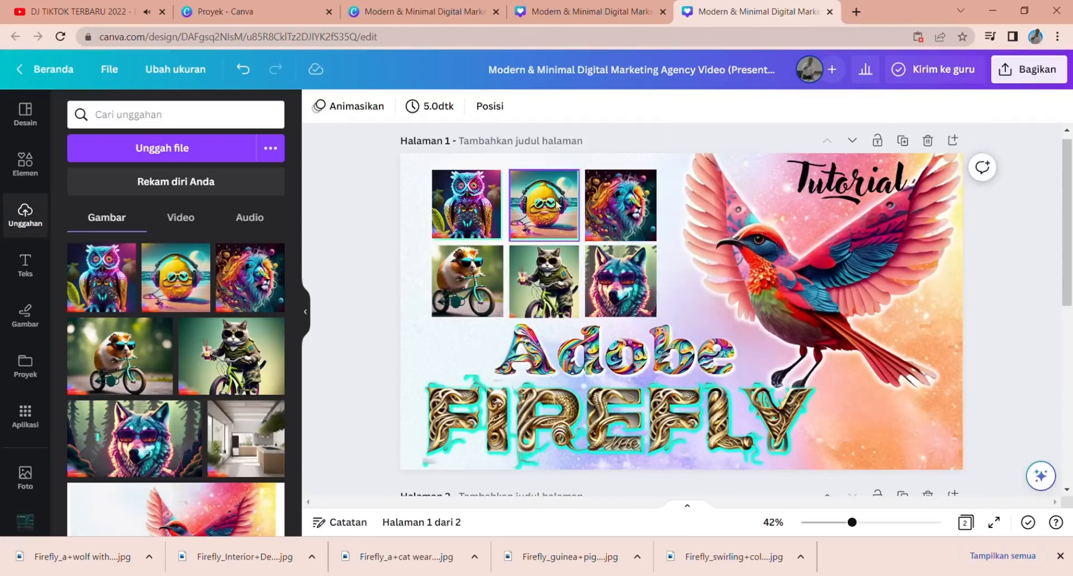
Step: Copy the lemon image's shadow style onto the lion and guinea pig images
right_click(554, 205)
click(556, 200)
click(632, 207)
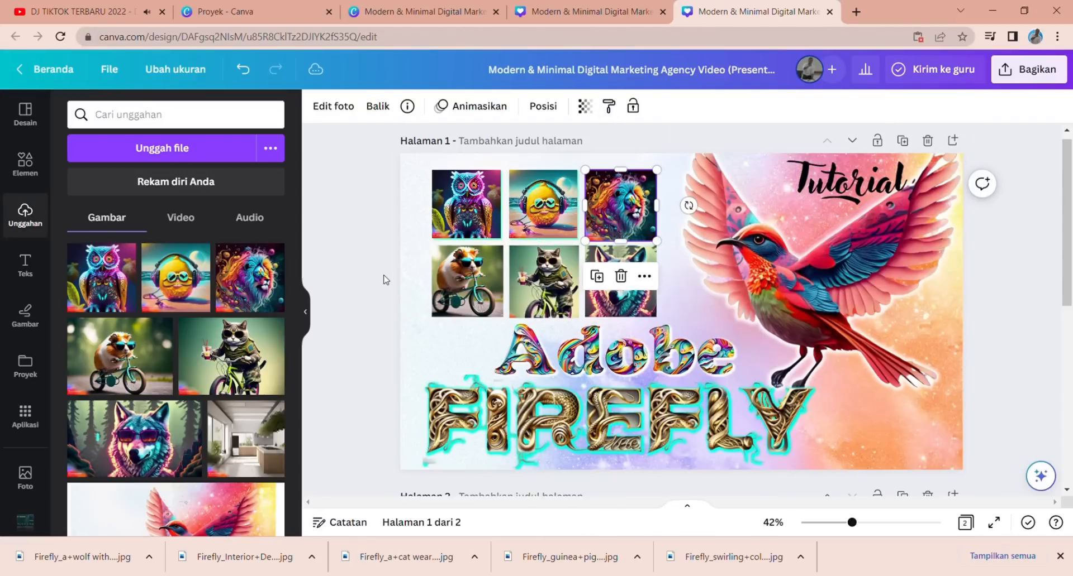
click(478, 279)
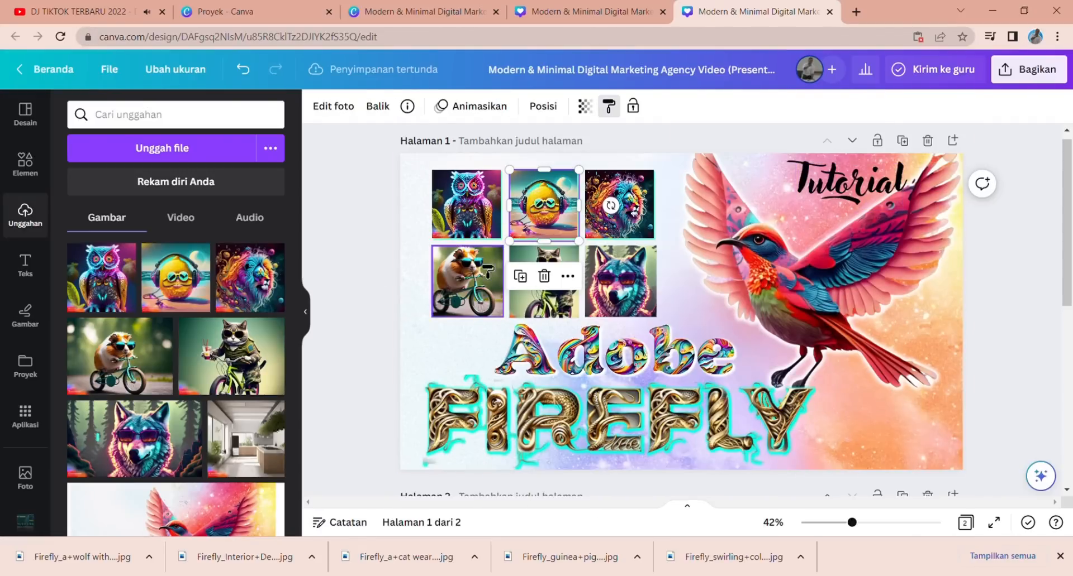
click(370, 274)
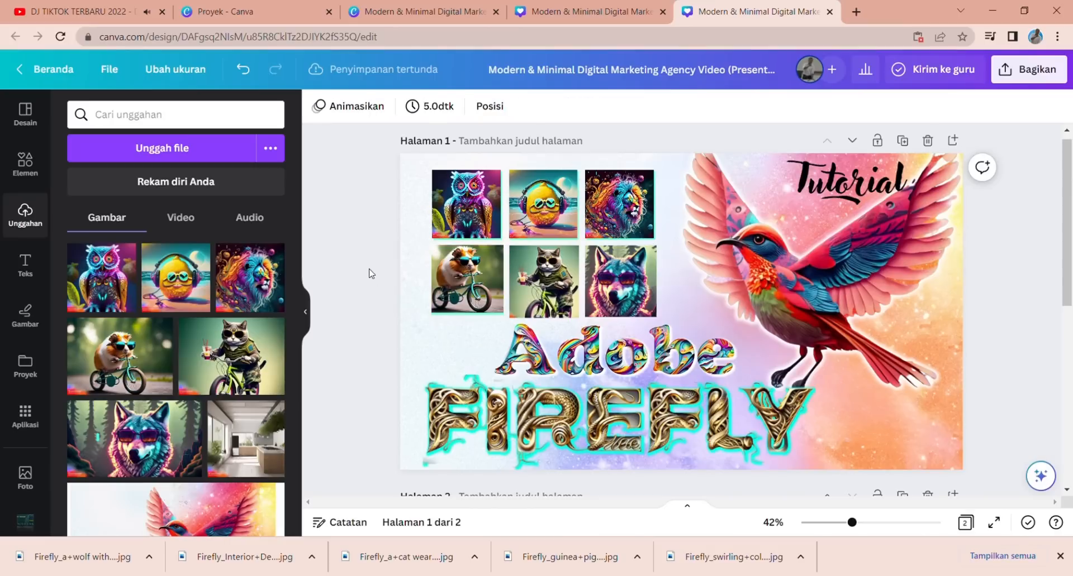
Step: Copy the guinea pig image's shadow style onto the cat image and on to the wolf image
right_click(464, 280)
click(503, 132)
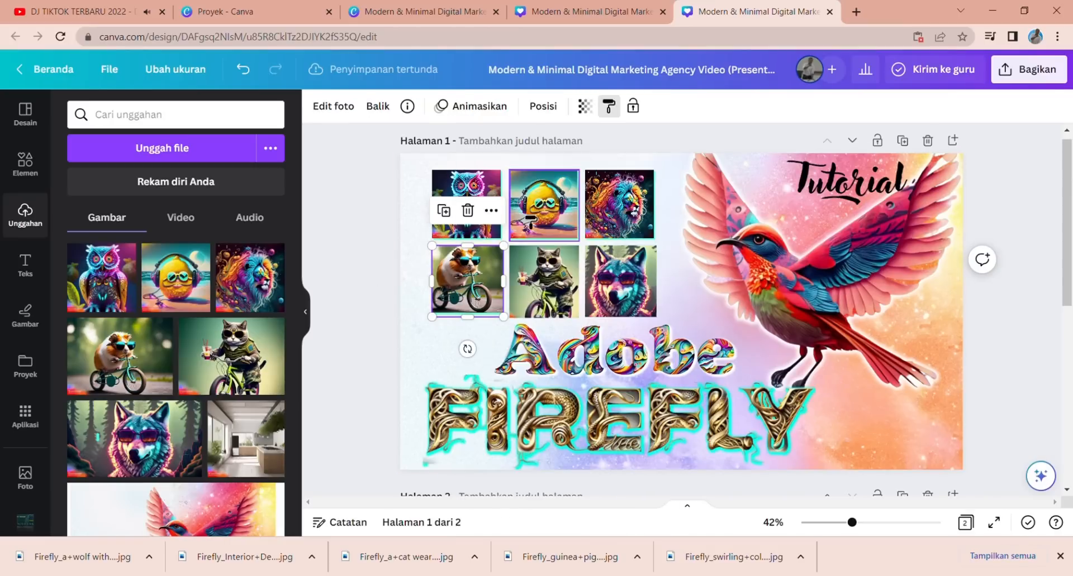
click(550, 284)
right_click(540, 279)
click(575, 104)
click(608, 285)
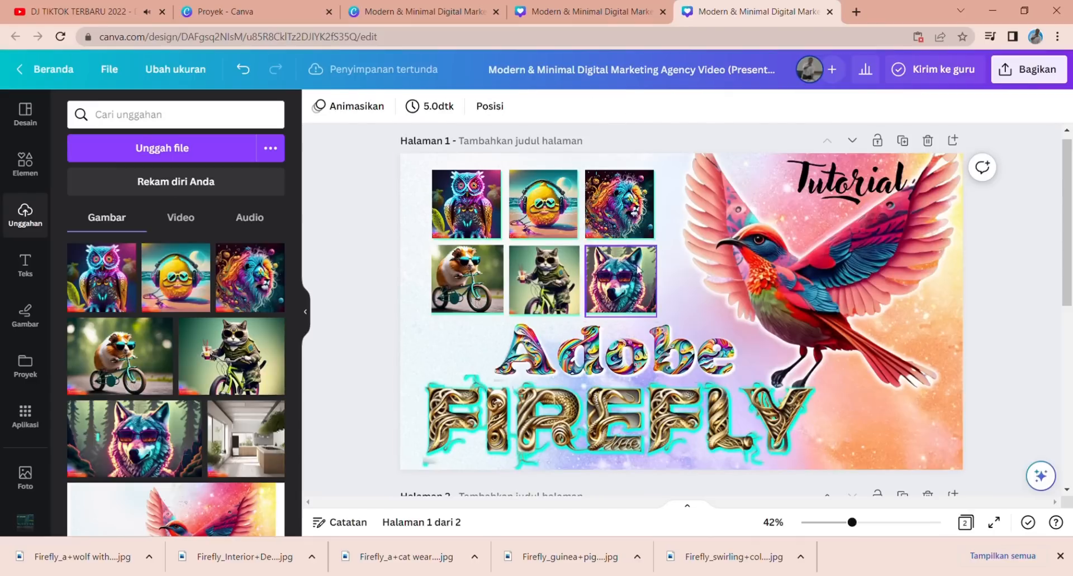
Step: Change the wolf image's drop shadow colour to yellow #FFED00
click(1040, 476)
click(882, 273)
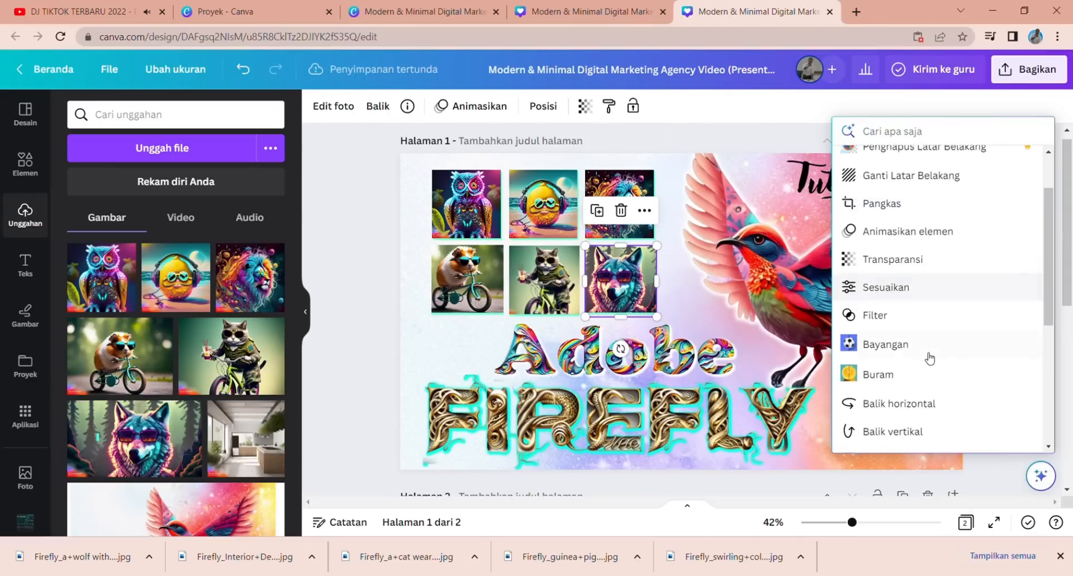
click(897, 343)
click(266, 528)
drag(360, 466, 301, 465)
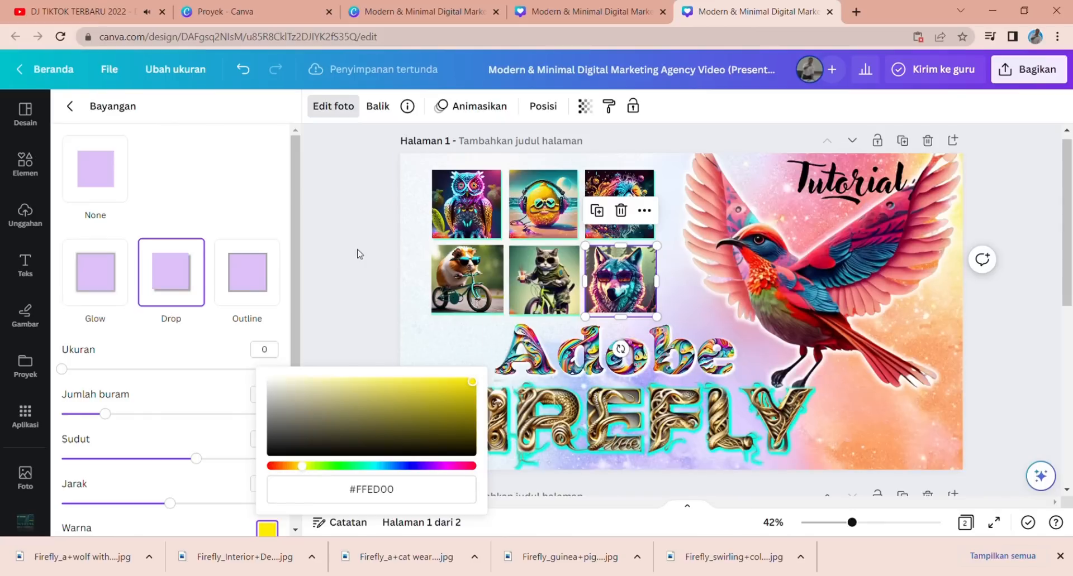
click(369, 275)
Step: Change the cat image's drop shadow colour to pink
click(544, 279)
click(1040, 476)
click(905, 273)
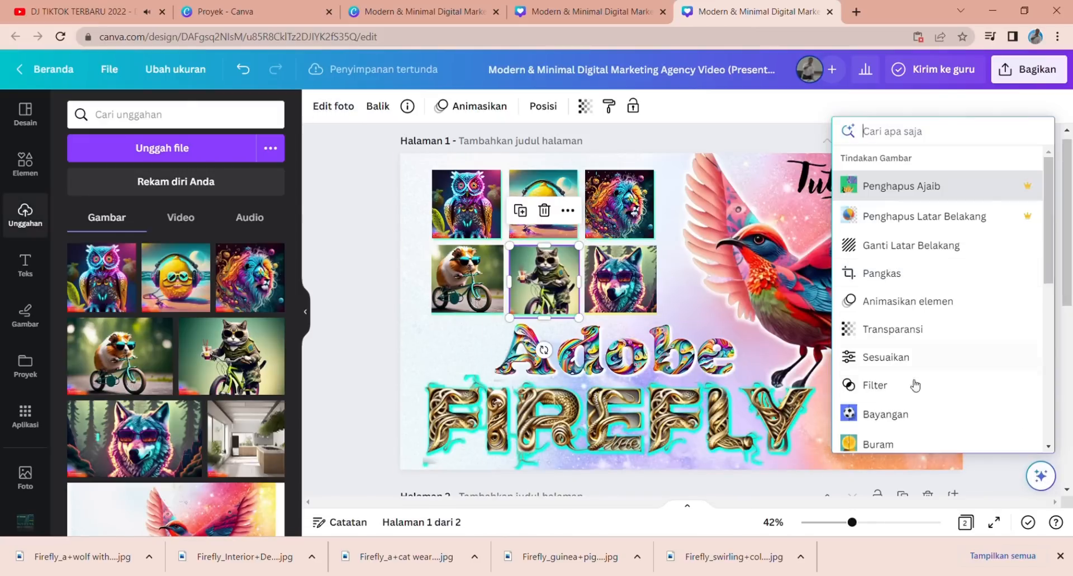
click(885, 415)
click(271, 533)
drag(363, 474, 452, 474)
click(383, 284)
Step: Change the guinea pig image's drop shadow colour to blue-violet #3B00FF
click(463, 270)
click(1040, 476)
click(889, 273)
click(886, 414)
click(266, 529)
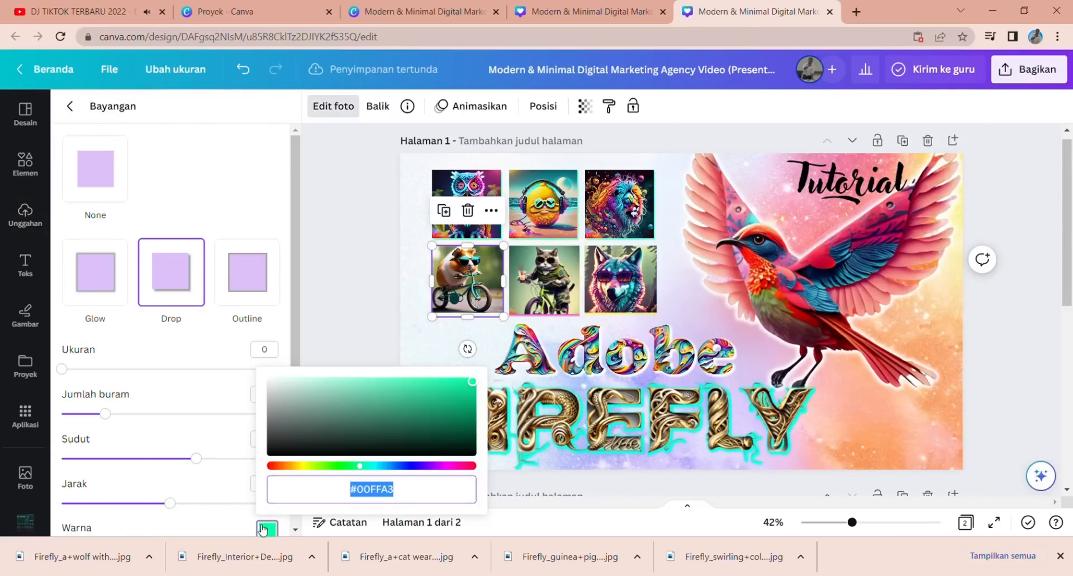
drag(359, 466, 417, 475)
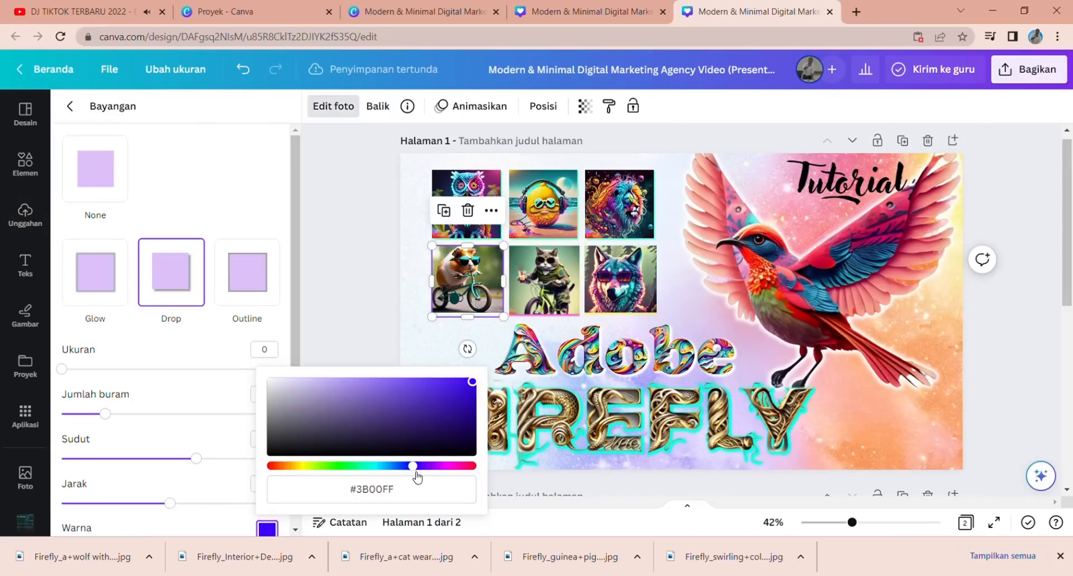
click(327, 293)
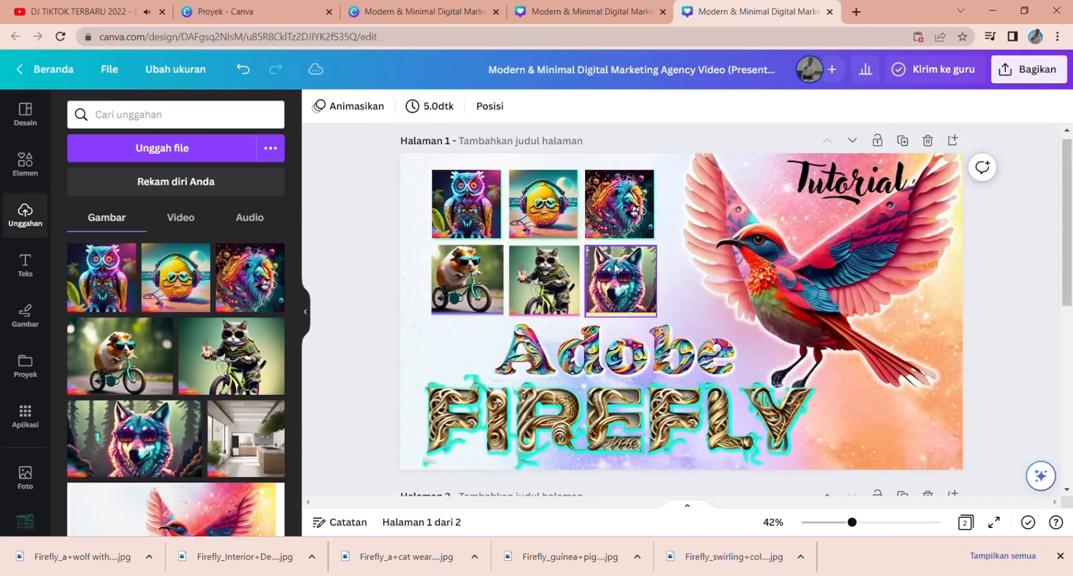
Step: Switch the wolf image's shadow from Drop to Outline
click(615, 269)
click(1036, 480)
click(898, 280)
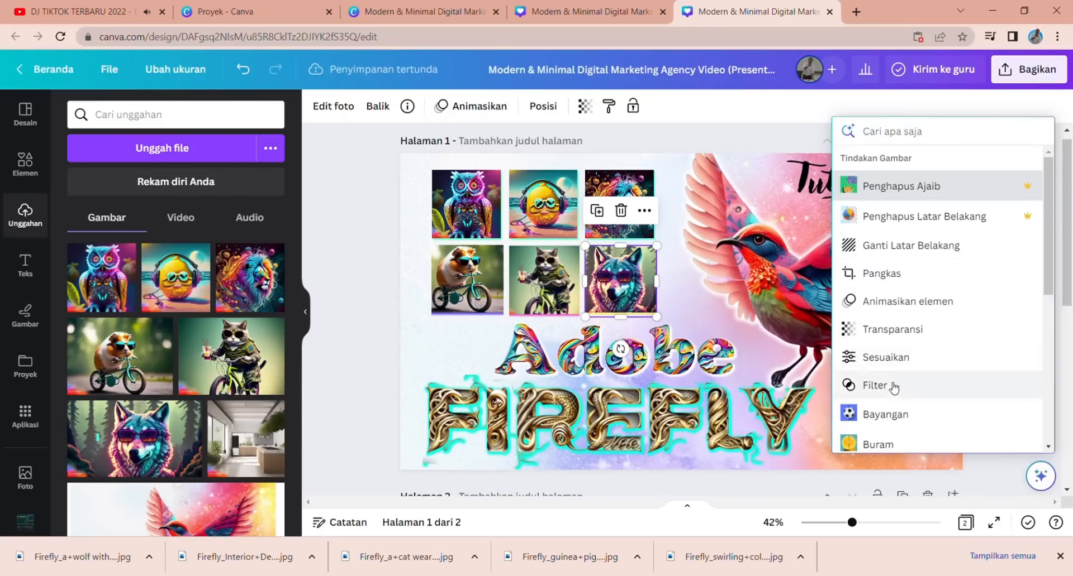
click(860, 409)
click(250, 285)
click(374, 272)
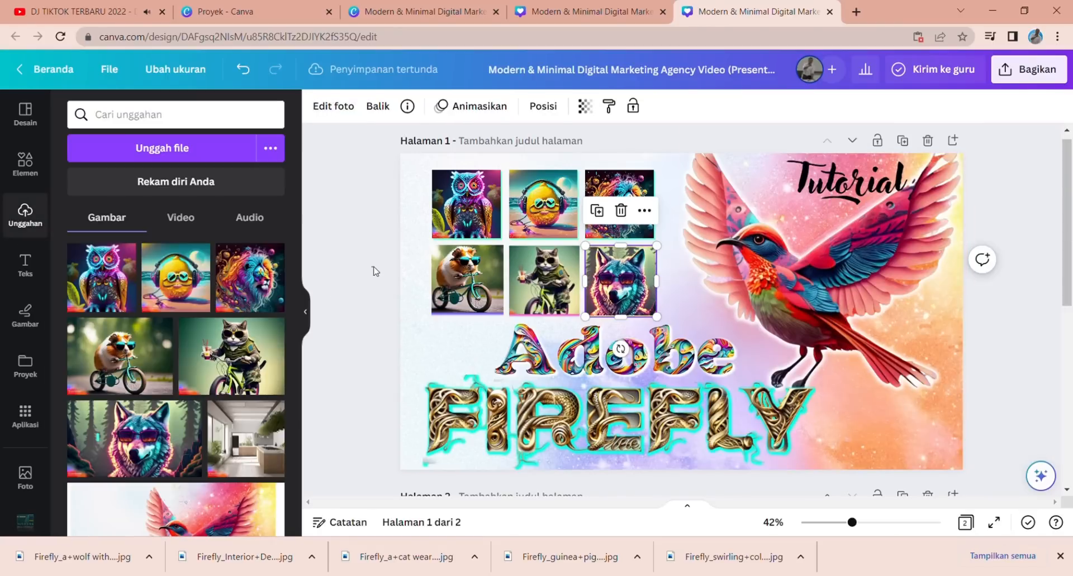
Step: Set the wolf image's outline to size 36, angle 71 and distance 4
click(551, 282)
click(619, 279)
click(1039, 476)
click(872, 267)
click(863, 410)
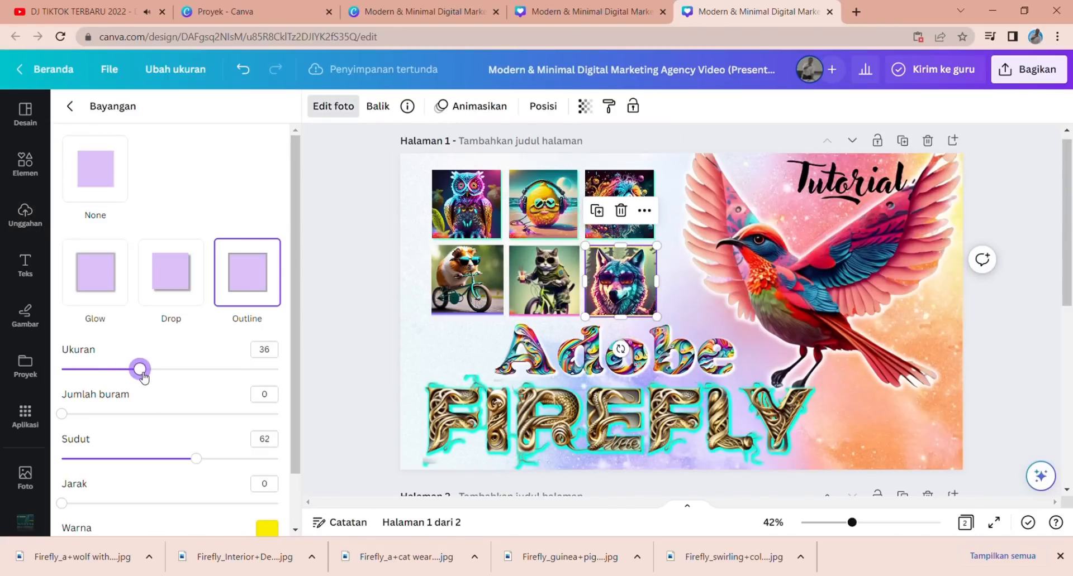
scroll(155, 420, down, 1)
drag(88, 442, 84, 445)
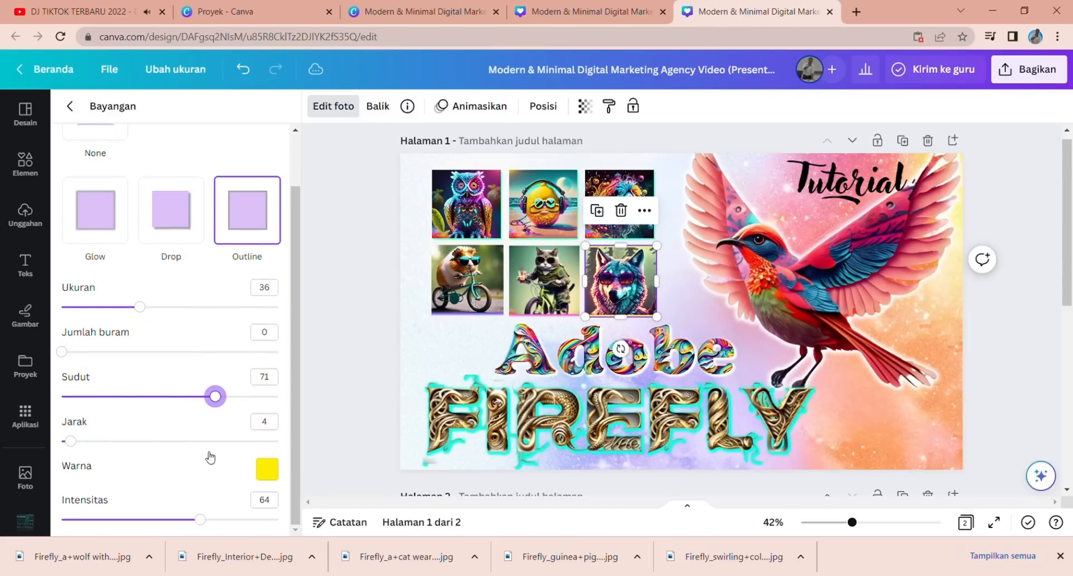
click(345, 336)
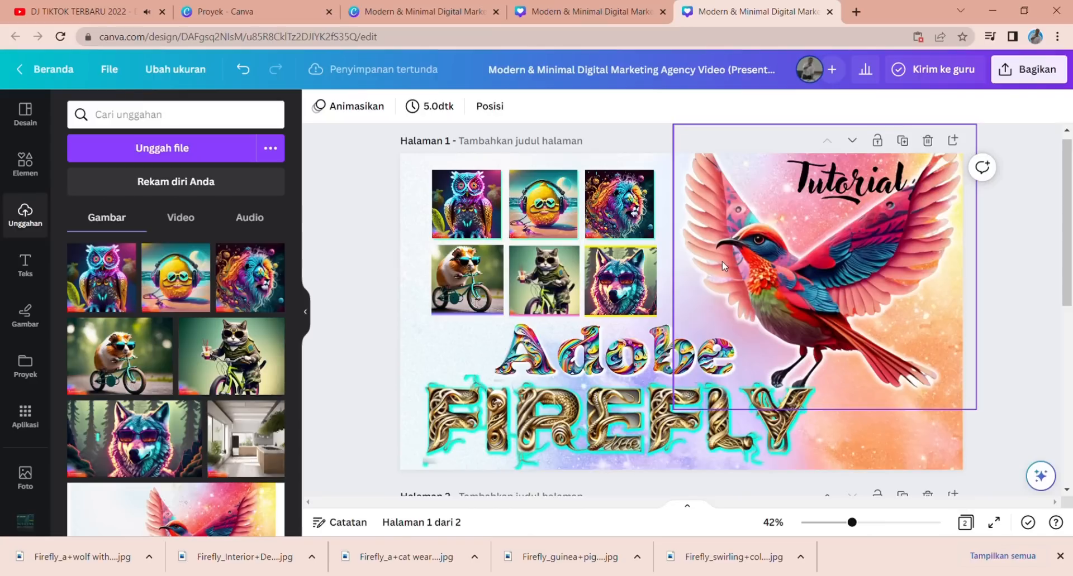
drag(358, 216, 661, 247)
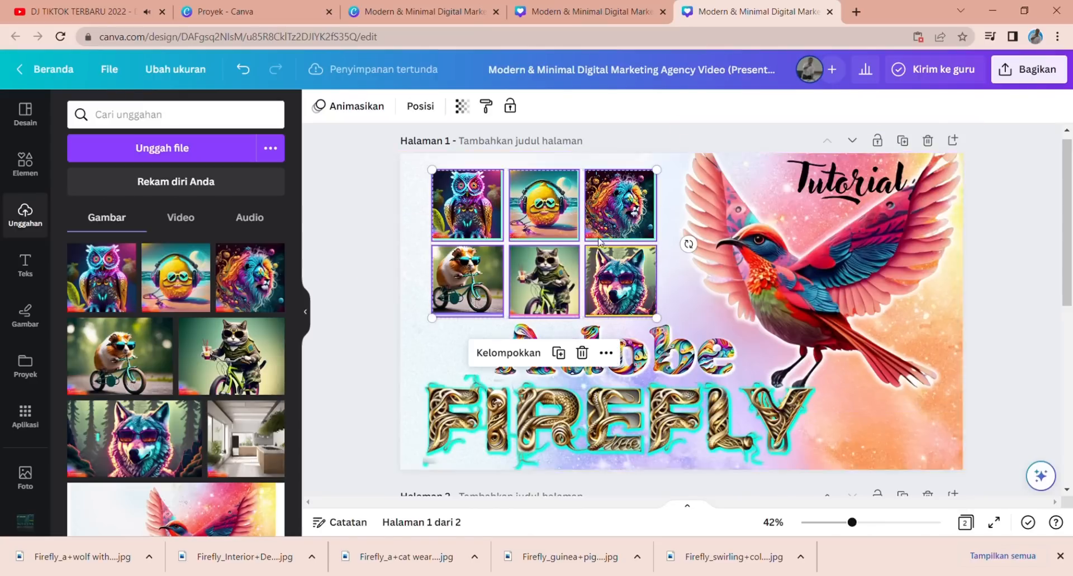
click(326, 207)
Step: Switch the lemon image's shadow to Outline and set its colour to dark green #007B35
click(543, 218)
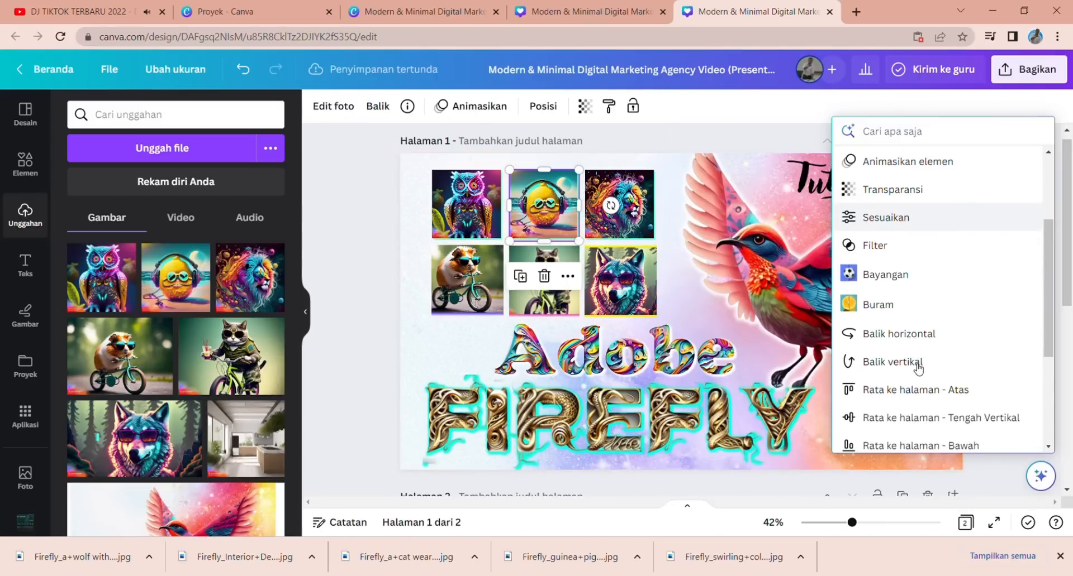
click(905, 270)
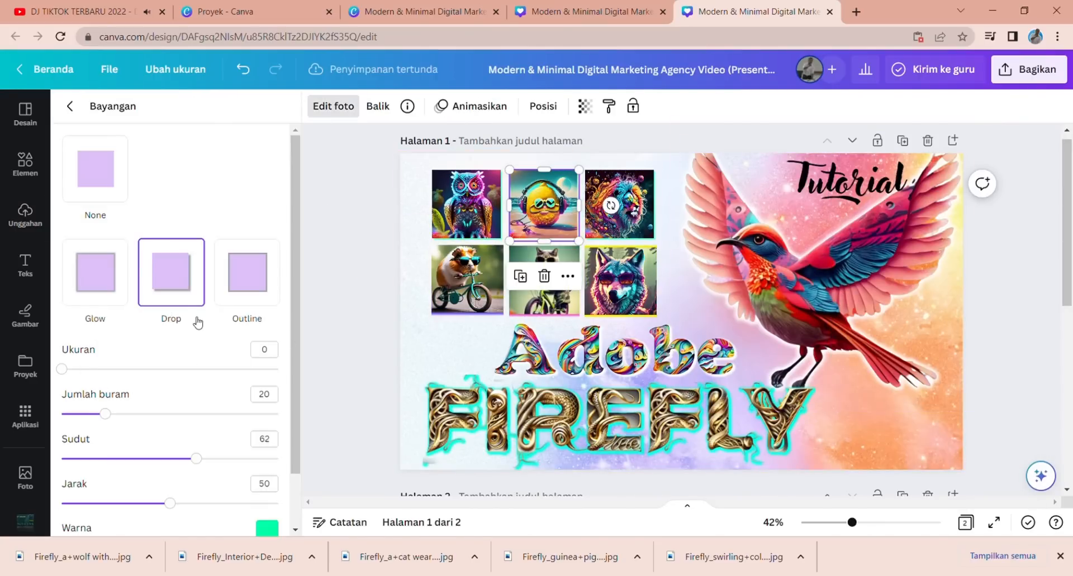
click(253, 285)
scroll(246, 342, down, 1)
click(267, 470)
click(472, 355)
mouse_move(365, 408)
mouse_down()
mouse_move(423, 419)
mouse_move(356, 416)
mouse_up()
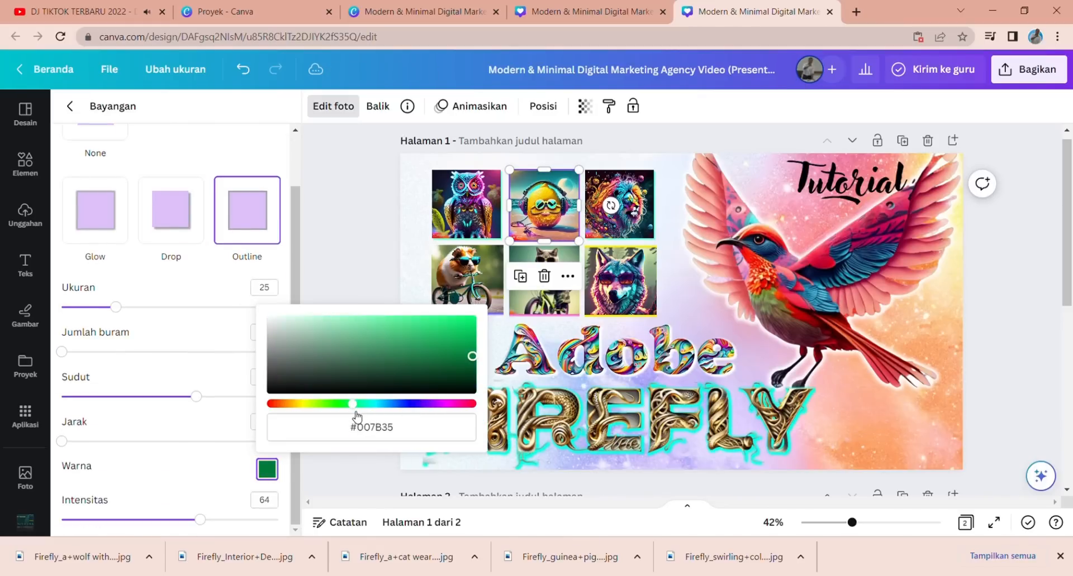
click(355, 214)
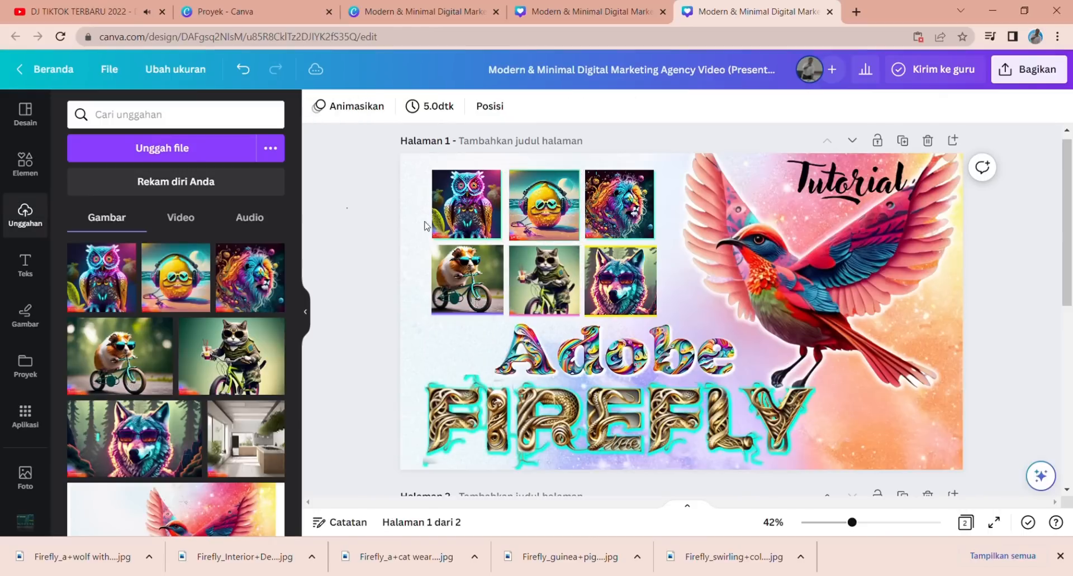
Step: Switch the owl image's shadow to Glow and adjust its glow colour
click(475, 215)
click(1040, 477)
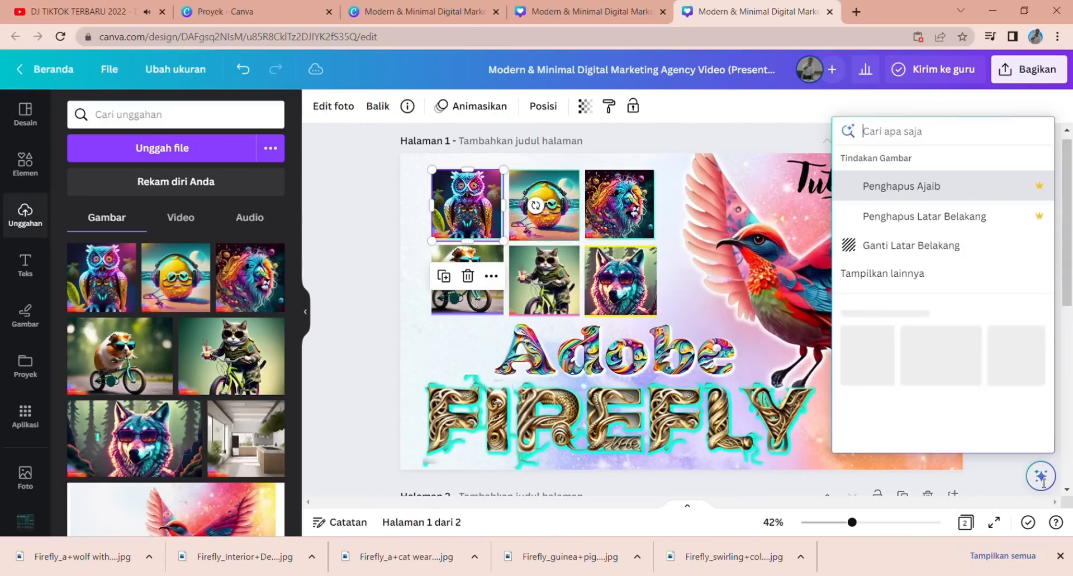
click(905, 280)
scroll(903, 366, down, 1)
click(892, 354)
scroll(196, 378, down, 2)
click(105, 211)
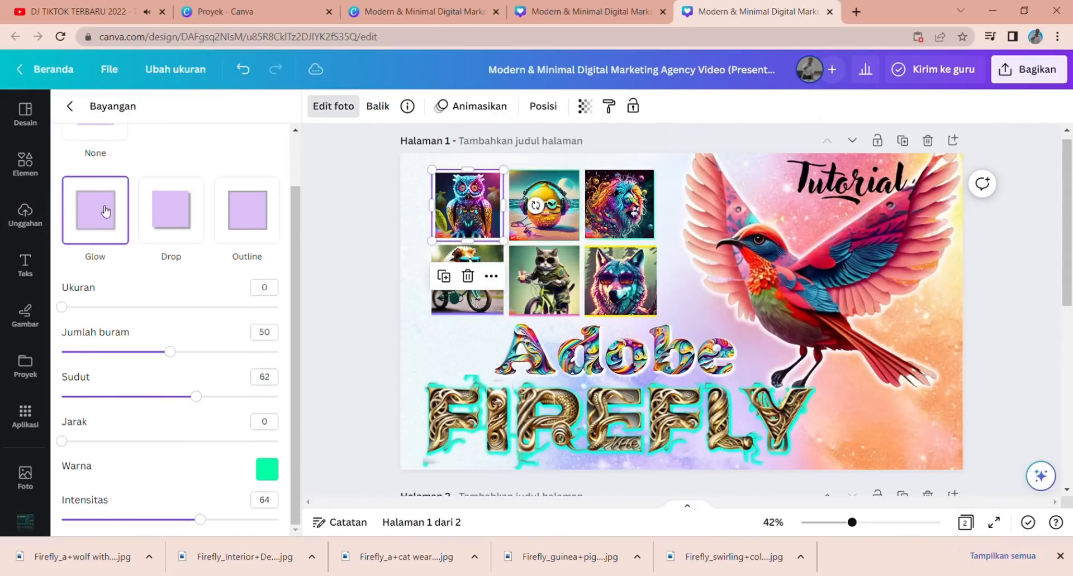
click(271, 472)
drag(466, 322, 128, 445)
click(340, 226)
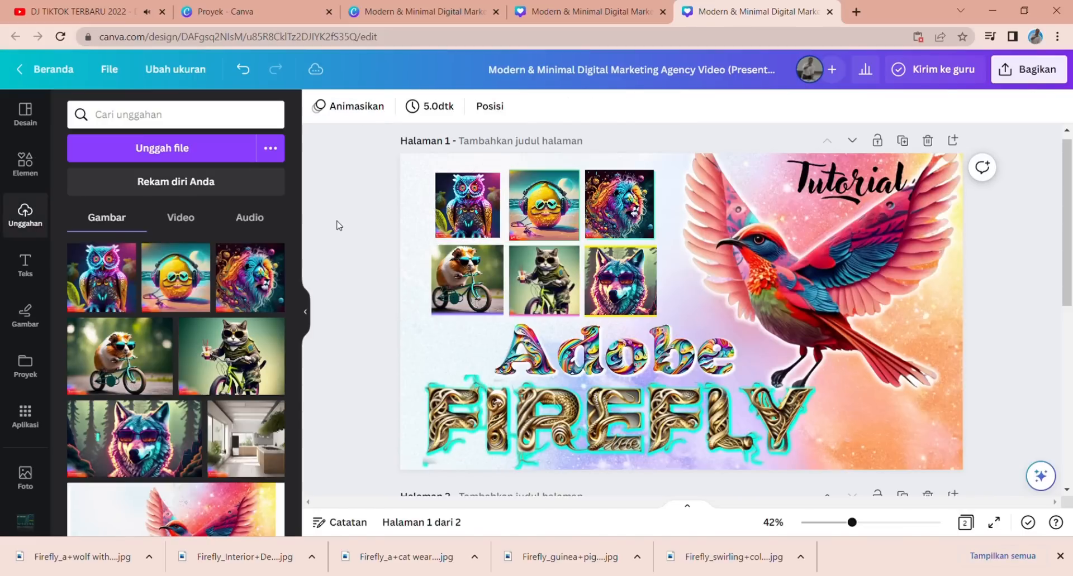
Step: Switch the owl image's shadow to Outline, set its blur to 9 and raise the intensity to the maximum
click(467, 205)
click(1040, 476)
click(883, 274)
click(912, 352)
click(247, 280)
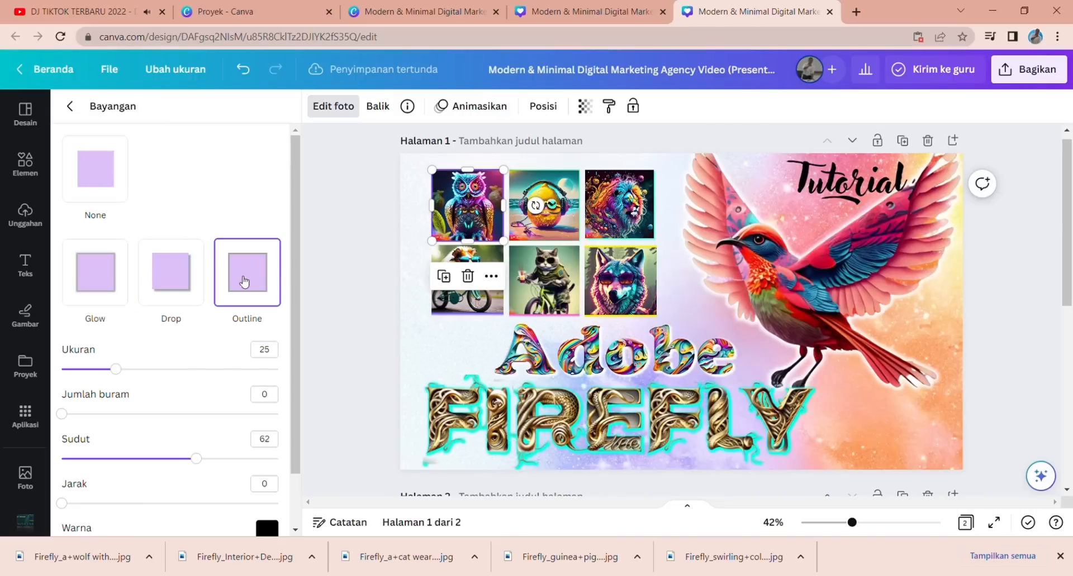
drag(65, 419, 85, 419)
scroll(132, 441, down, 1)
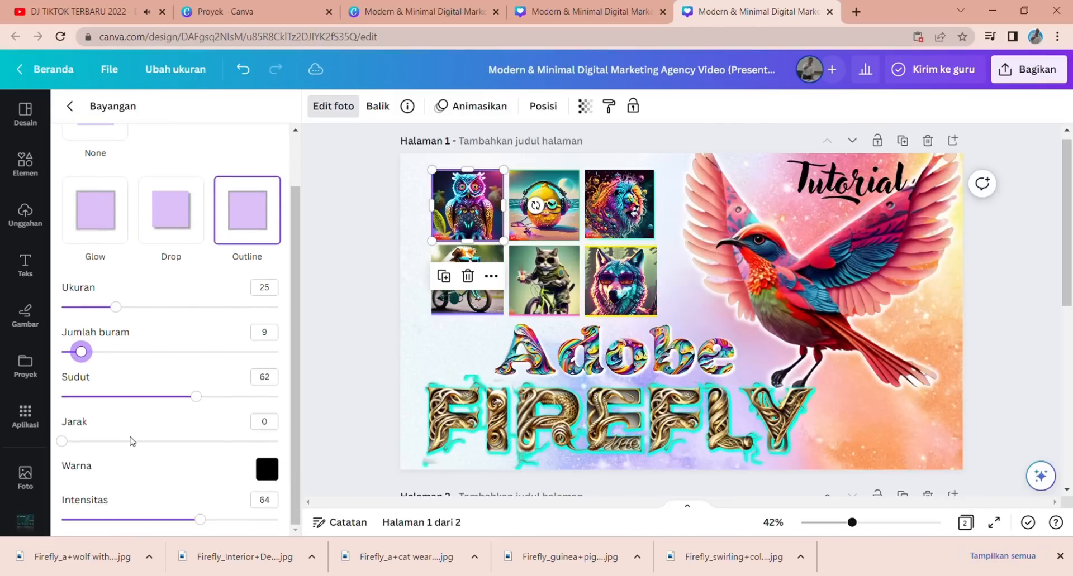
drag(200, 519, 278, 519)
click(349, 278)
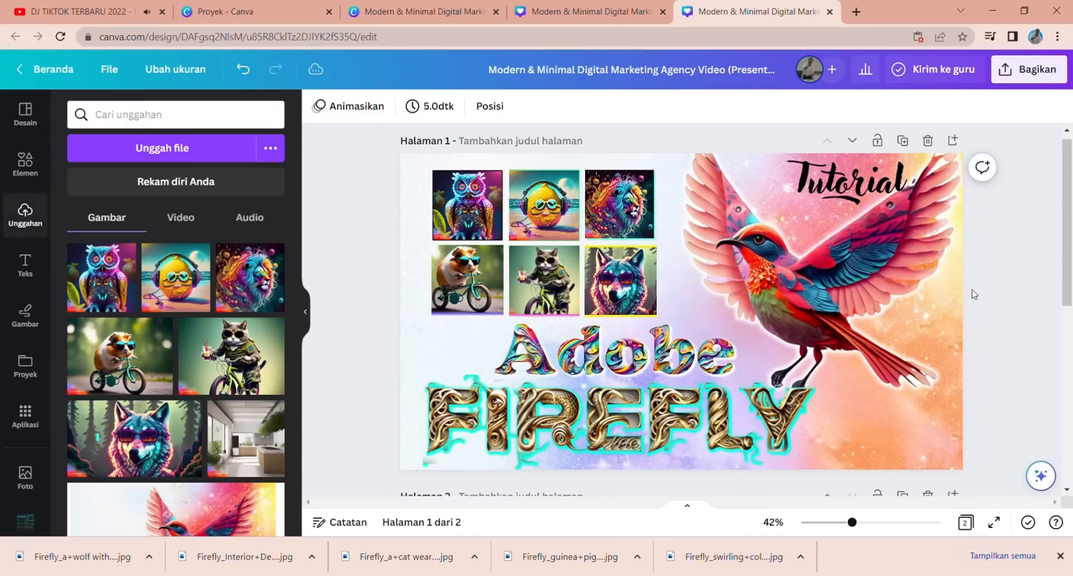
Step: Adjust the lion image's size slightly so its edge lines up with the wolf image below
click(637, 218)
drag(657, 215, 670, 220)
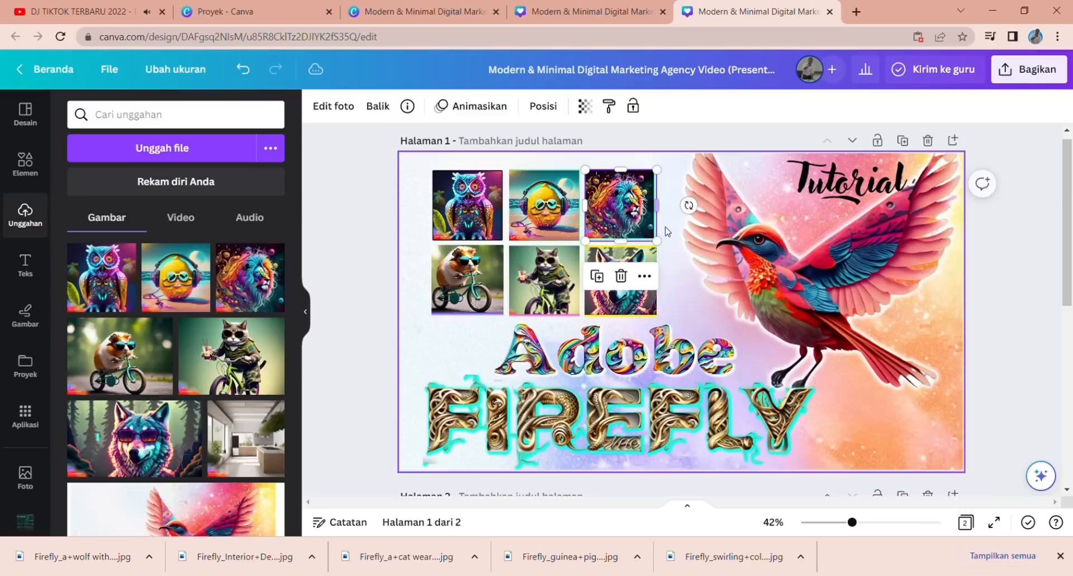
click(349, 230)
click(628, 217)
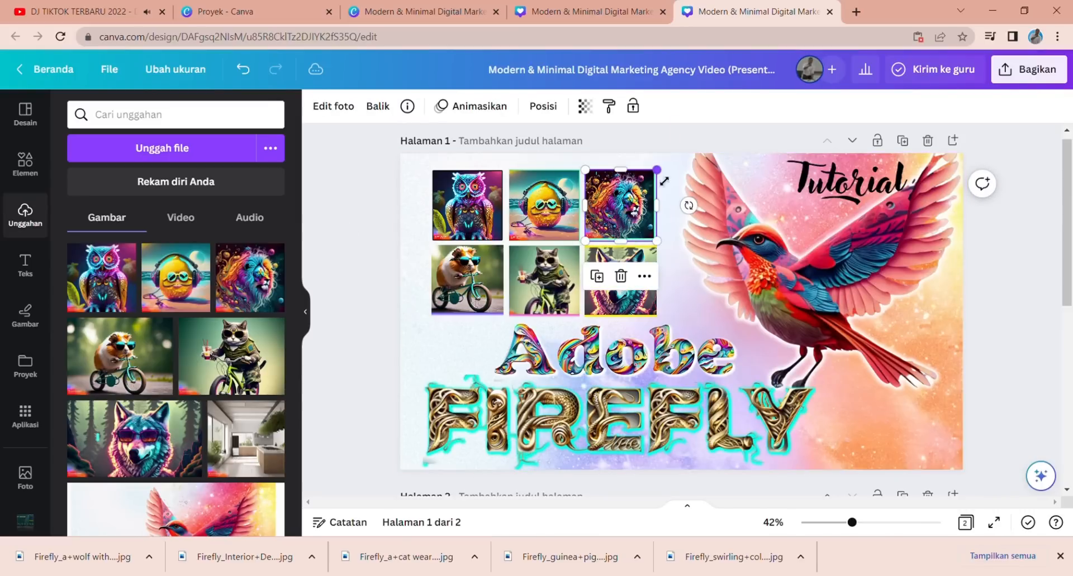
drag(661, 208, 639, 229)
ctrl+scroll(665, 218, up, 5)
ctrl+scroll(637, 230, down, 3)
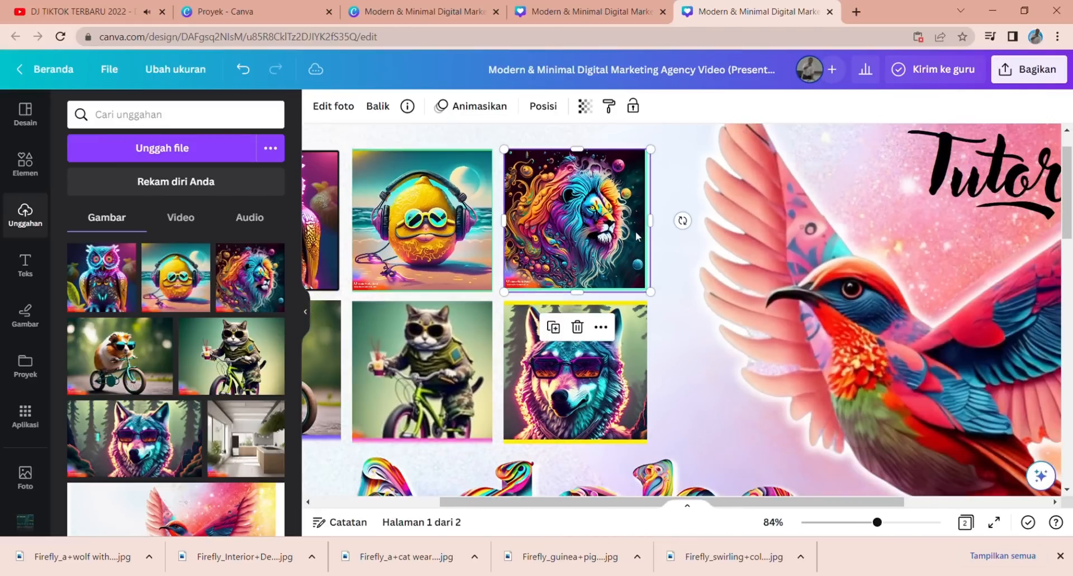
ctrl+scroll(634, 244, down, 2)
click(329, 224)
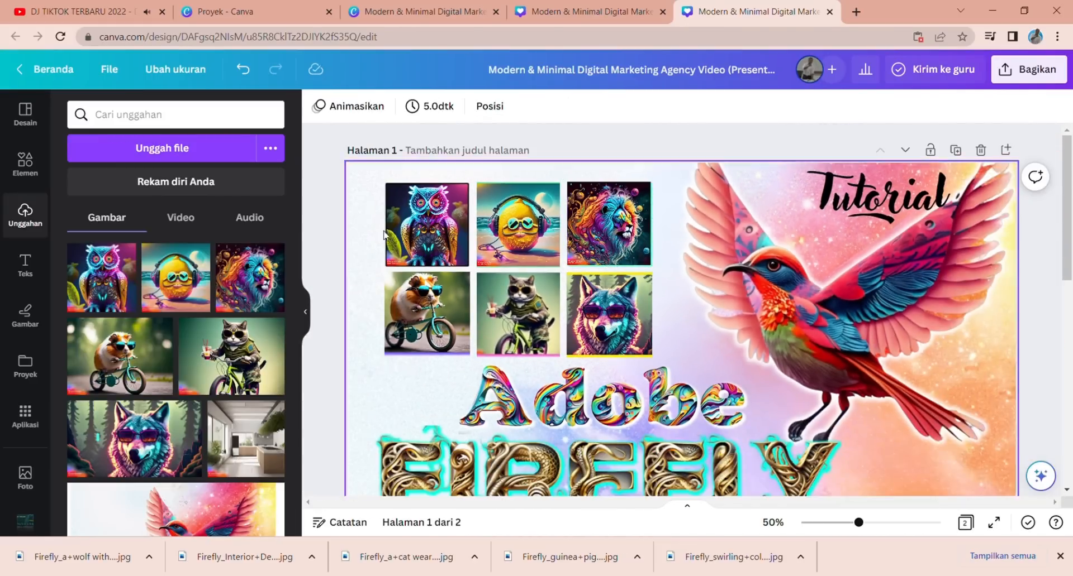
Step: Move the Tutorial title beside the Adobe lettering, above the start of FIREFLY, making it smaller and tilted upward
ctrl+scroll(331, 225, down, 1)
drag(850, 196, 478, 424)
drag(496, 320, 464, 354)
click(359, 301)
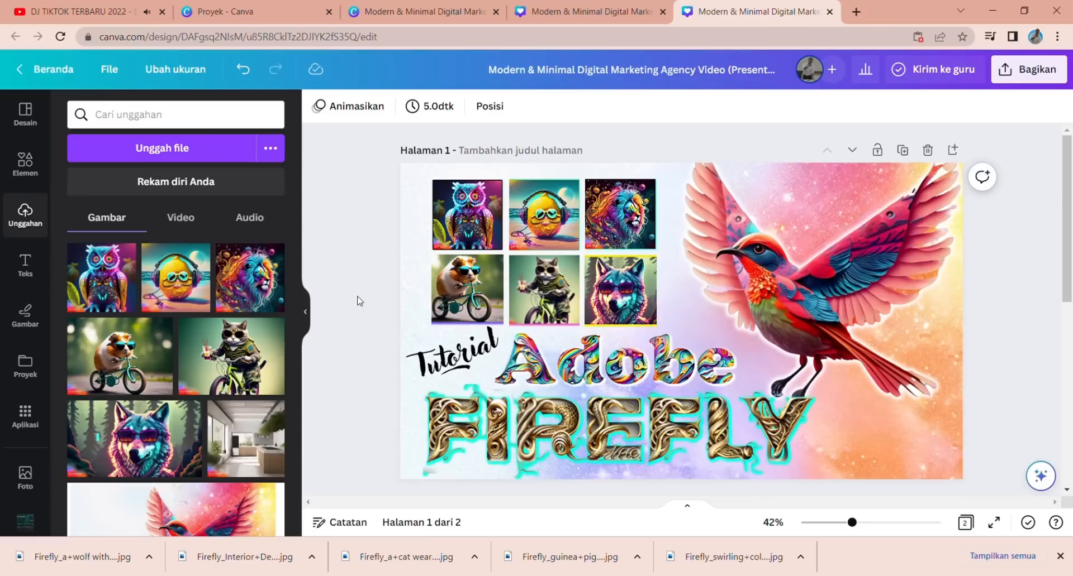
Step: Select all six grid images together and shift them slightly up and toward the page's left edge
drag(361, 175, 632, 293)
drag(632, 293, 613, 287)
click(379, 245)
Step: Enlarge the Tutorial title to font size 111 so it fills the gap between the image grid and the lettering
click(474, 347)
drag(491, 331, 519, 299)
click(1040, 475)
scroll(923, 363, down, 4)
scroll(924, 371, up, 4)
click(362, 341)
Step: Apply the Outline (Garis Luar) text effect to the Tutorial title in white with a thickness of 96
click(451, 349)
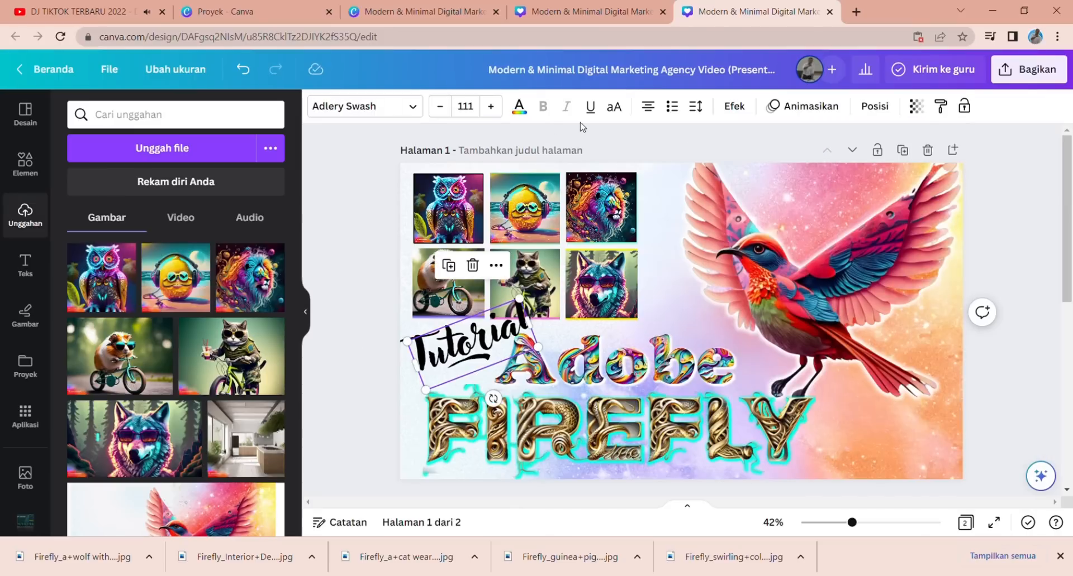
click(734, 107)
click(246, 282)
click(261, 390)
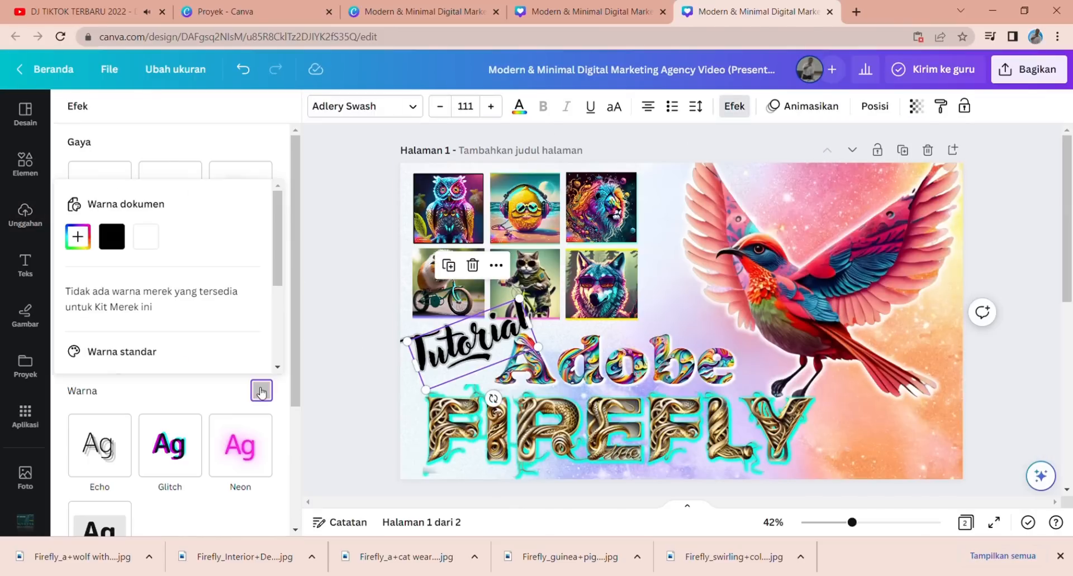
click(151, 237)
scroll(189, 403, down, 2)
scroll(169, 395, down, 2)
scroll(169, 395, up, 2)
drag(120, 230, 215, 227)
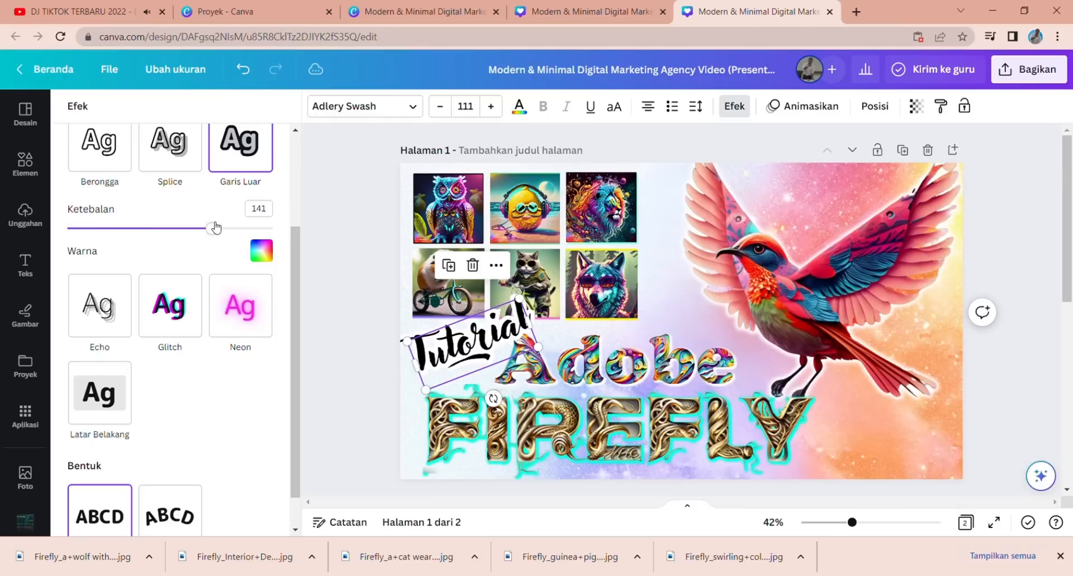
scroll(211, 373, up, 3)
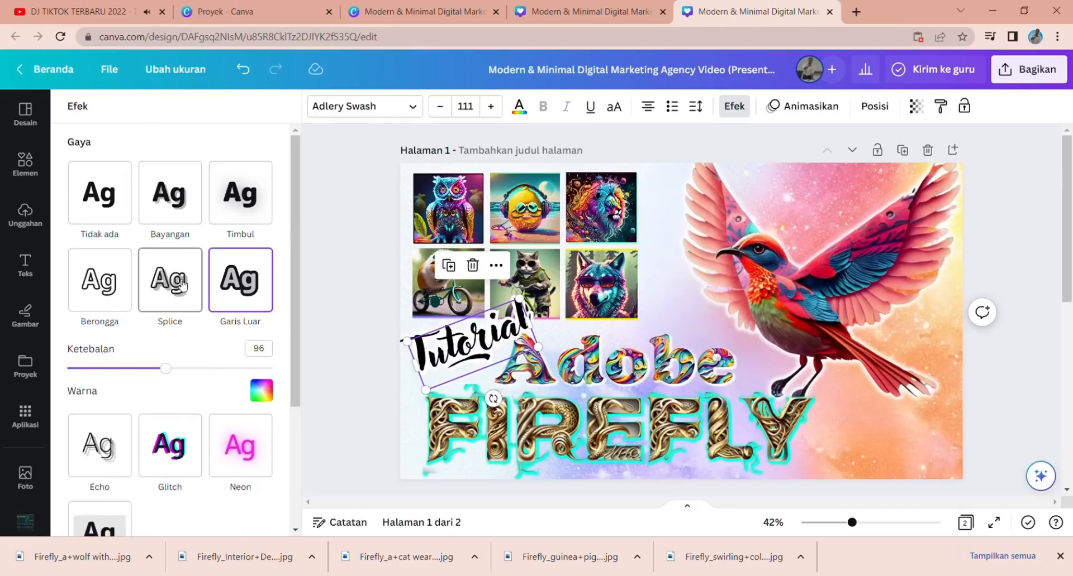
Step: Pick a custom light grey for the Tutorial title's outline and adjust the outline thickness
click(261, 391)
click(78, 236)
drag(137, 311, 80, 276)
click(189, 138)
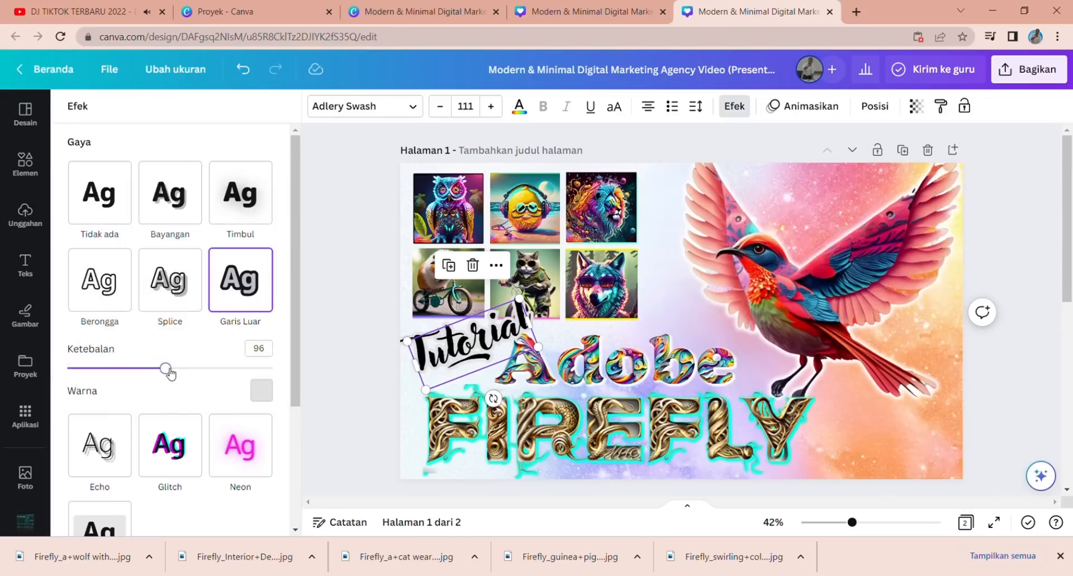
drag(114, 373, 183, 375)
click(351, 271)
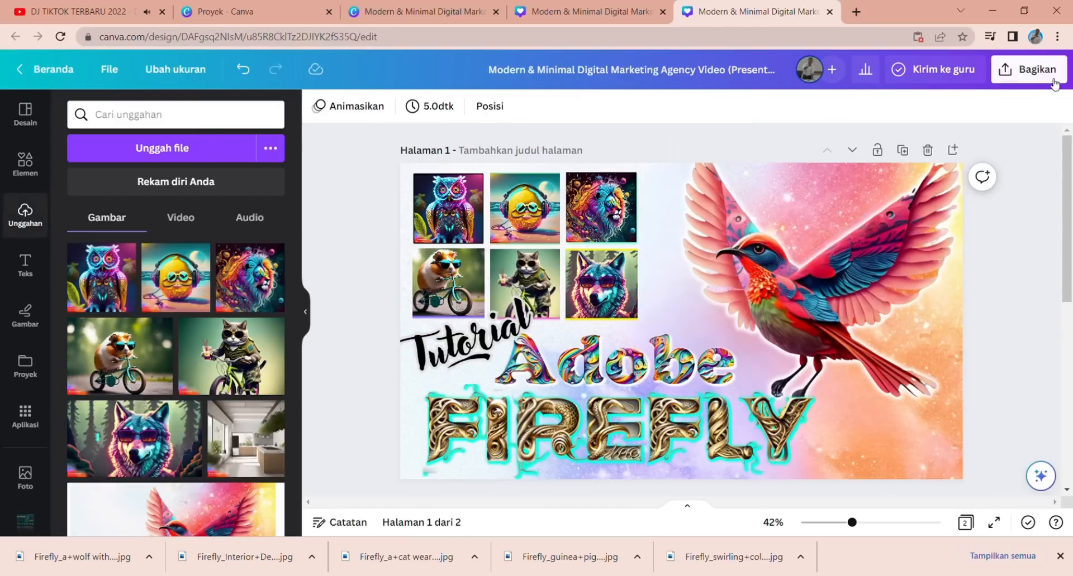
Step: Set up a PNG download of the design that includes only page 1 (Halaman 1)
click(1050, 76)
click(866, 430)
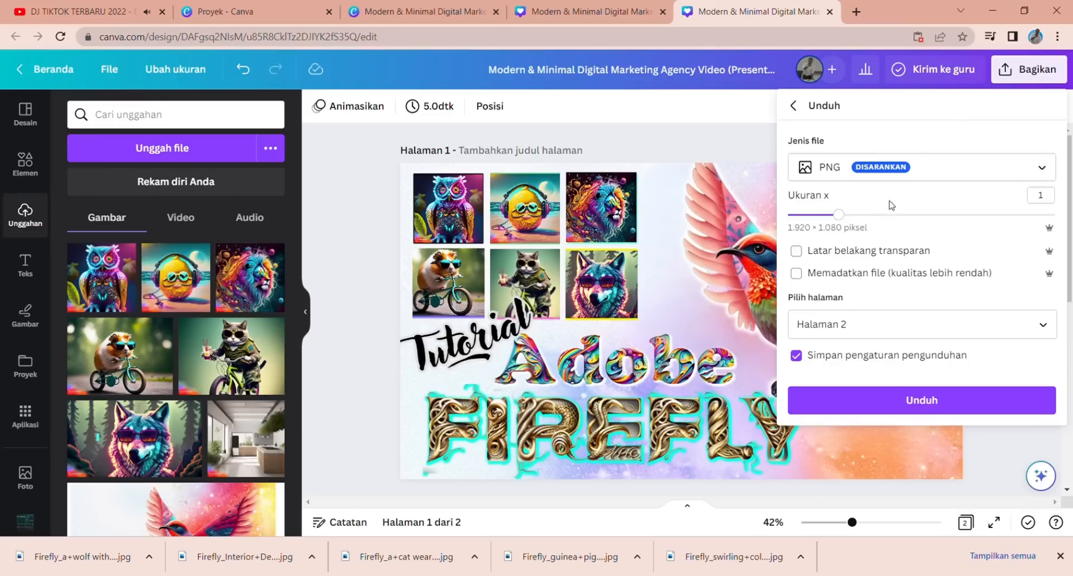
click(1039, 323)
click(1041, 324)
click(1040, 327)
click(1041, 404)
click(1041, 443)
click(369, 227)
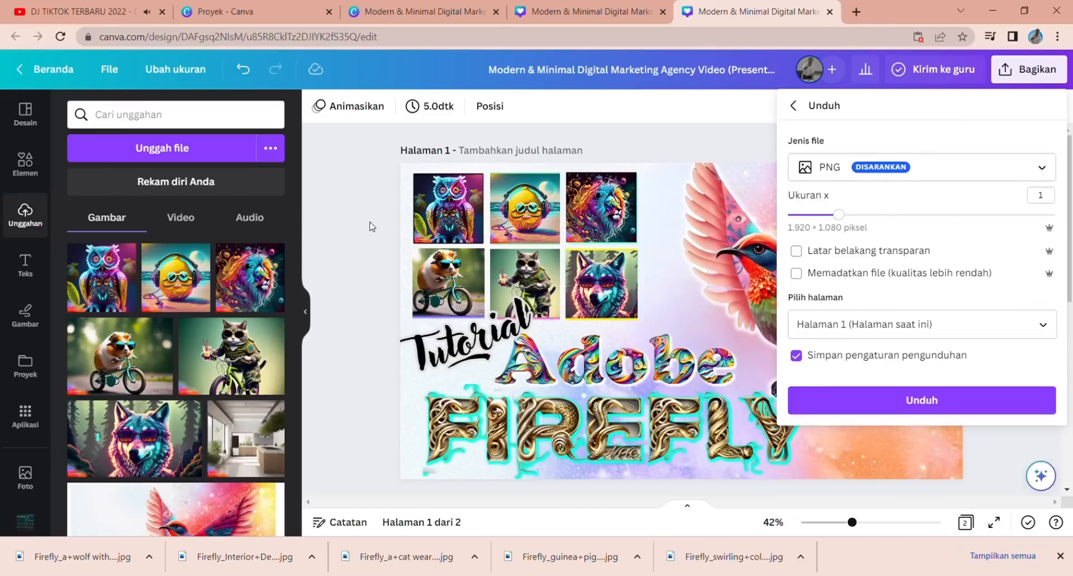
Step: Download the page and open the resulting PNG file
click(921, 405)
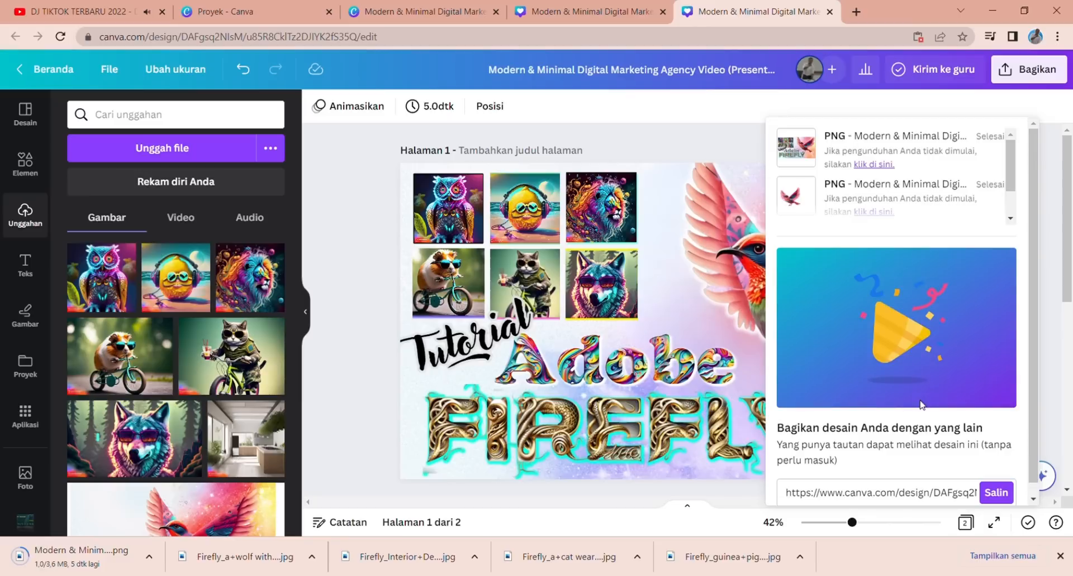
click(387, 291)
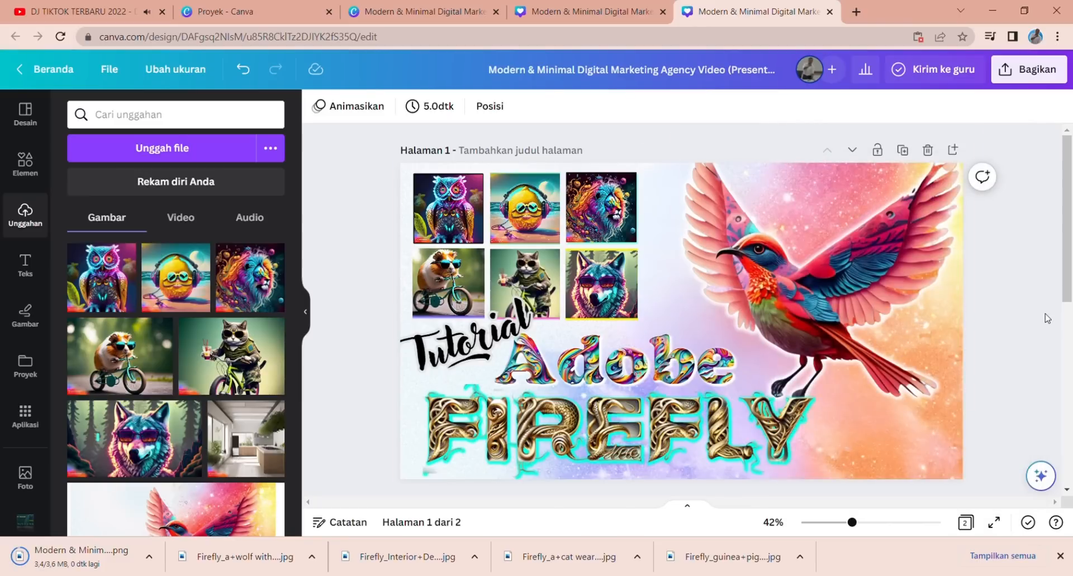
click(79, 563)
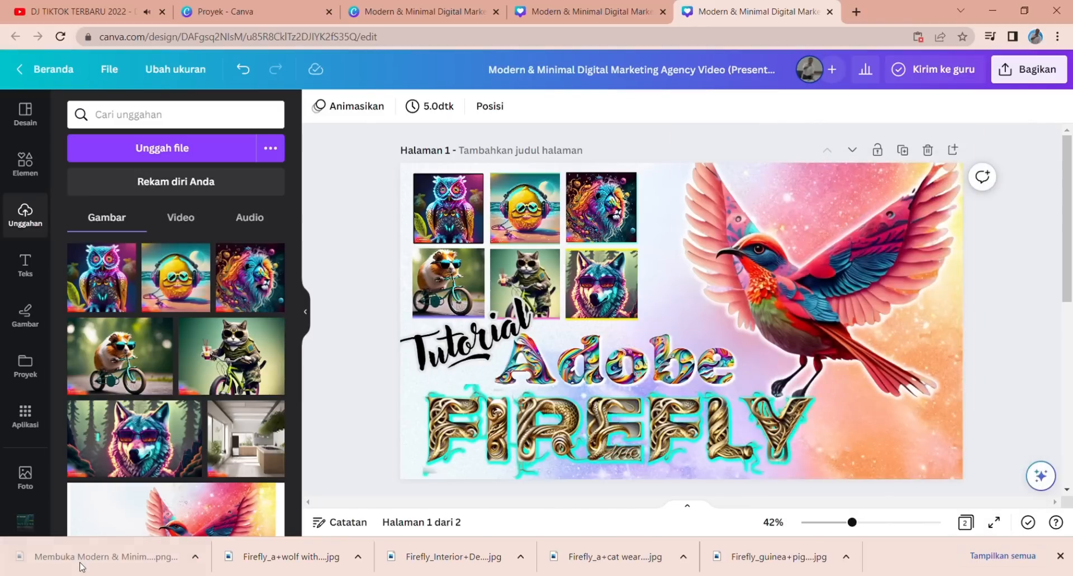